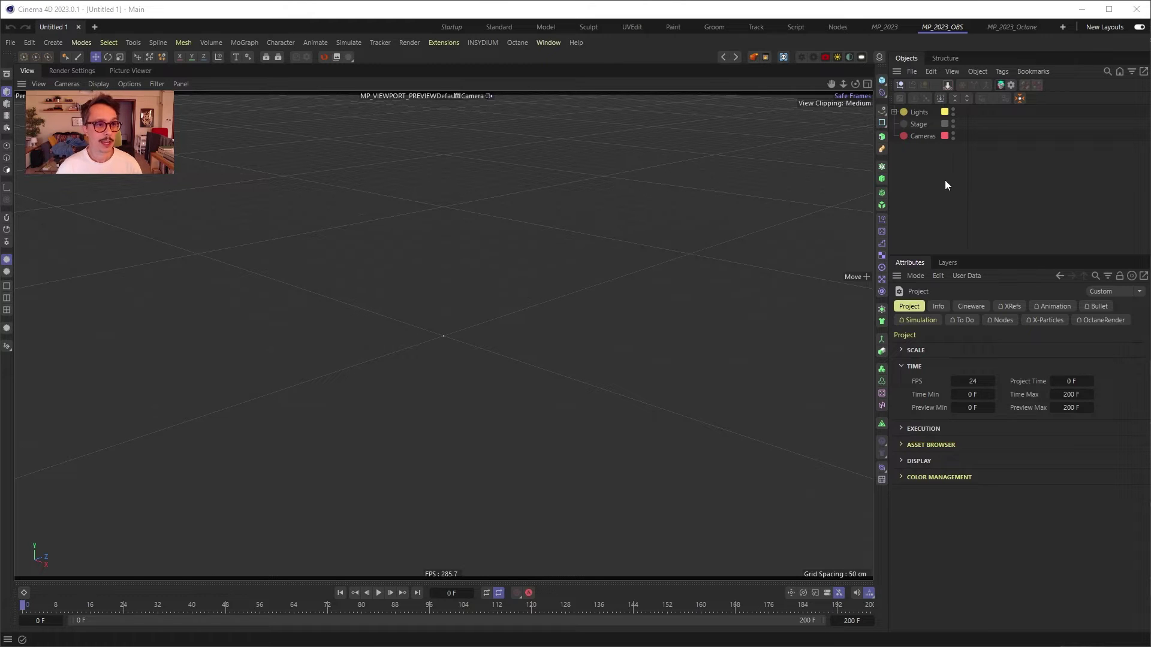
Open Cinema 4D Preferences and highlight the Auto-Save 'Save to Folder' backup path on Files.
click(29, 42)
click(63, 245)
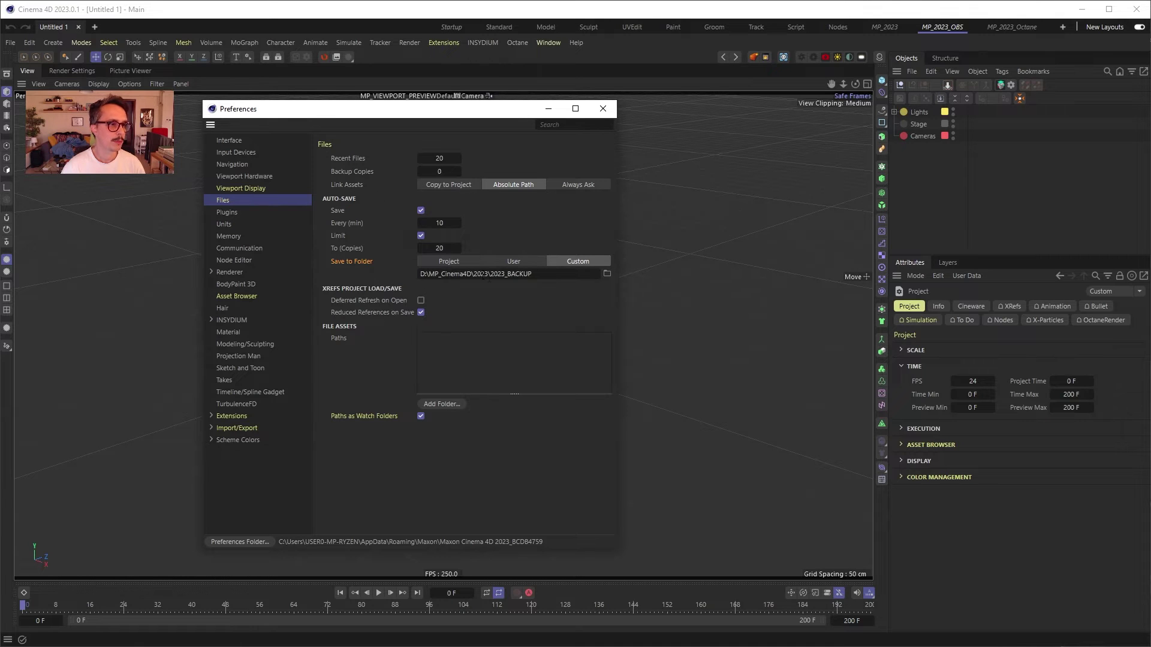
drag(420, 274, 562, 278)
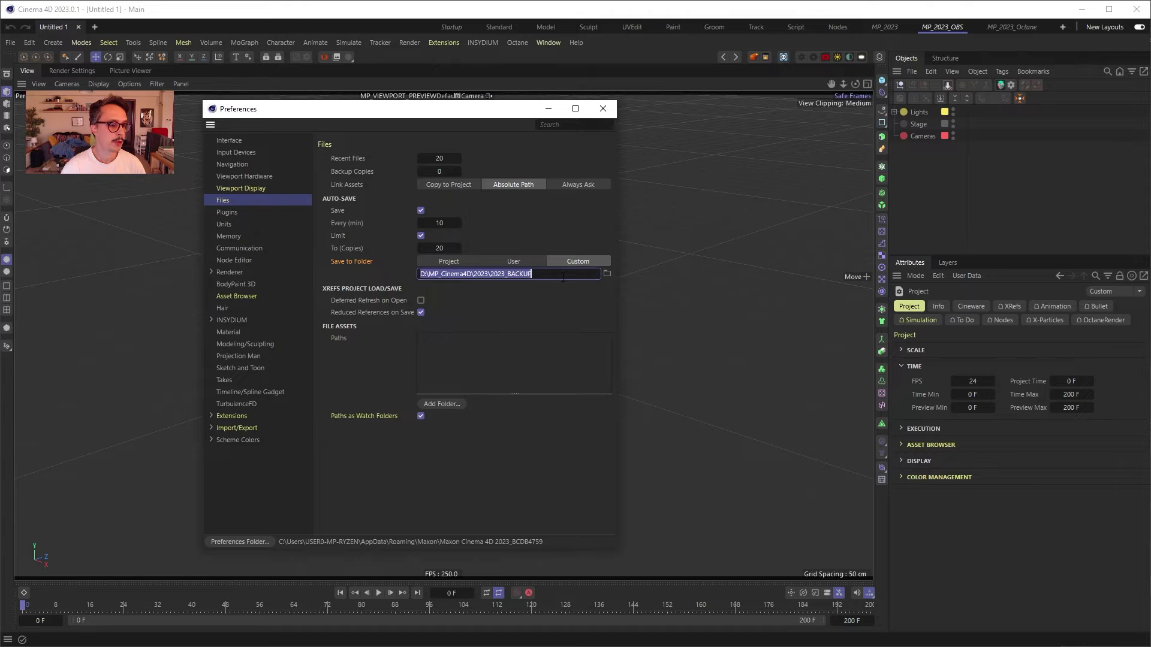
click(517, 298)
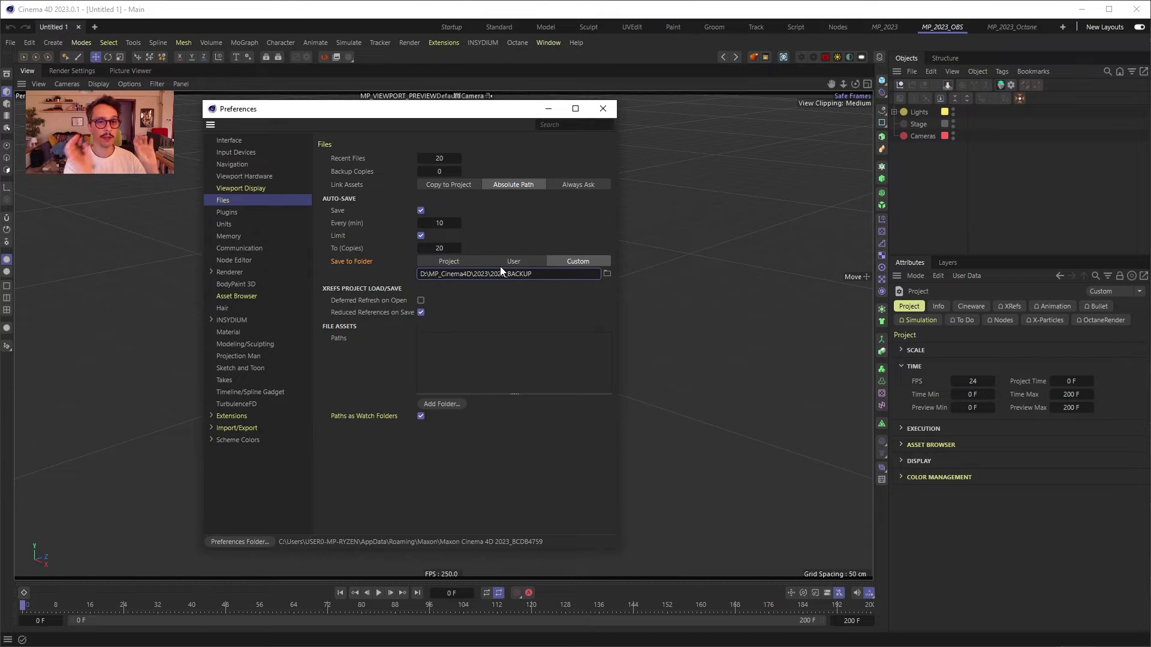
click(212, 321)
Check the X-Particles Cache Defaults 'Default Folder' path under INSYDIUM, then close Preferences.
click(233, 320)
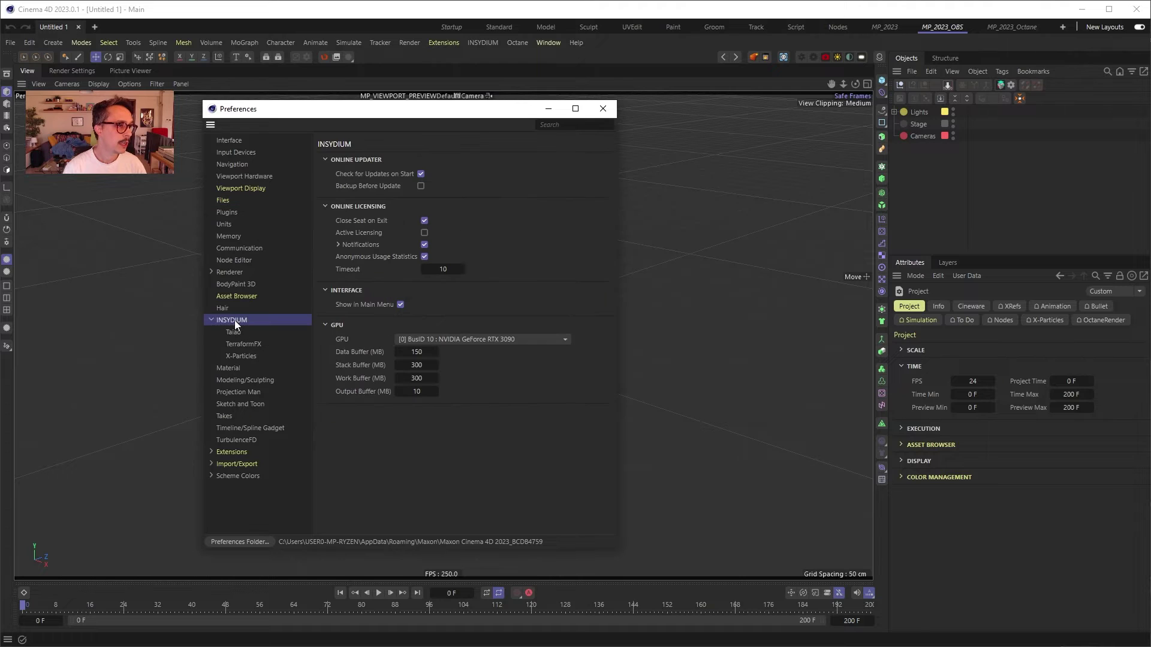
click(243, 356)
drag(609, 327, 602, 451)
click(420, 398)
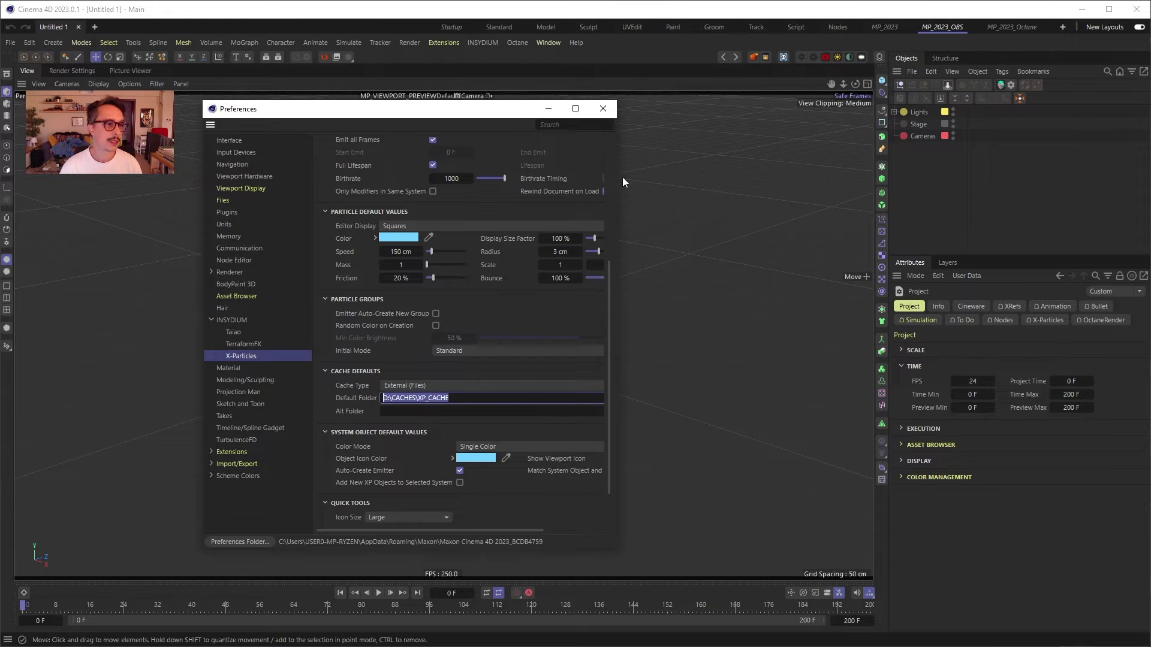
click(603, 108)
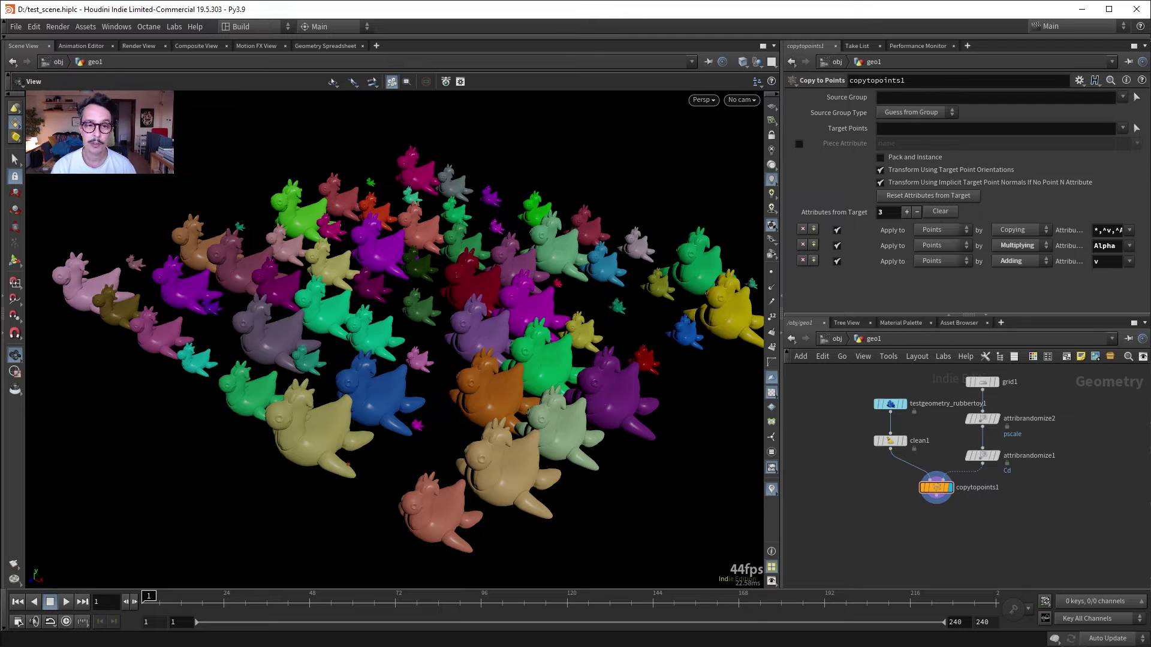
Point out the ALL_MY_CACHES desktop folder, then bring up Explorer at Documents\houdini19.5.
click(1083, 9)
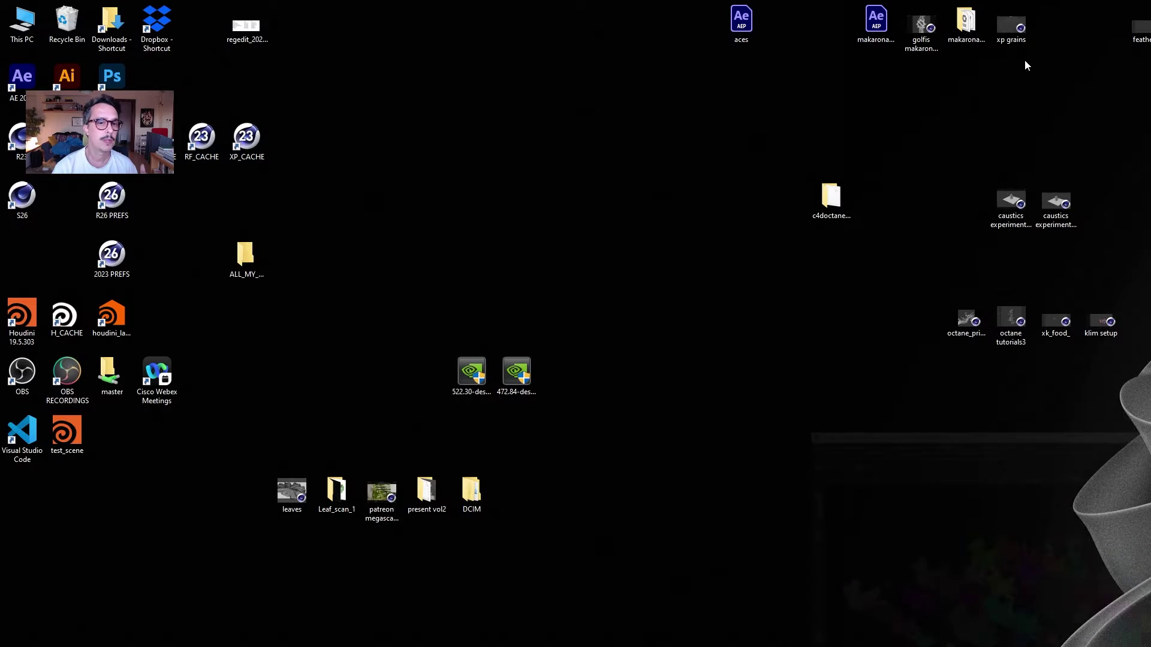
click(251, 257)
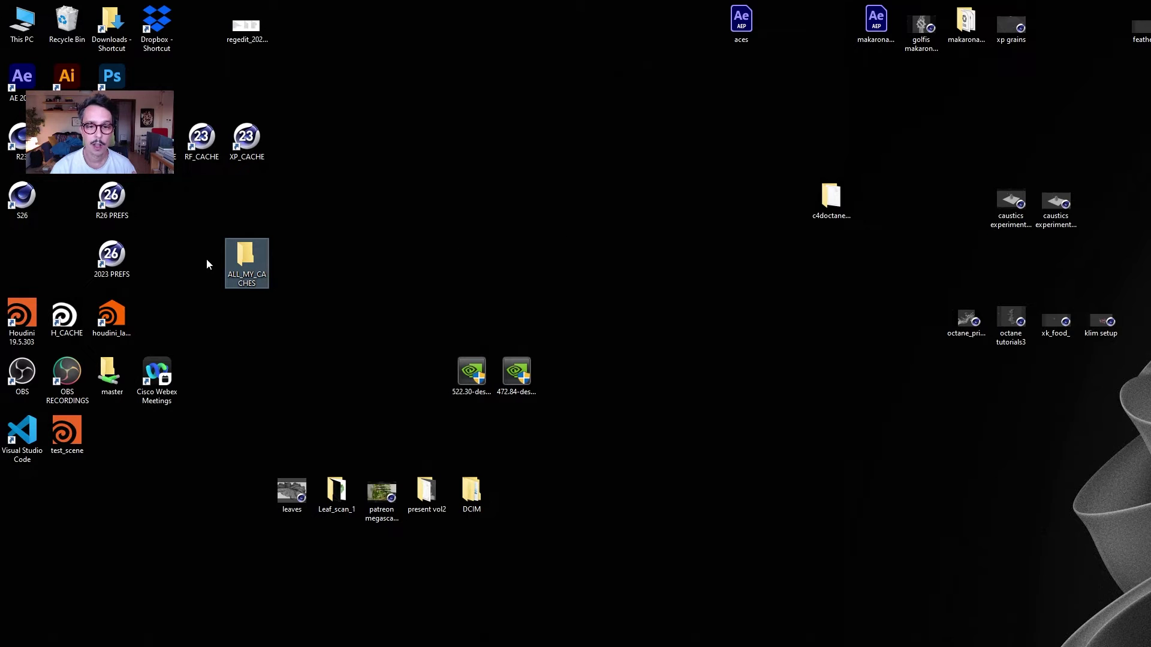
key(alt+Tab)
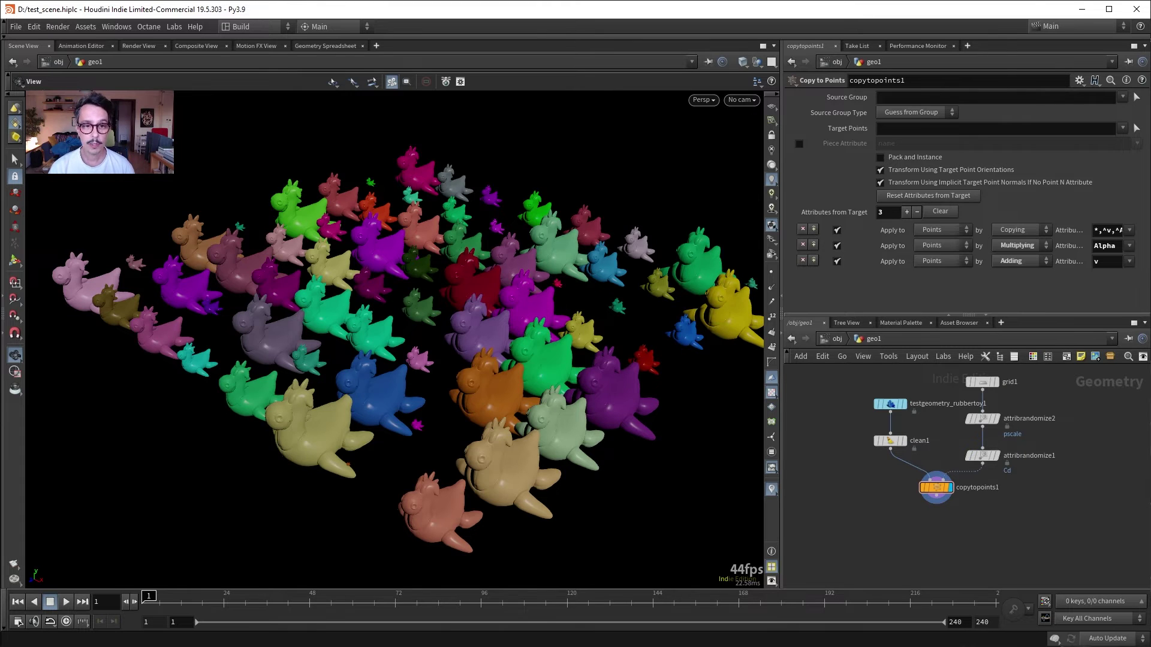
key(alt+Tab)
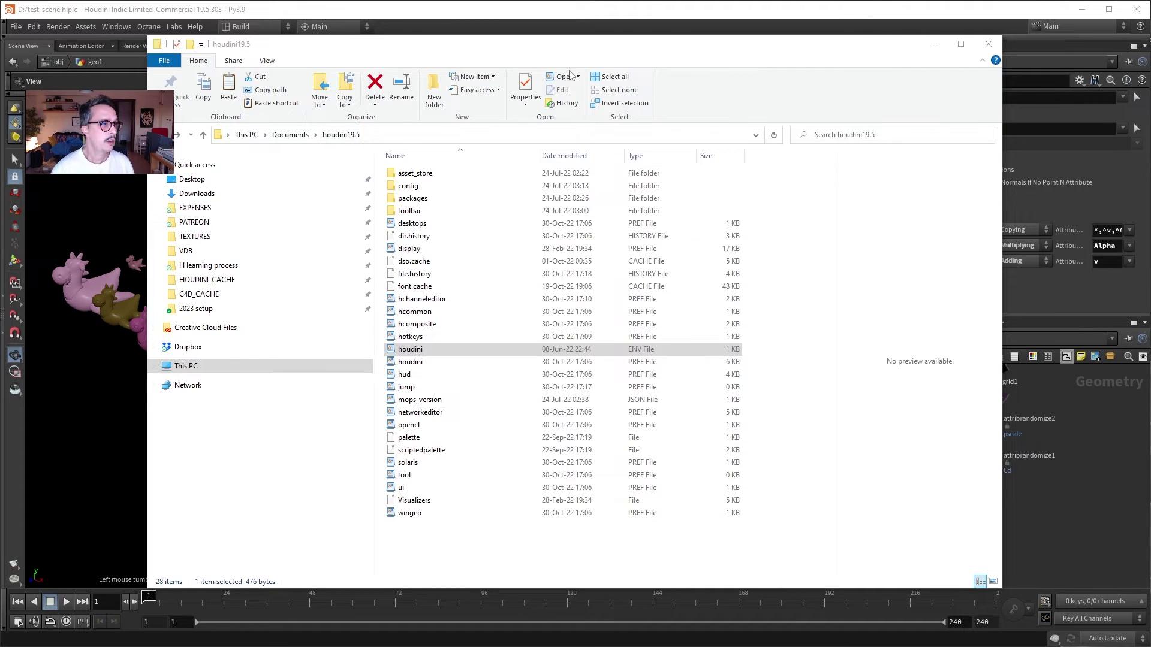
Open the houdini.env file from the houdini19.5 folder in WordPad.
click(623, 56)
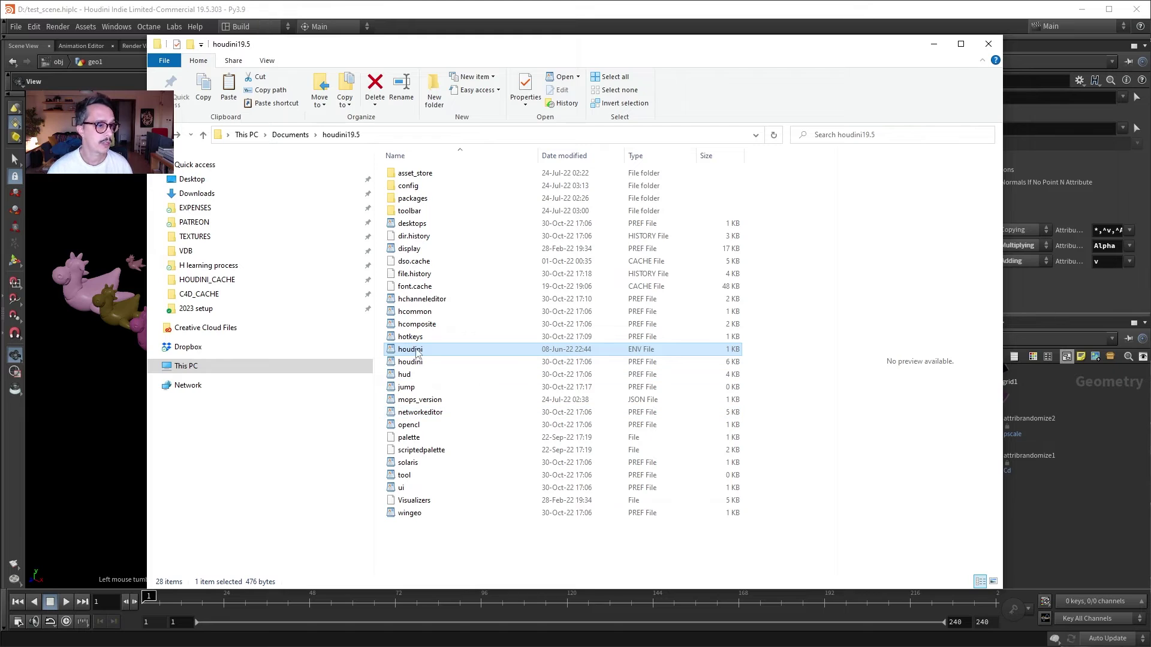
double_click(470, 350)
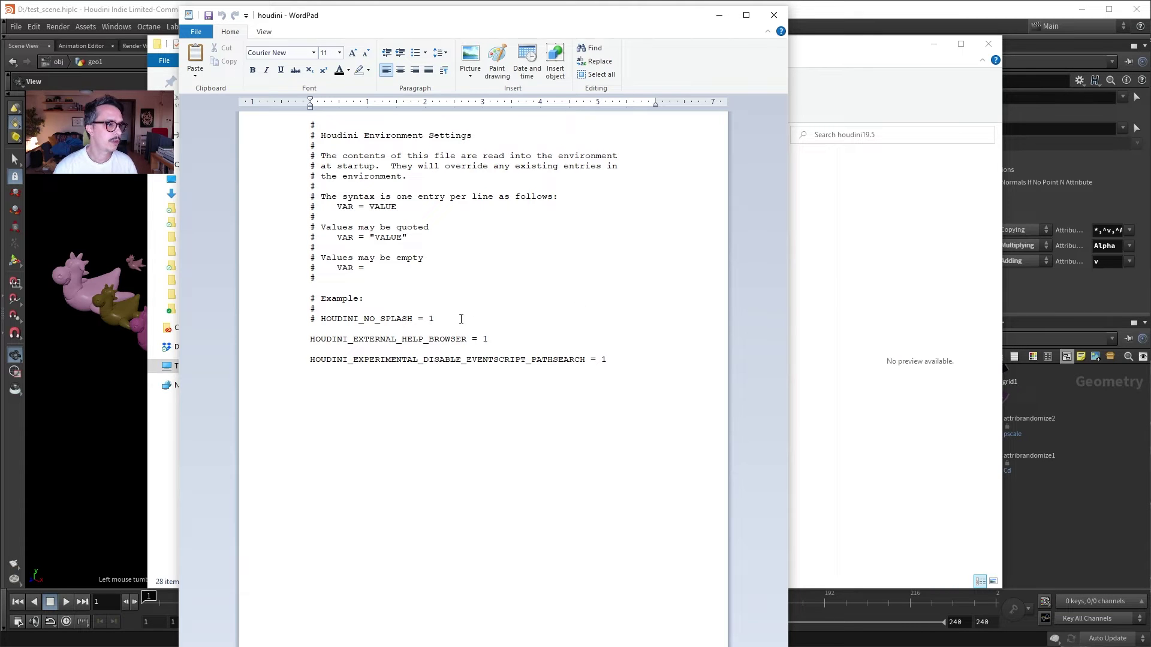
Below the two HOUDINI_ setting lines in houdini.env, add a new line reading CACHE = "".
drag(461, 318, 304, 124)
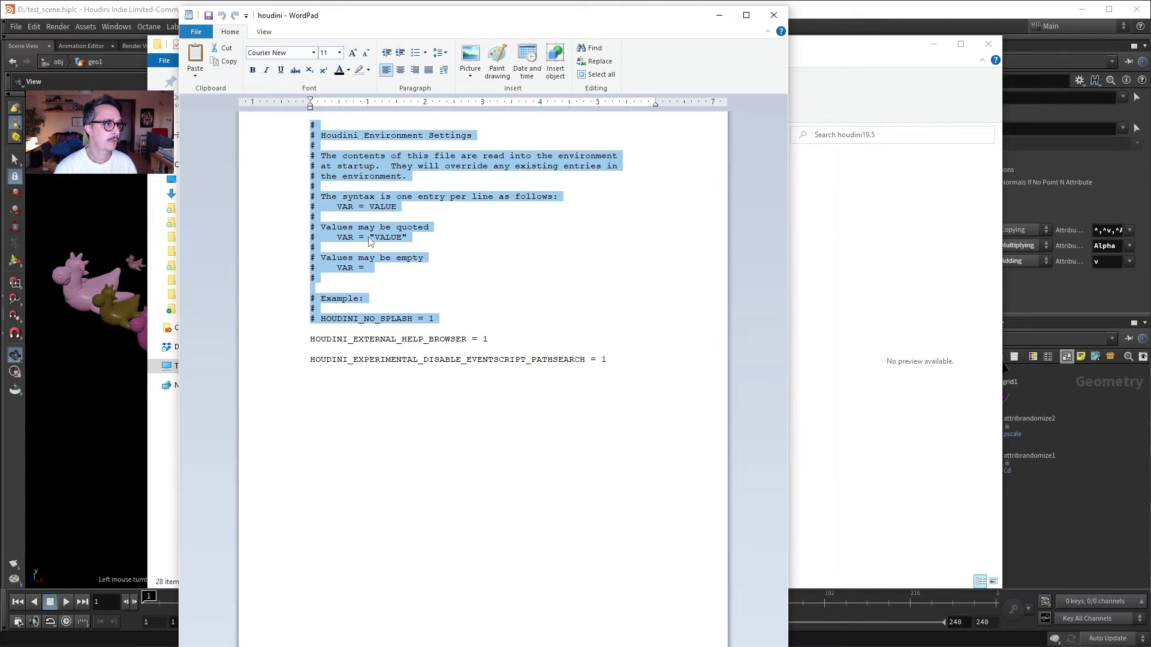
click(567, 258)
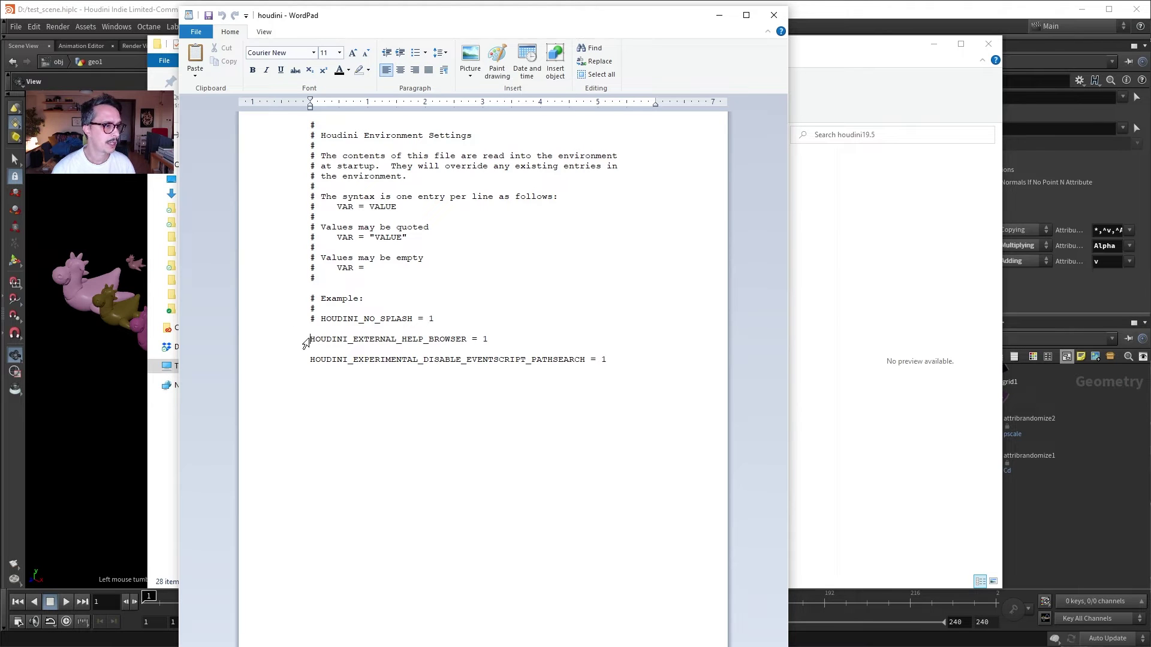
drag(311, 338, 626, 365)
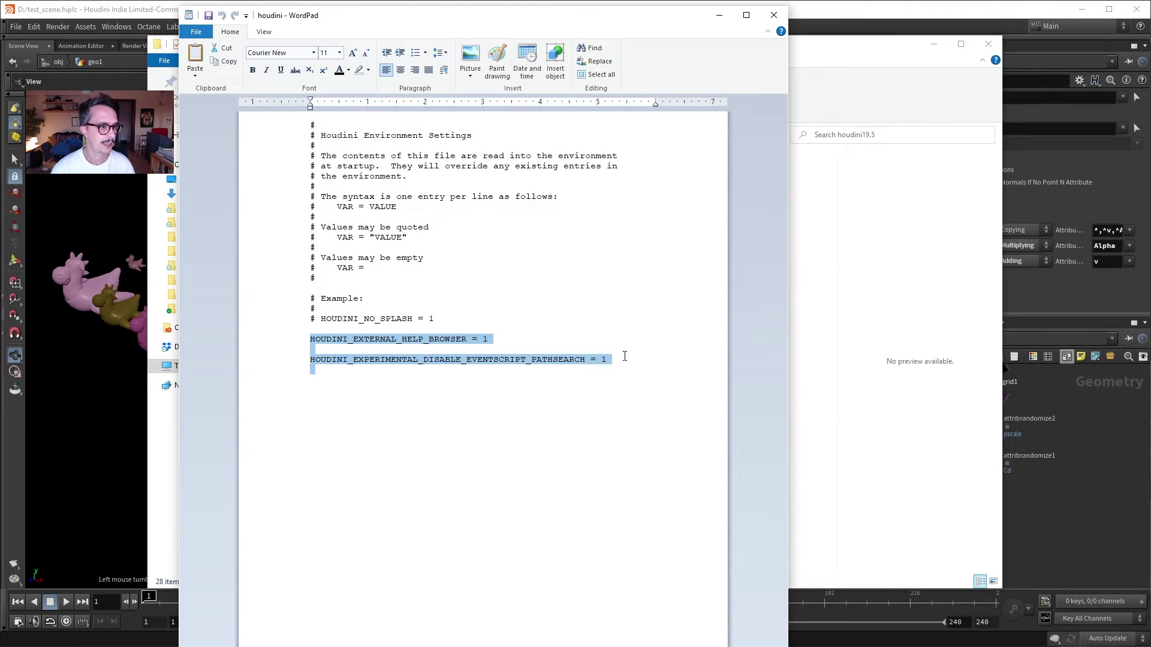
click(639, 363)
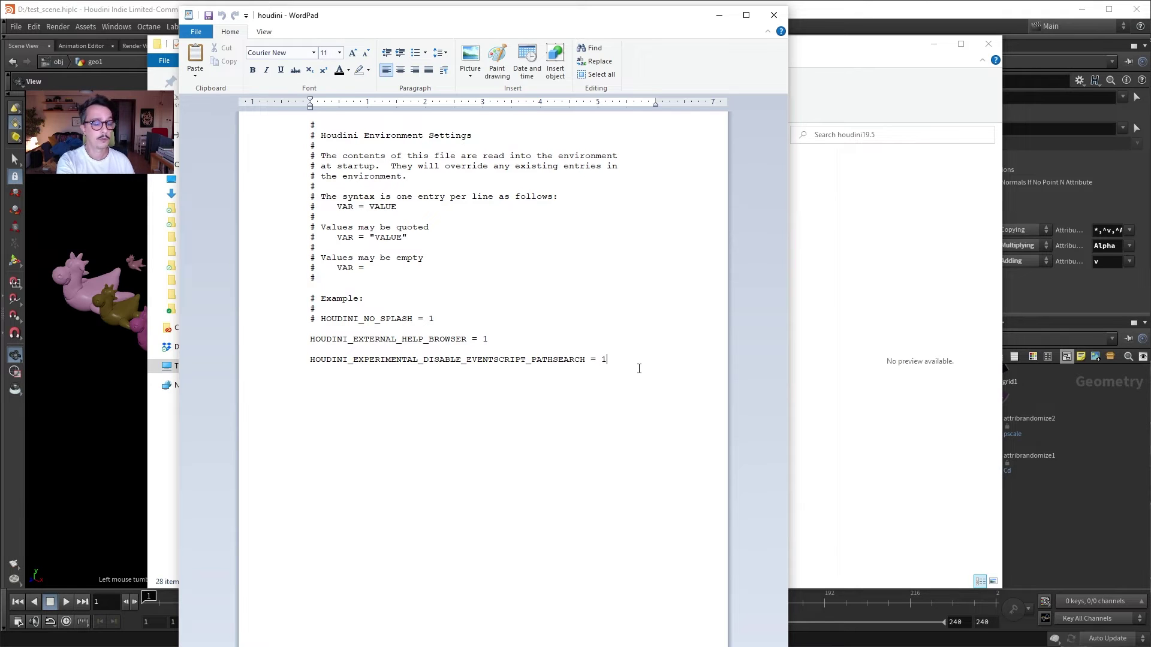
key(Return)
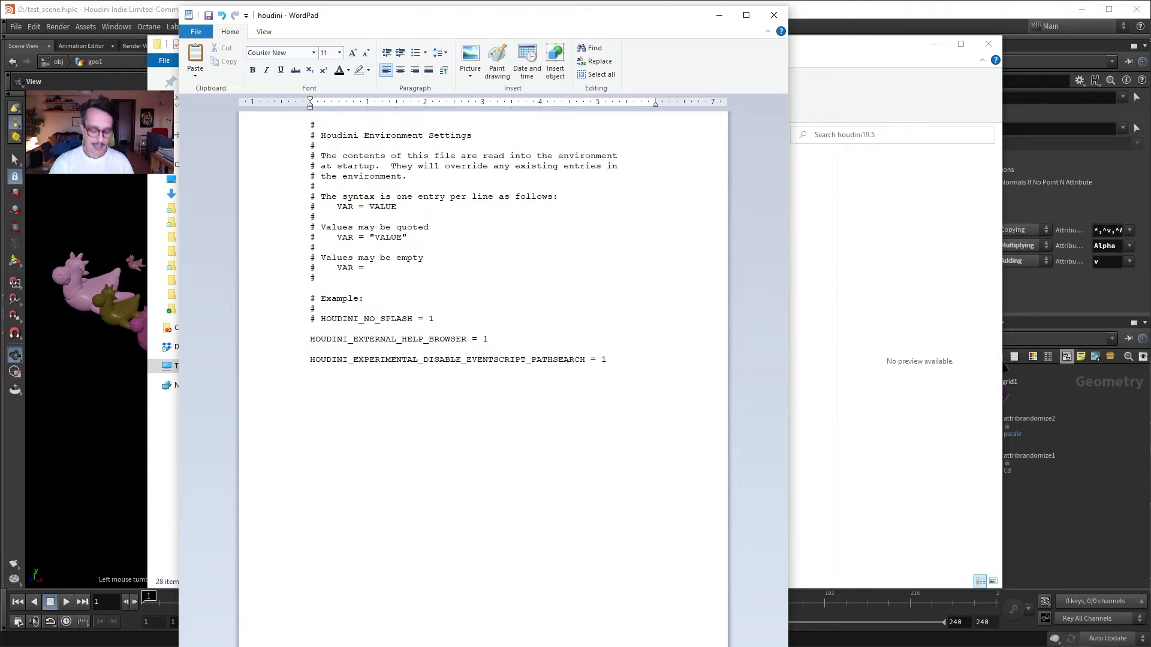
text(co)
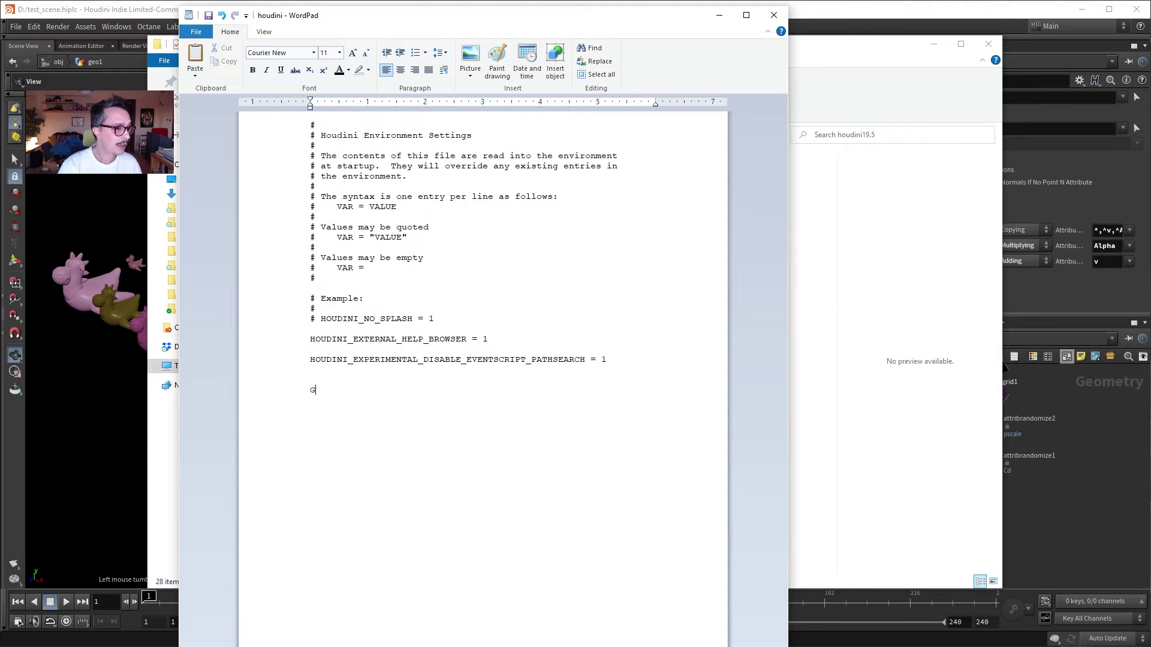
key(BackSpace)
key(BackSpace)
text(cACHE)
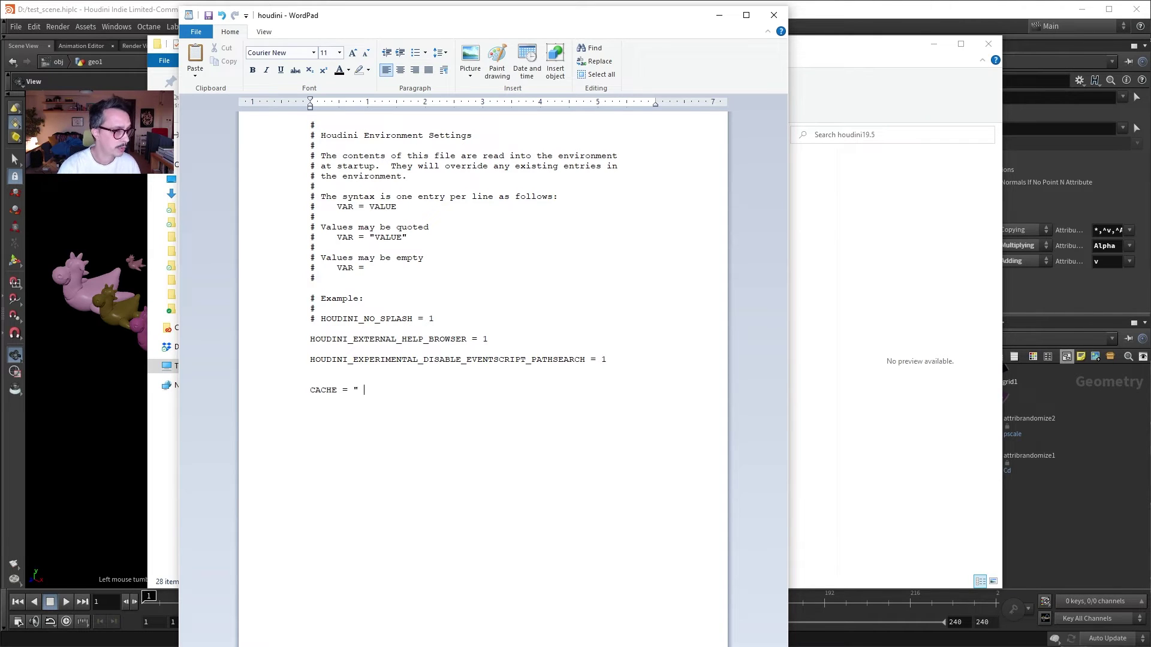
text(= "")
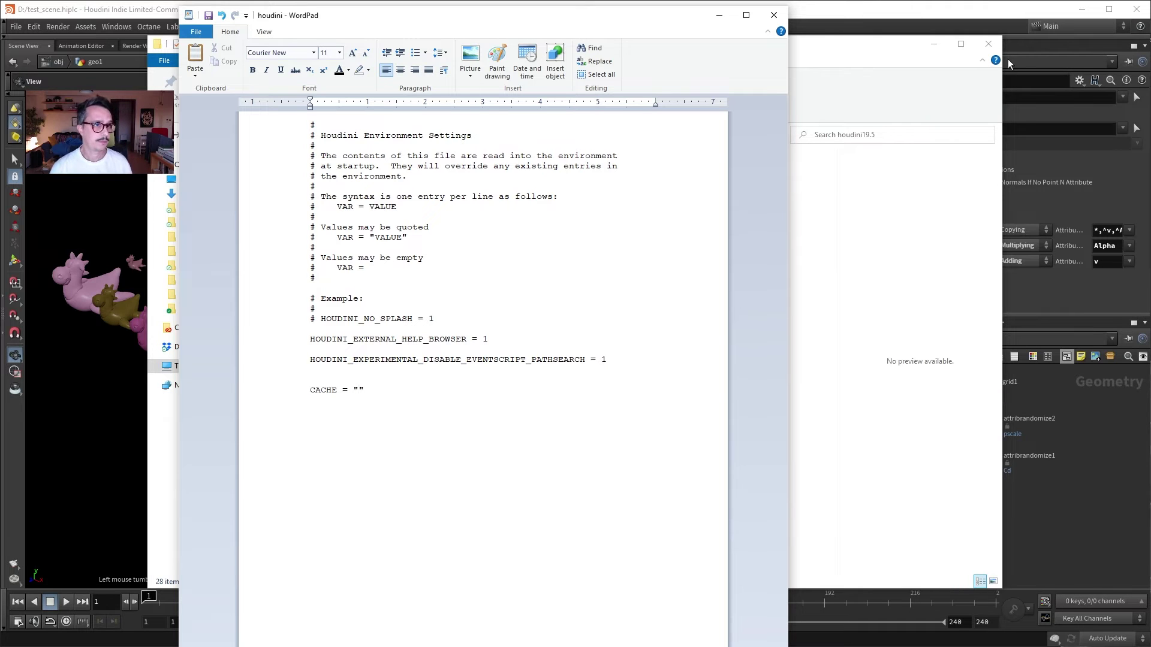
key(super+d)
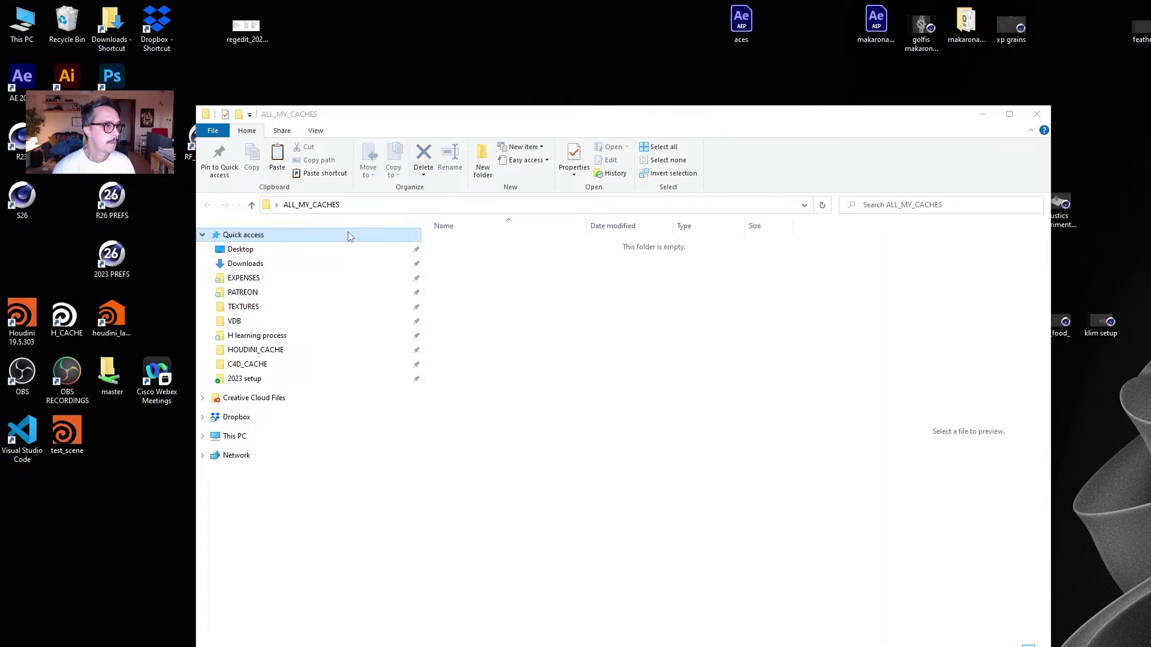
Copy the ALL_MY_CACHES folder address and close its Explorer window.
right_click(310, 207)
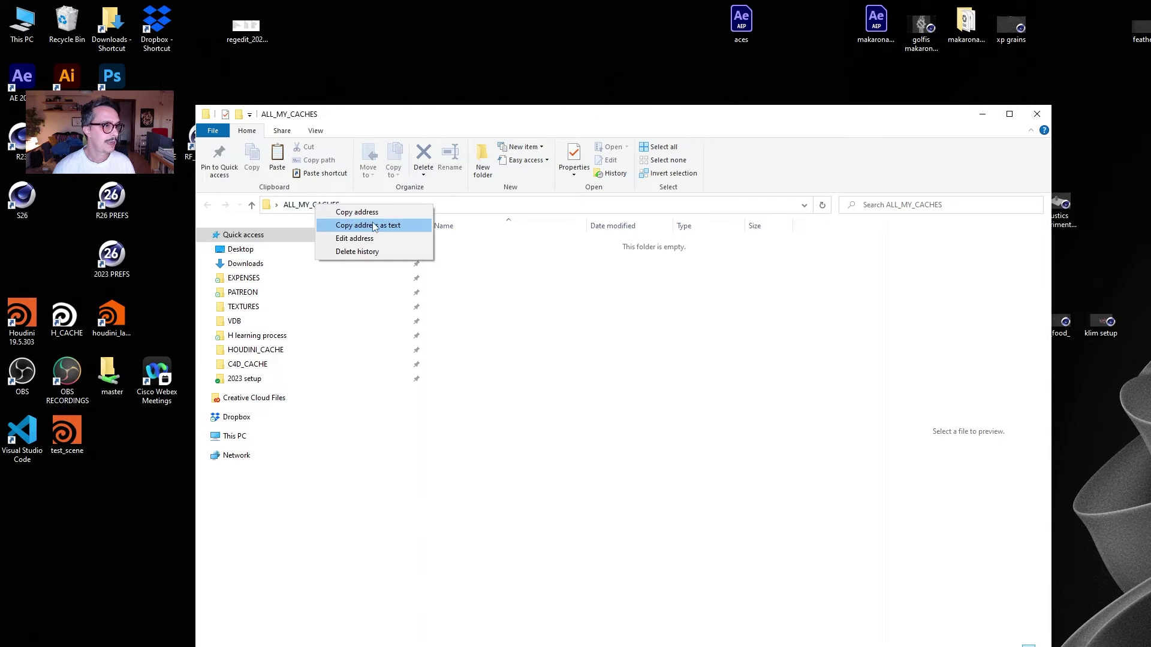
click(368, 214)
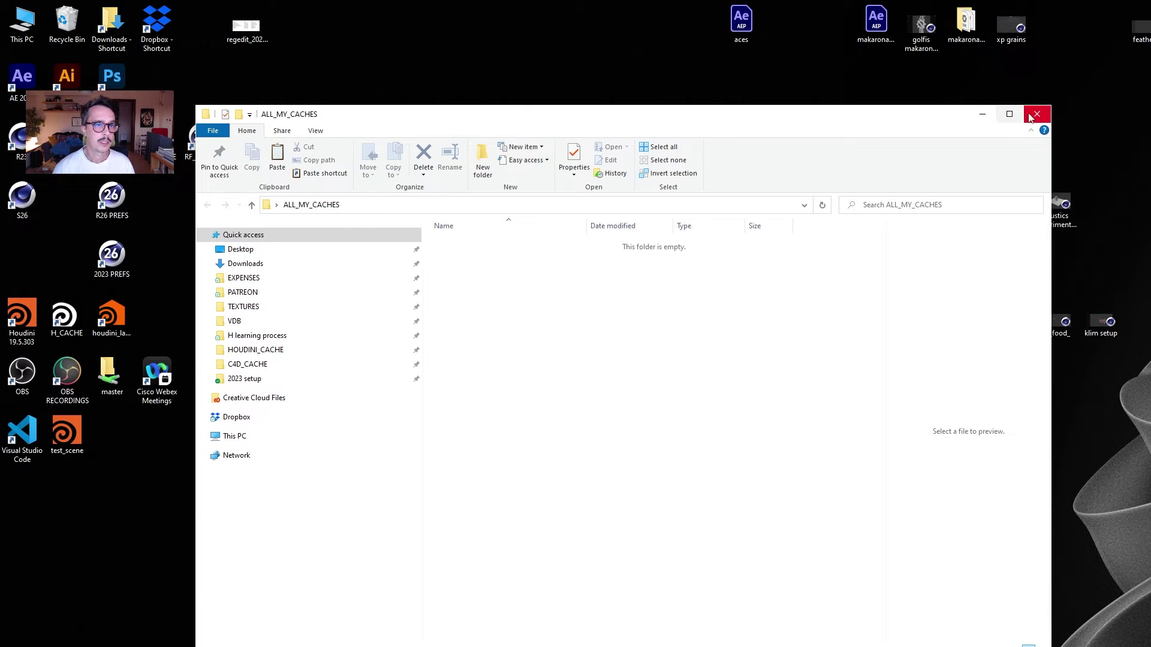
click(1035, 114)
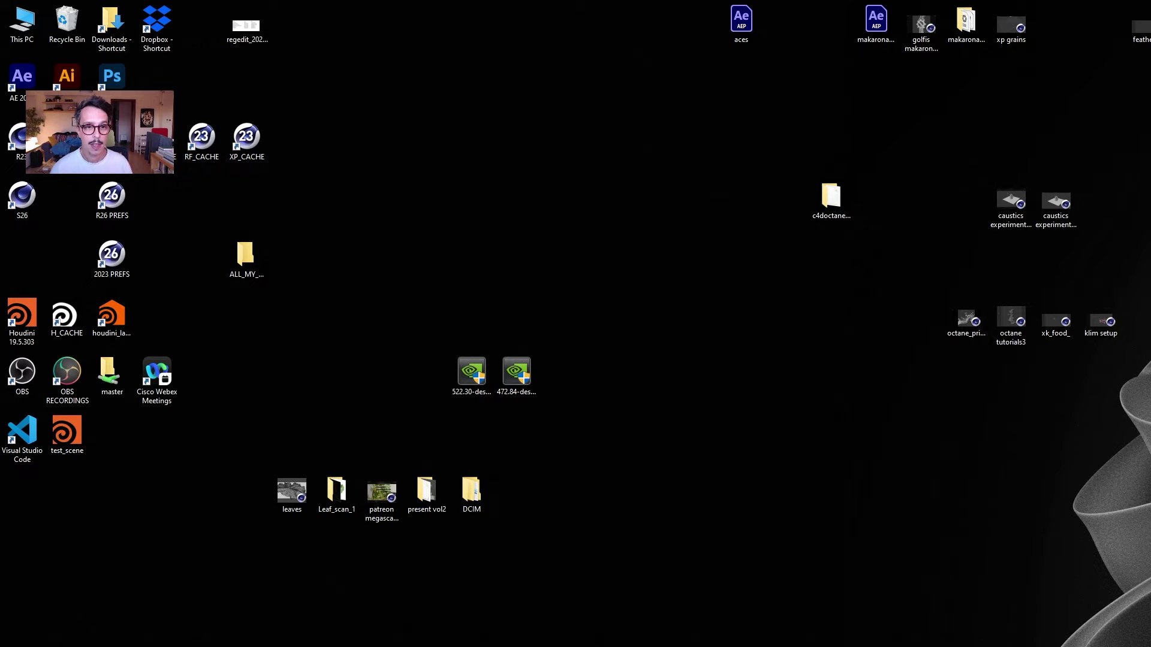
Paste the ALL_MY_CACHES path into the quotes using forward slashes, and rename CACHE to CACHES.
key(alt+Tab)
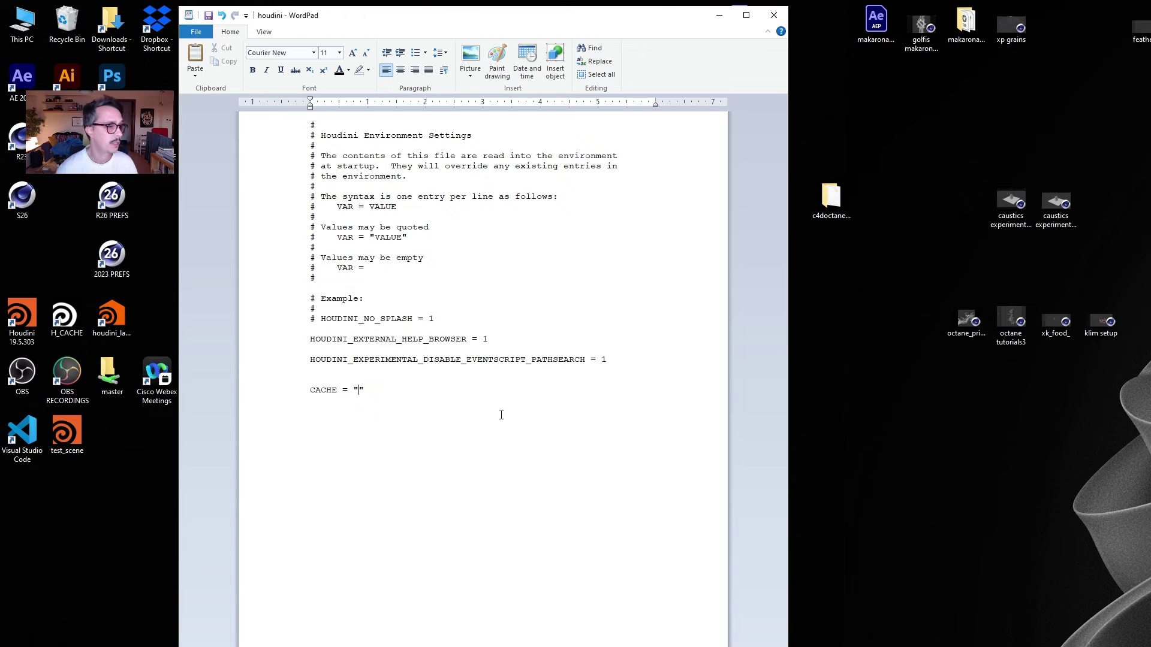
key(ctrl+v)
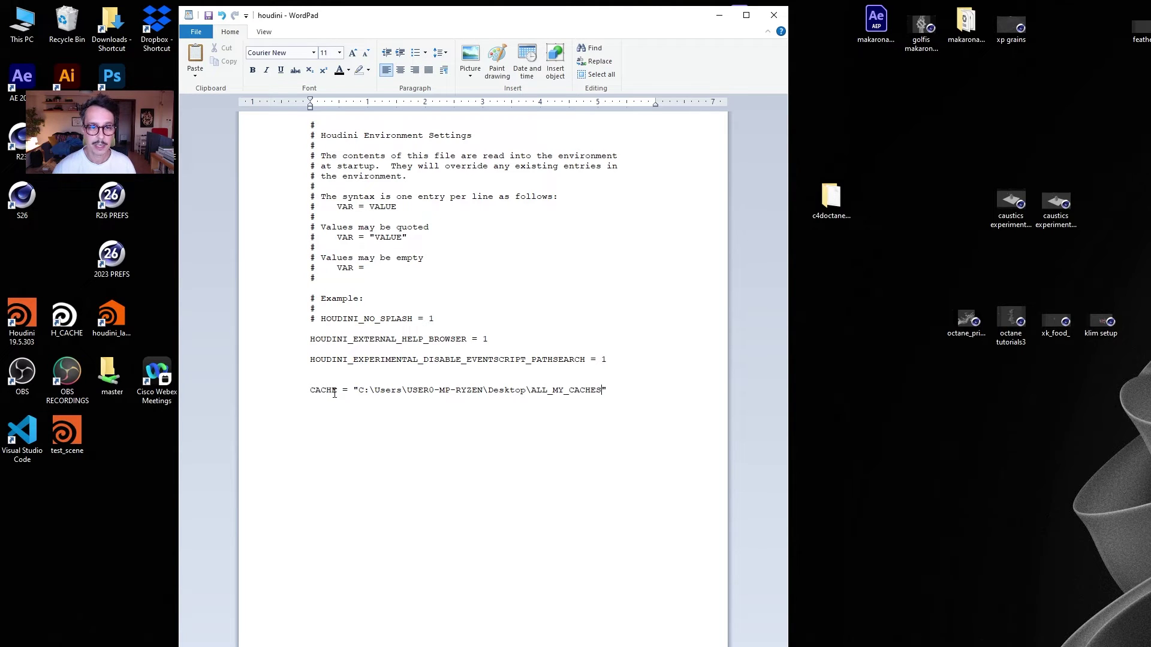
click(531, 390)
key(BackSpace)
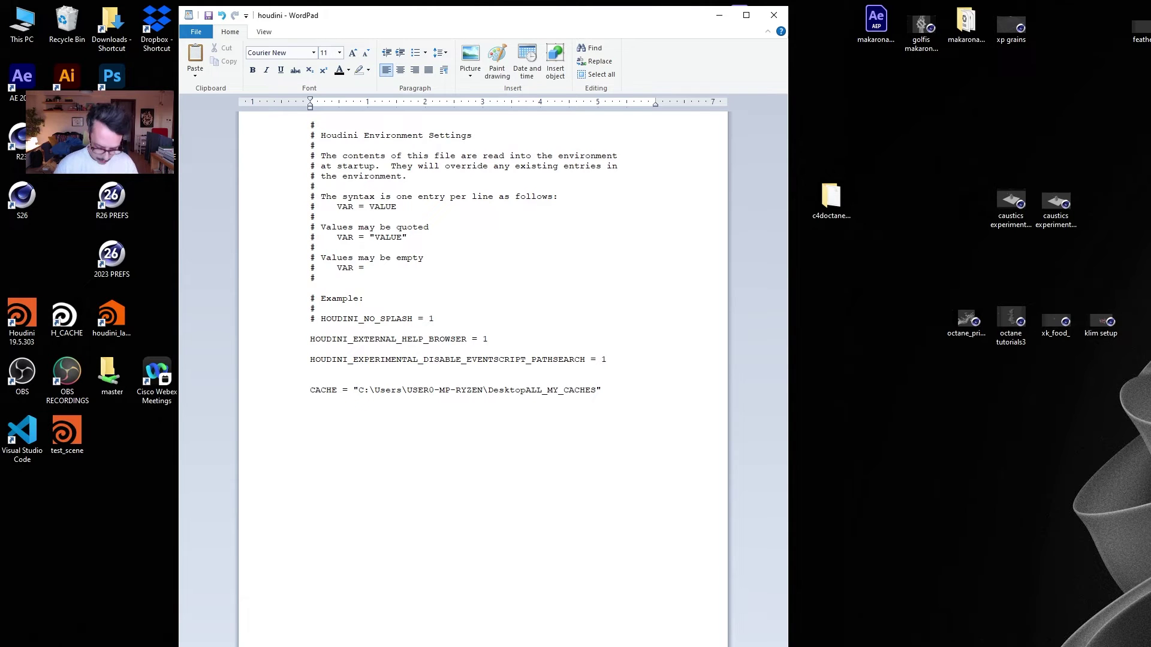
text(/)
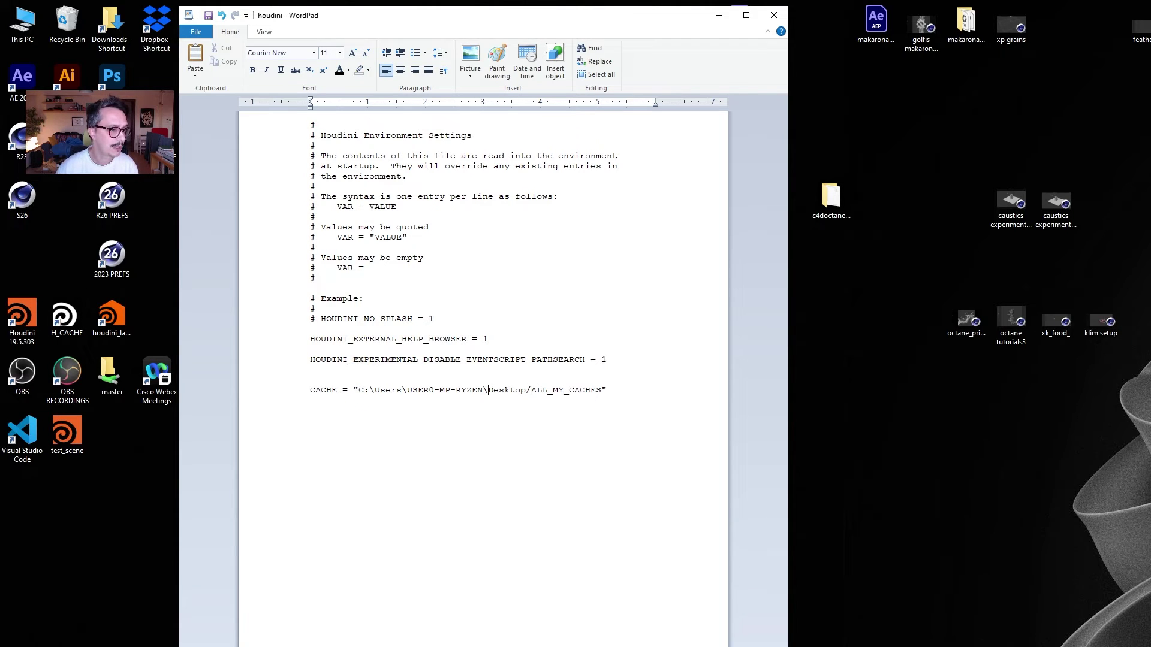
key(BackSpace)
text(/)
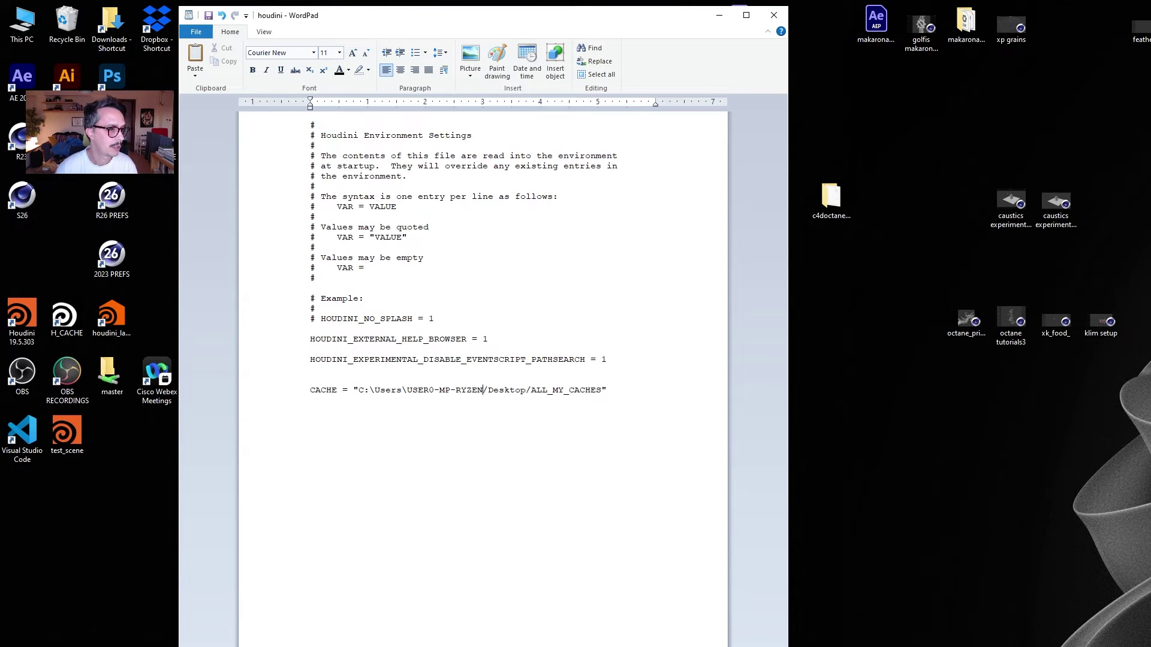
key(BackSpace)
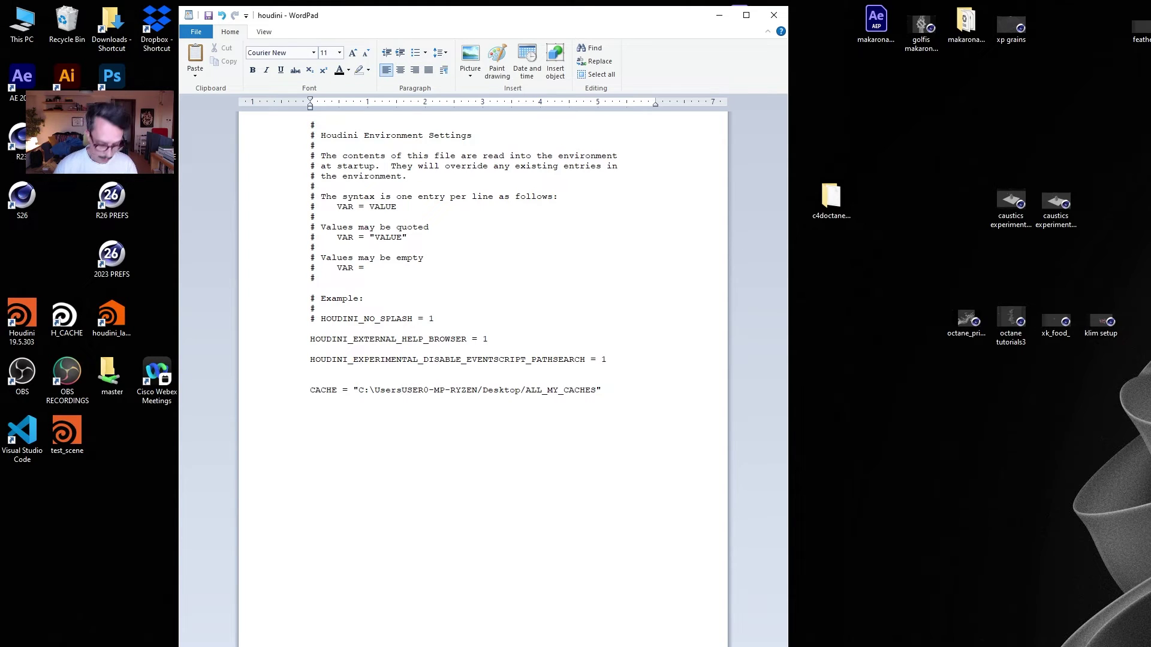
text(/)
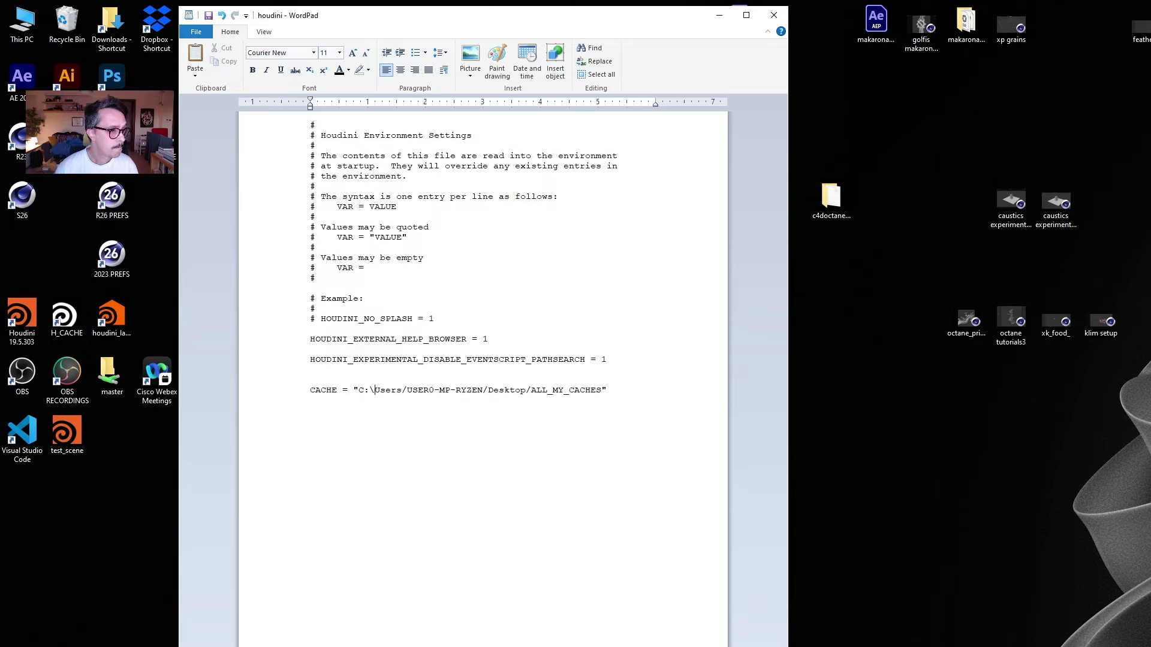
key(BackSpace)
text(/)
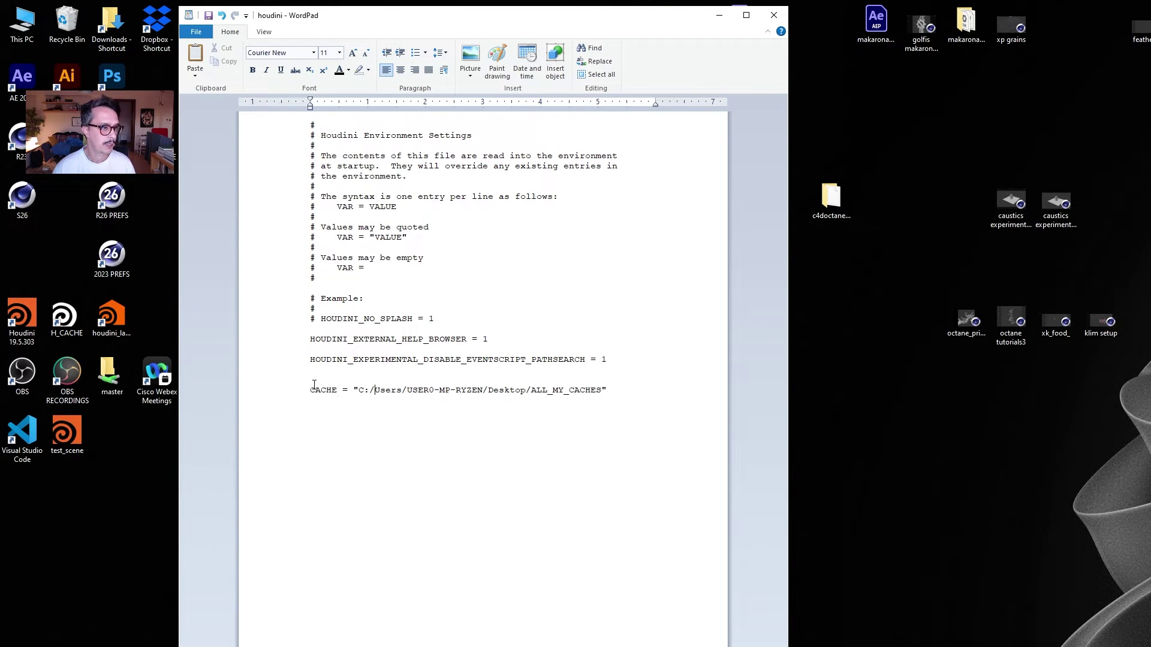
click(337, 390)
text(S)
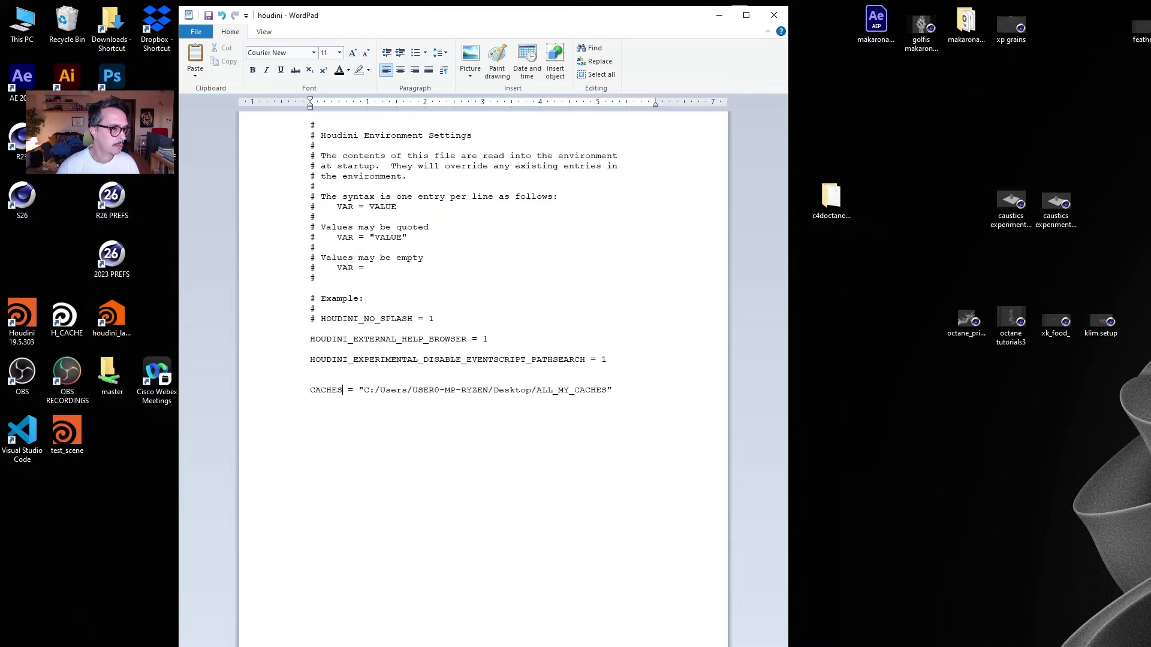
Close WordPad saving houdini.env, then select the ALL_MY_CACHES desktop folder.
click(775, 17)
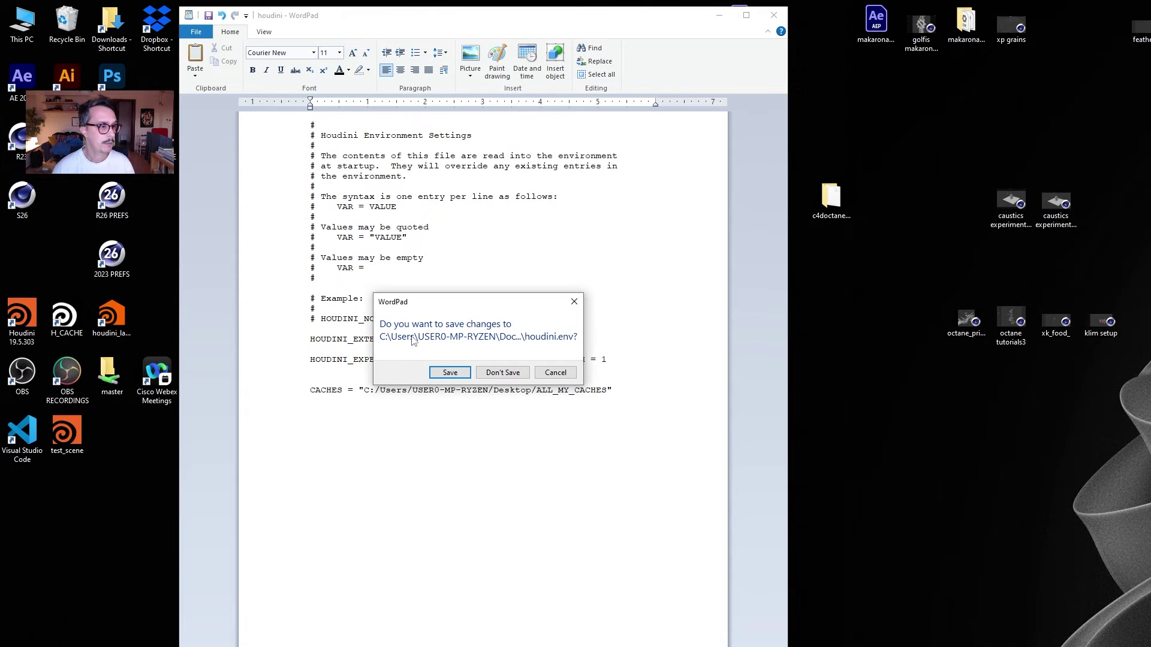
click(451, 373)
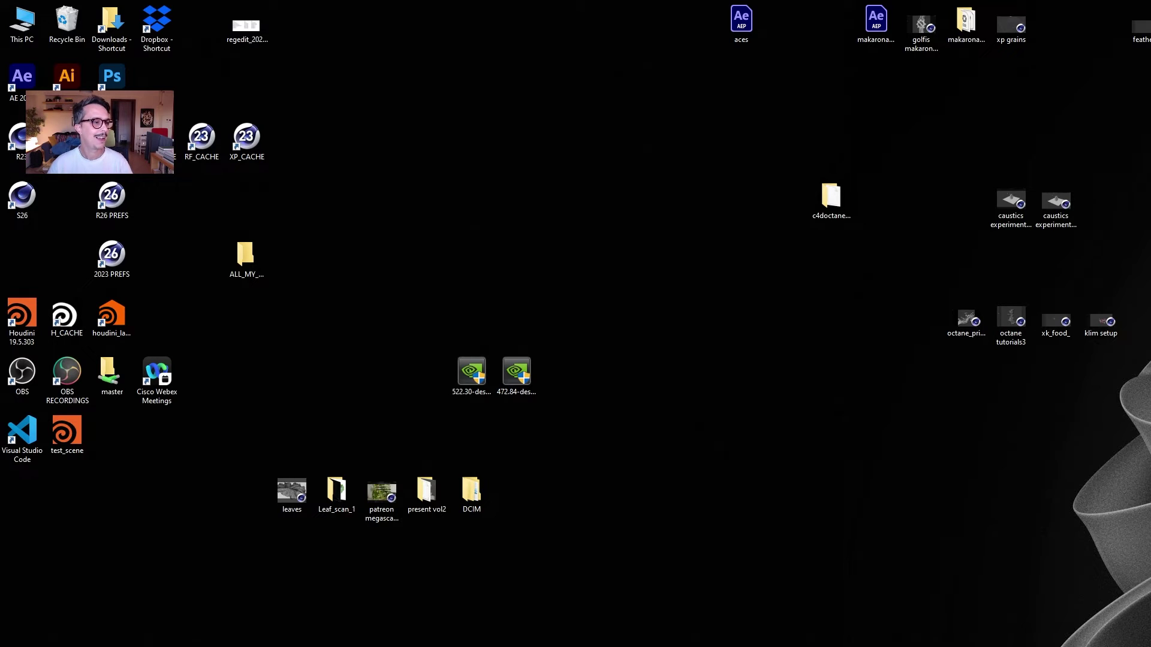
click(252, 272)
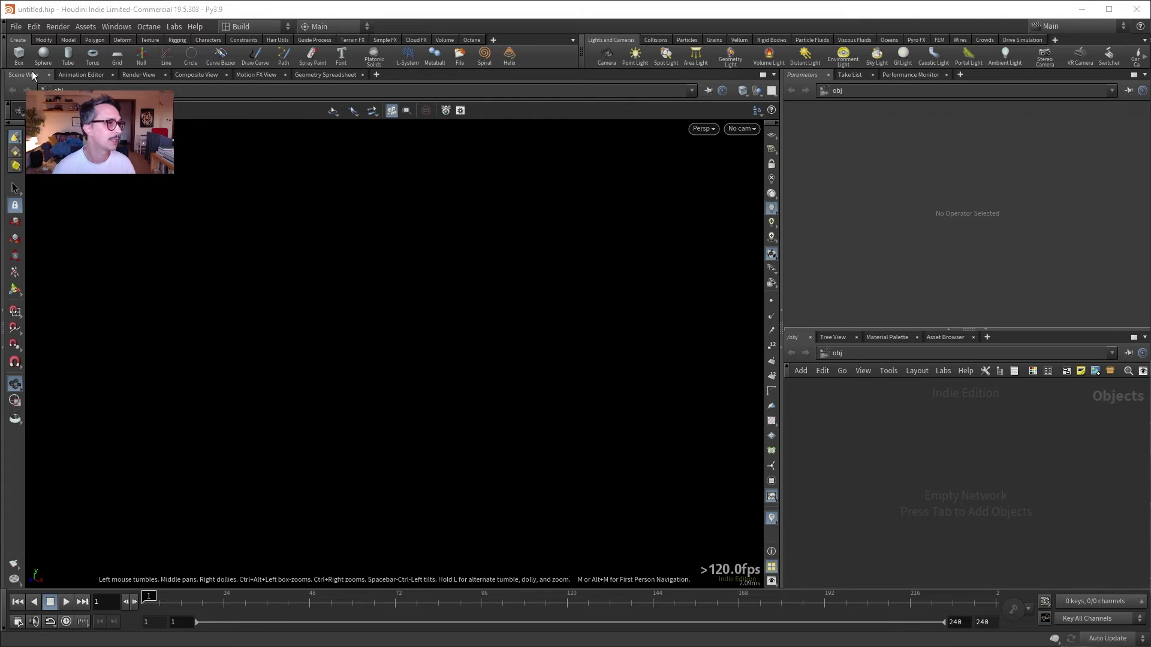
Reopen $HIP/Desktop/test_scene.hiplc from Open Recent Files after the D:/test_scene.hiplc load fails.
click(15, 27)
mouse_move(60, 63)
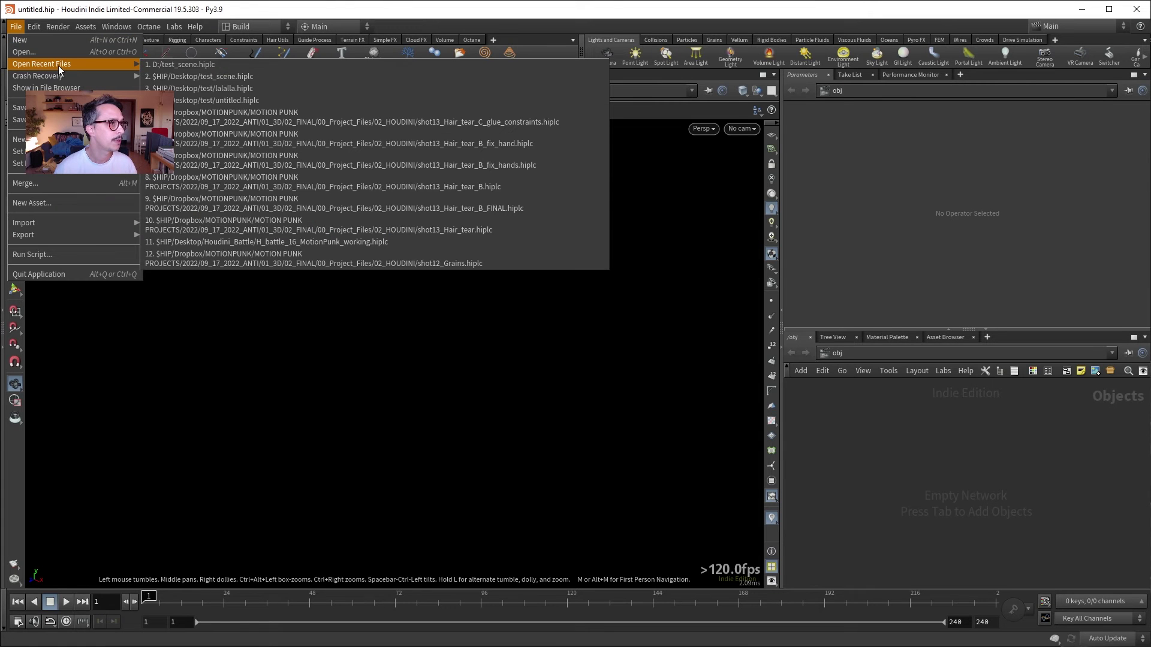
click(266, 66)
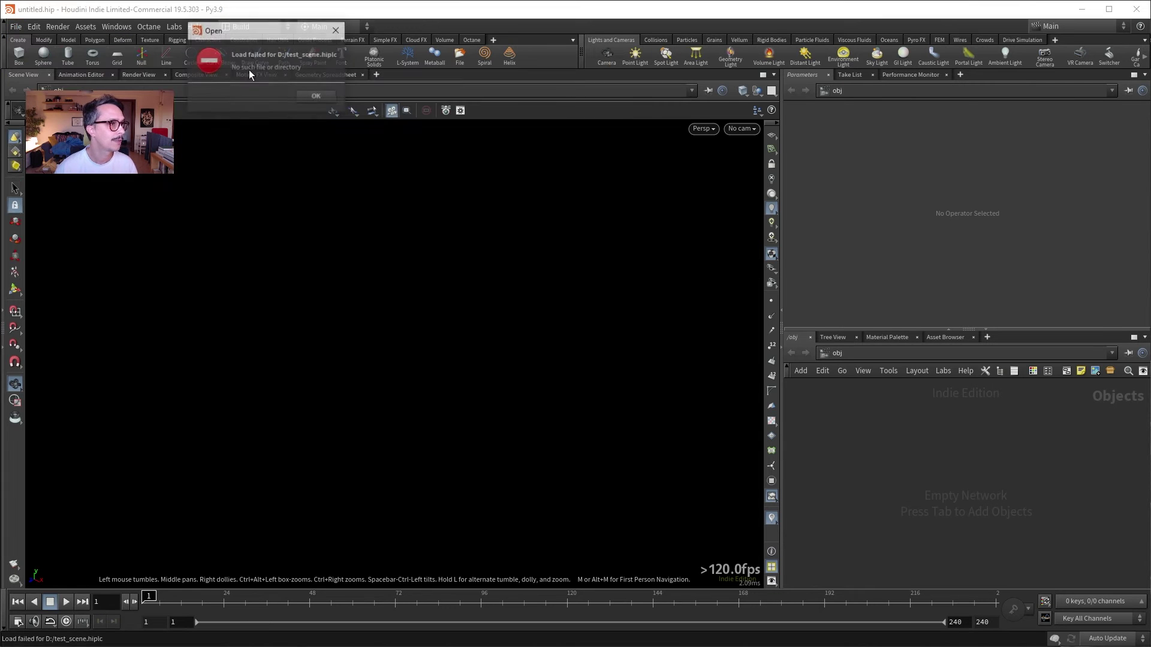
click(313, 97)
click(7, 36)
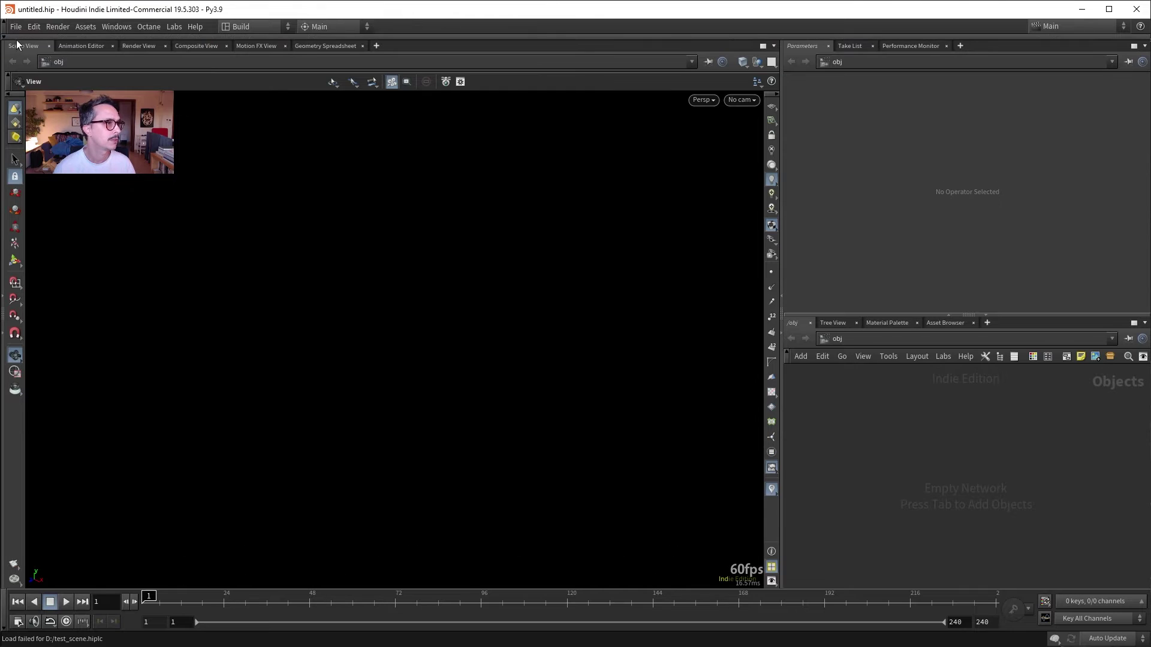
click(15, 26)
mouse_move(60, 63)
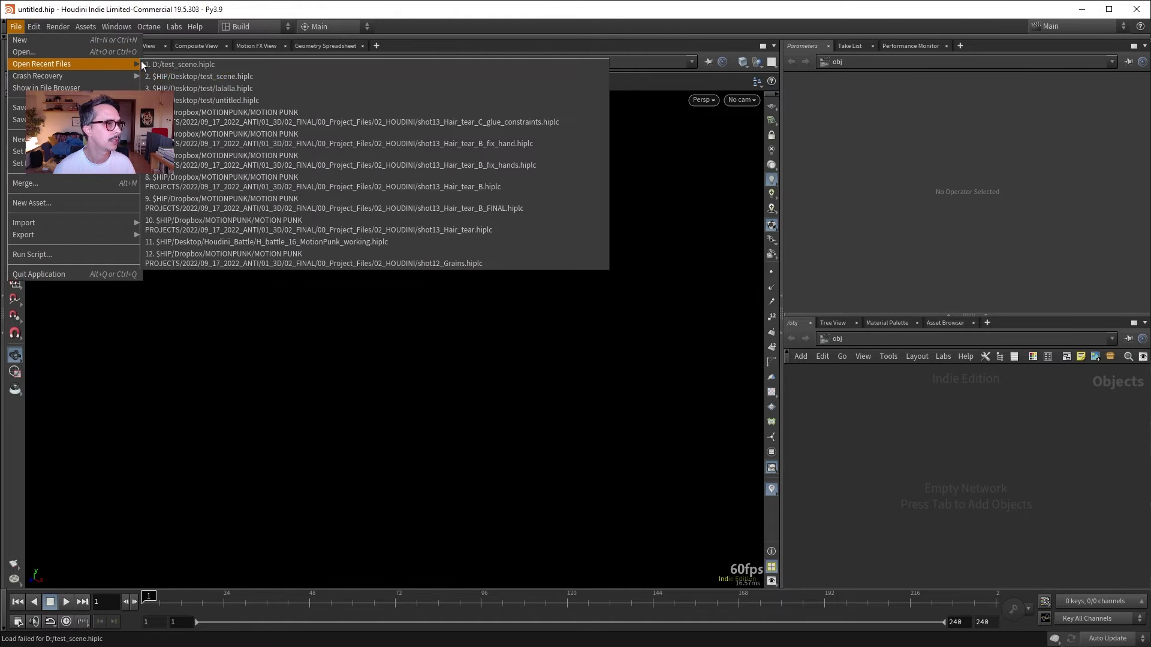
click(295, 78)
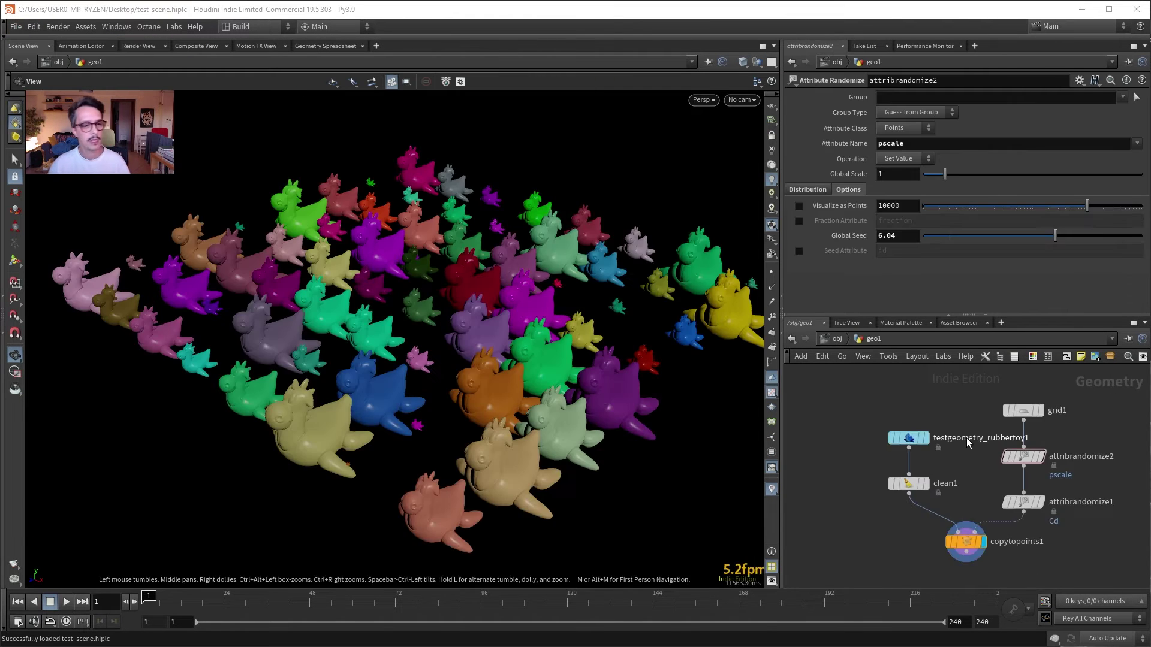
middle_drag(995, 575, 1013, 502)
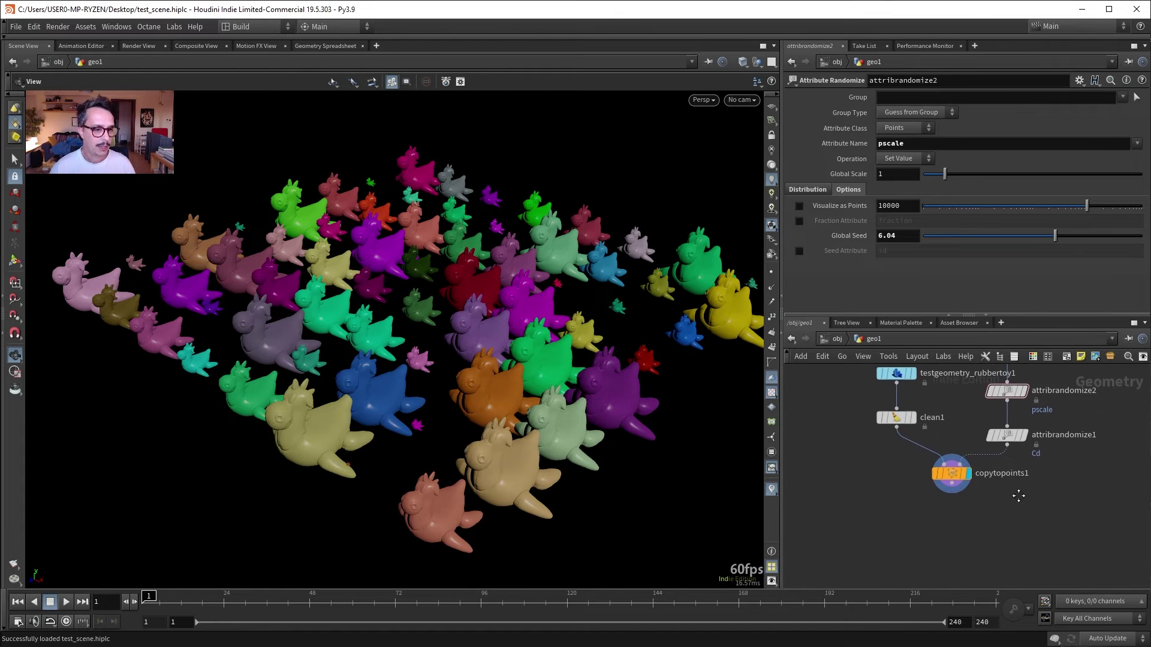
Add a filecache1 node wired below copytopoints1 and set its File Path to Explicit.
click(951, 493)
click(930, 538)
text(filecache)
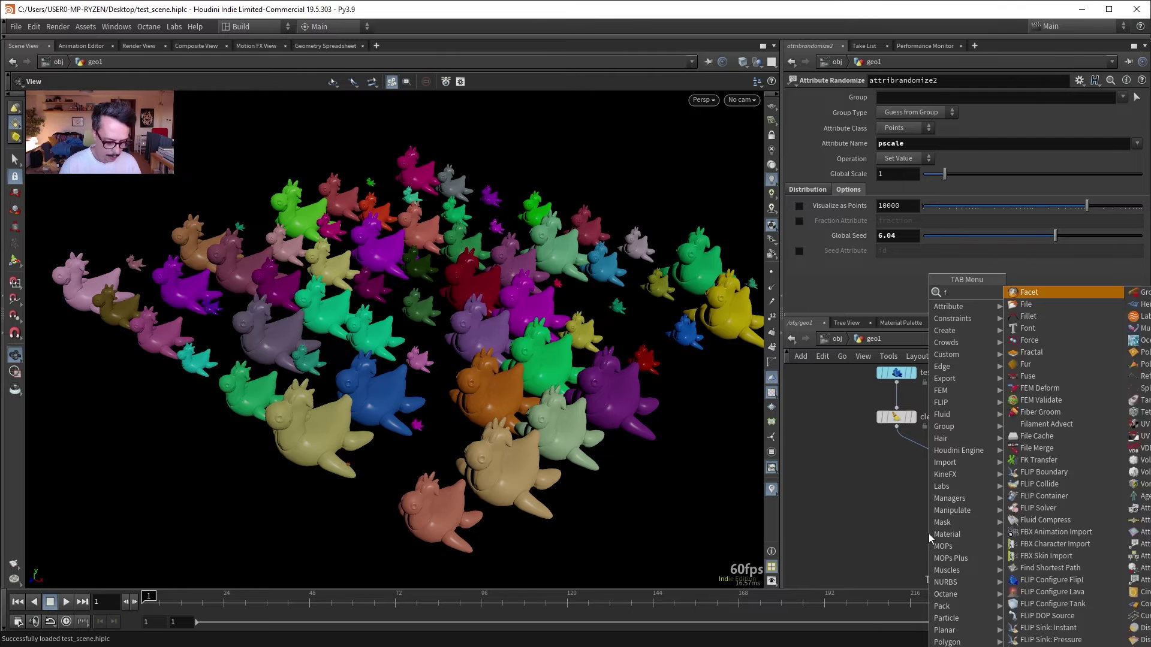
key(Return)
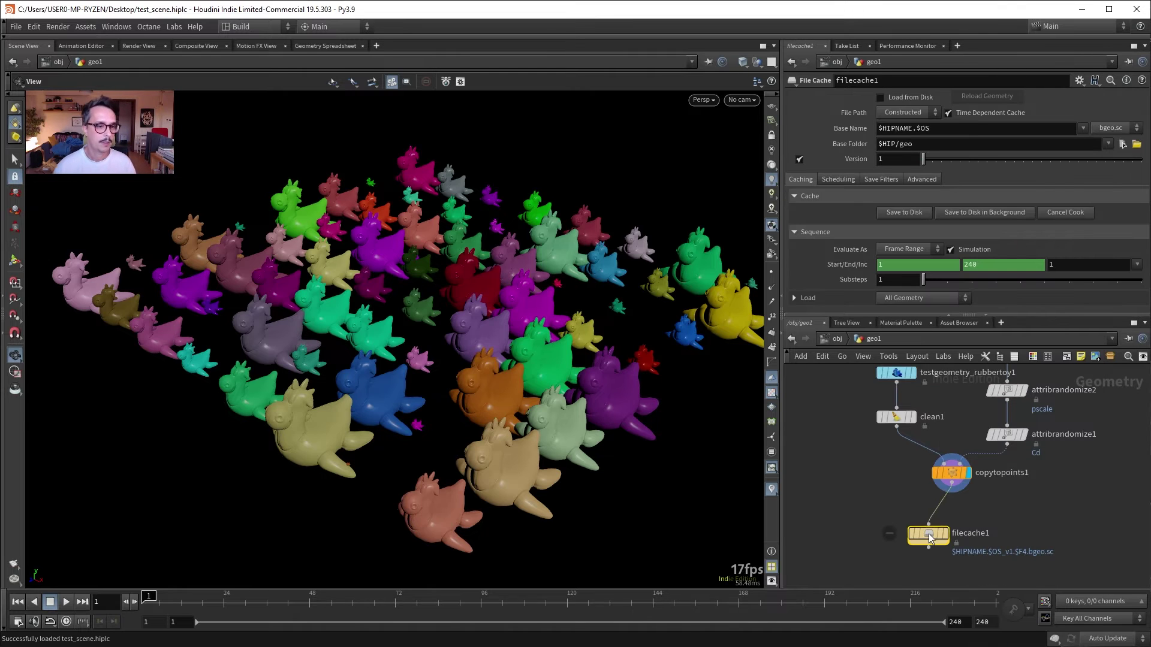
click(905, 113)
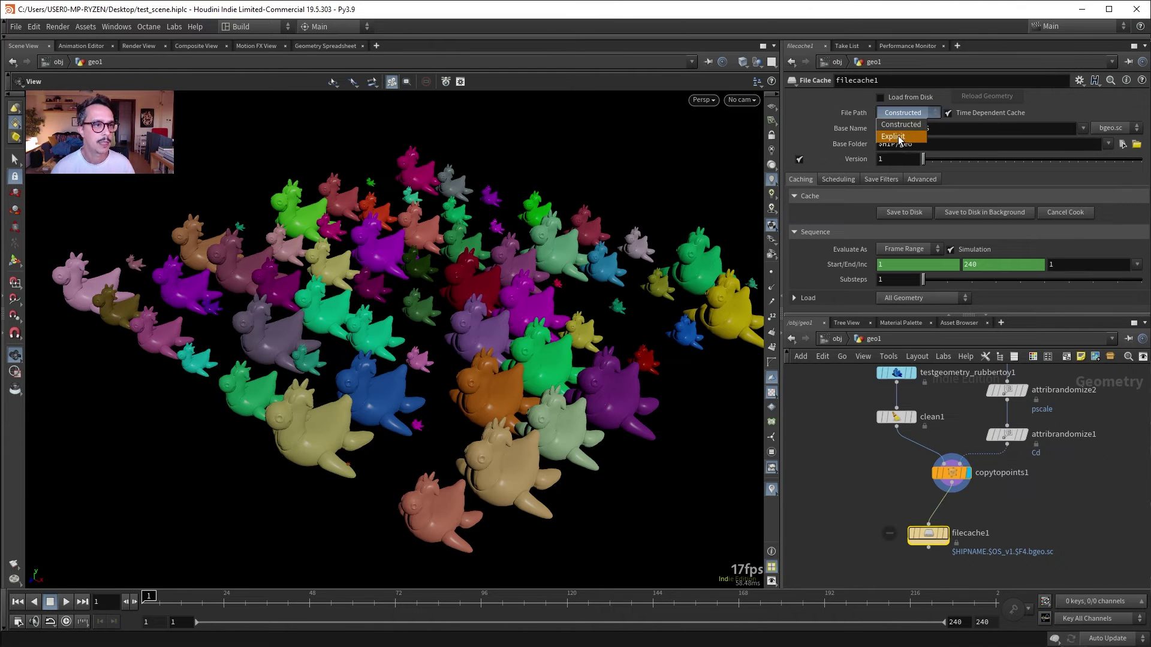
click(899, 137)
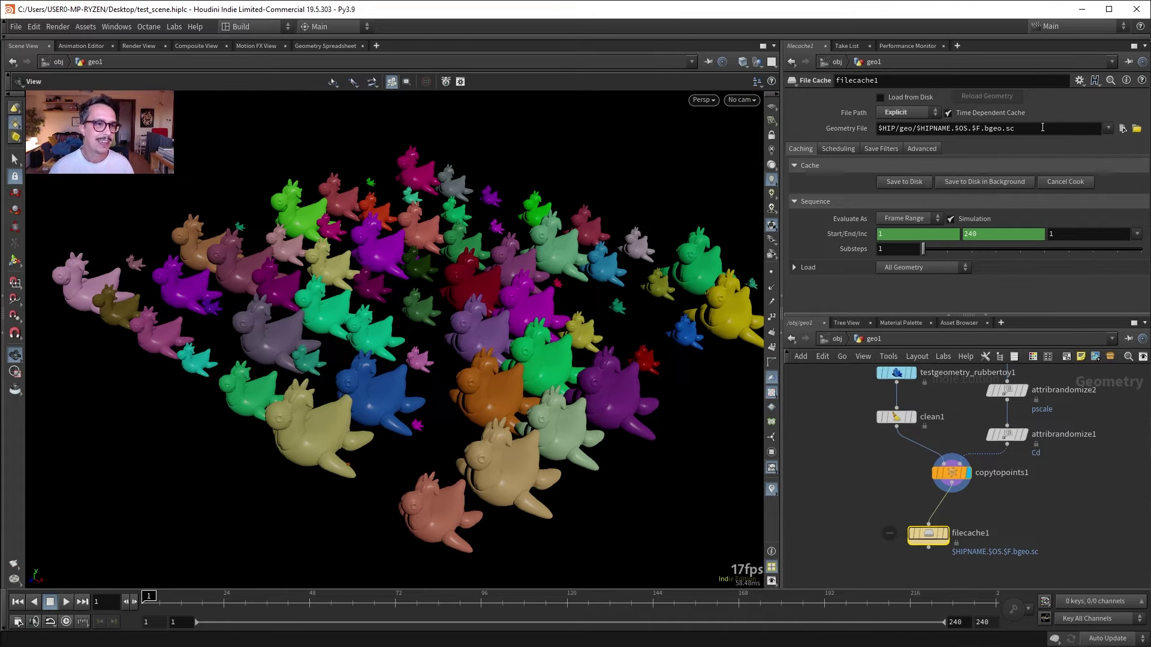
drag(1025, 129, 830, 133)
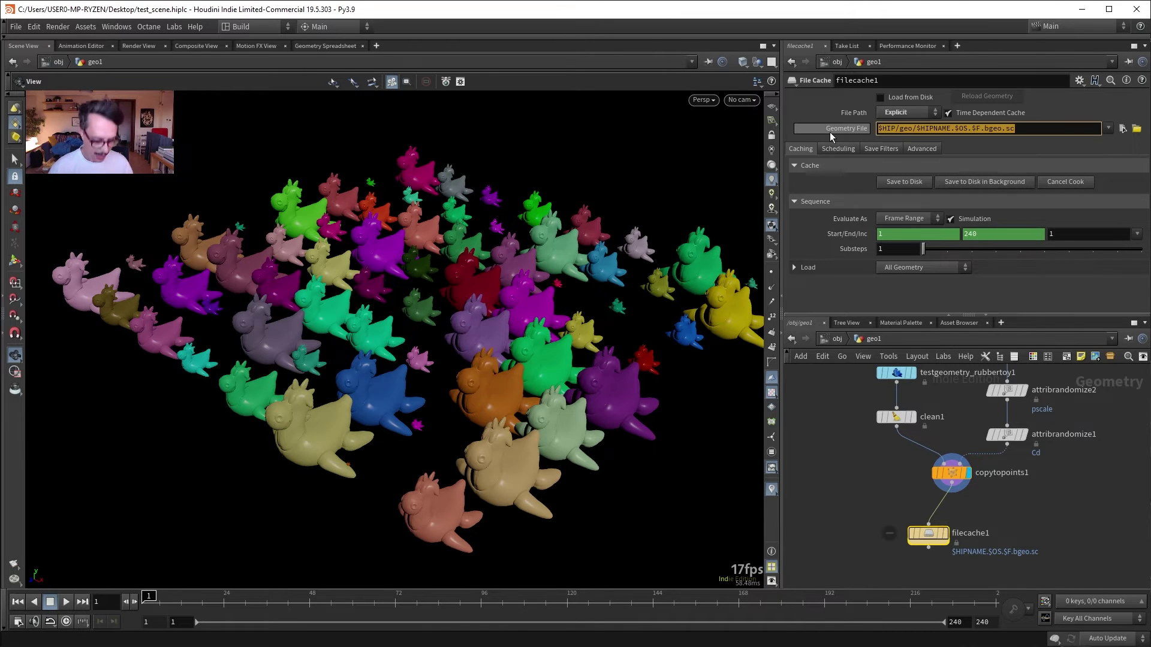
Set filecache1's Geometry File to $CACHES/$HIPNAME.abc.
text($CACHES/)
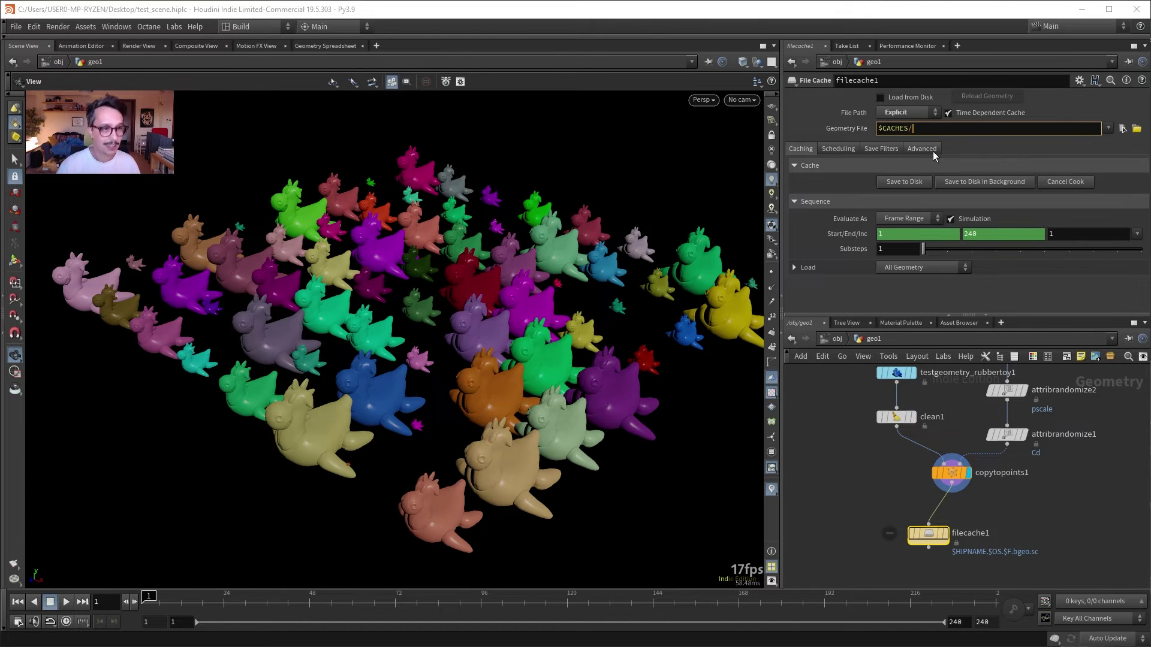
text($HIP)
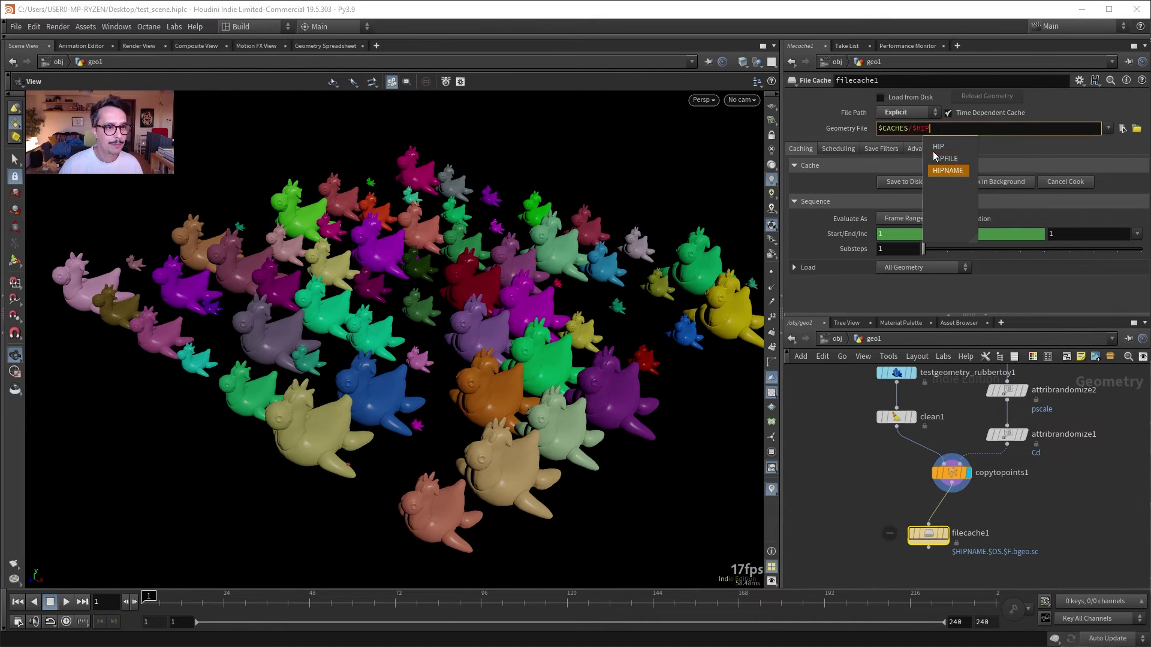
text(\)
key(Return)
click(995, 128)
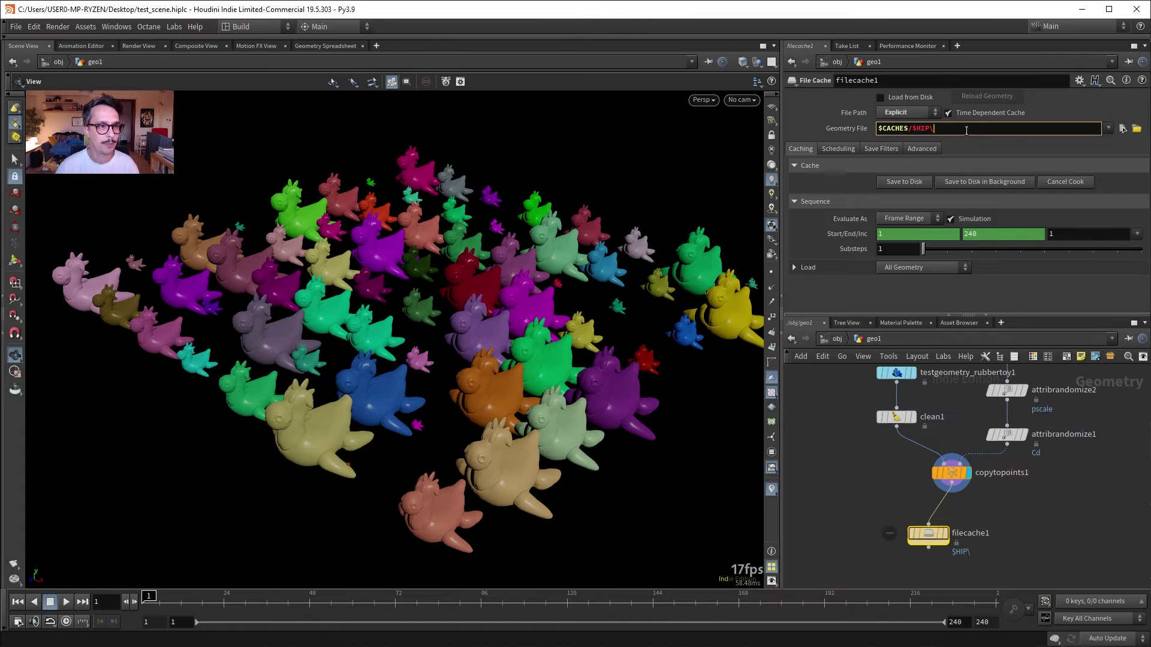
key(BackSpace)
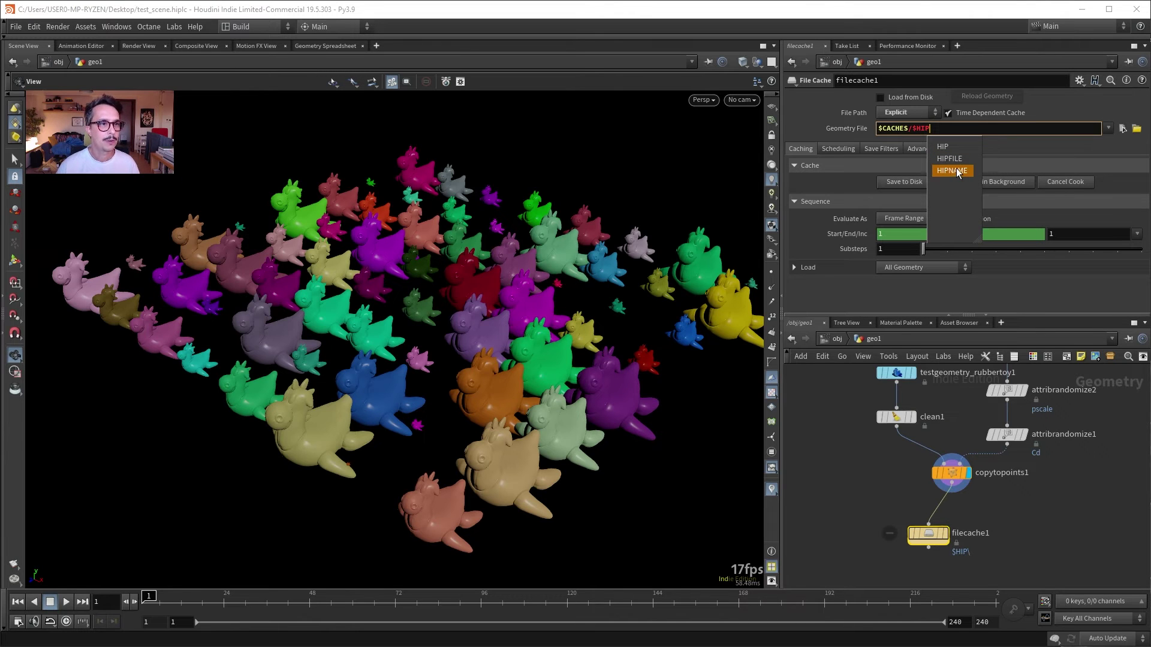
click(953, 170)
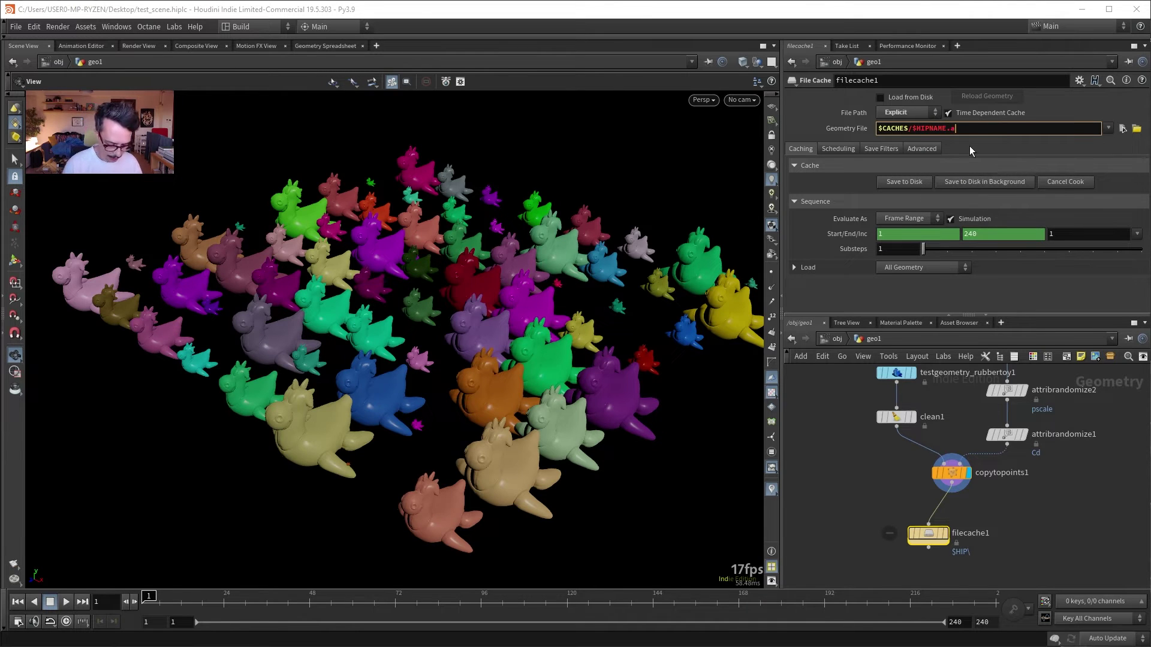
Switch to caching a Single Frame, display filecache1, and save it to disk.
click(908, 218)
click(905, 232)
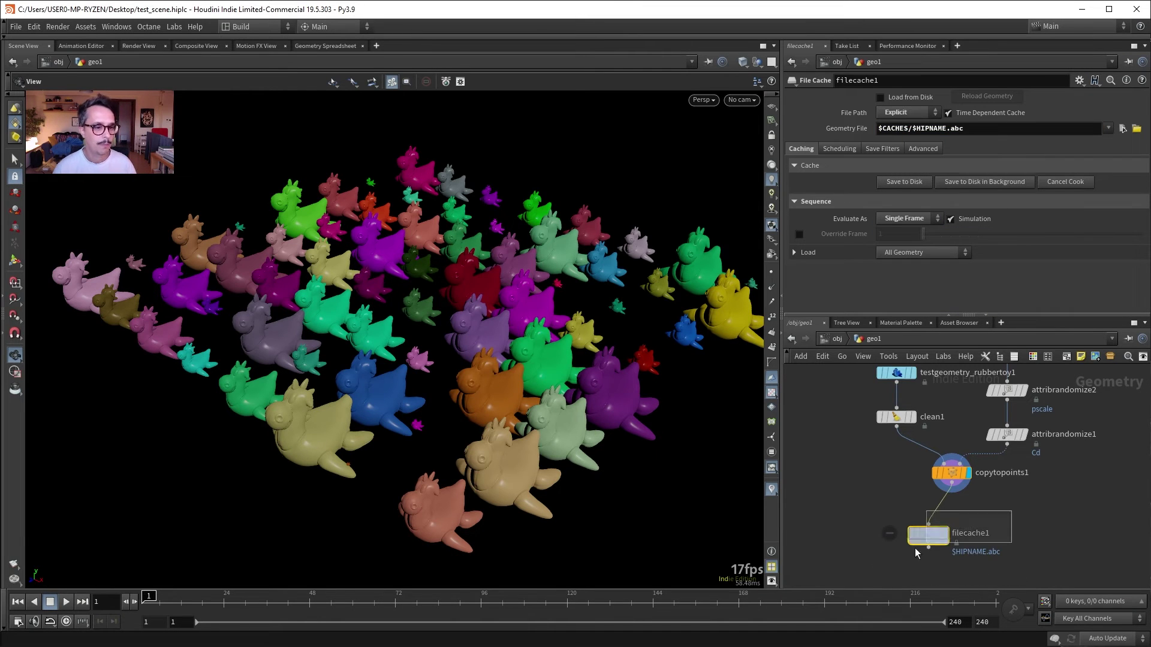
mouse_move(1015, 528)
click(946, 533)
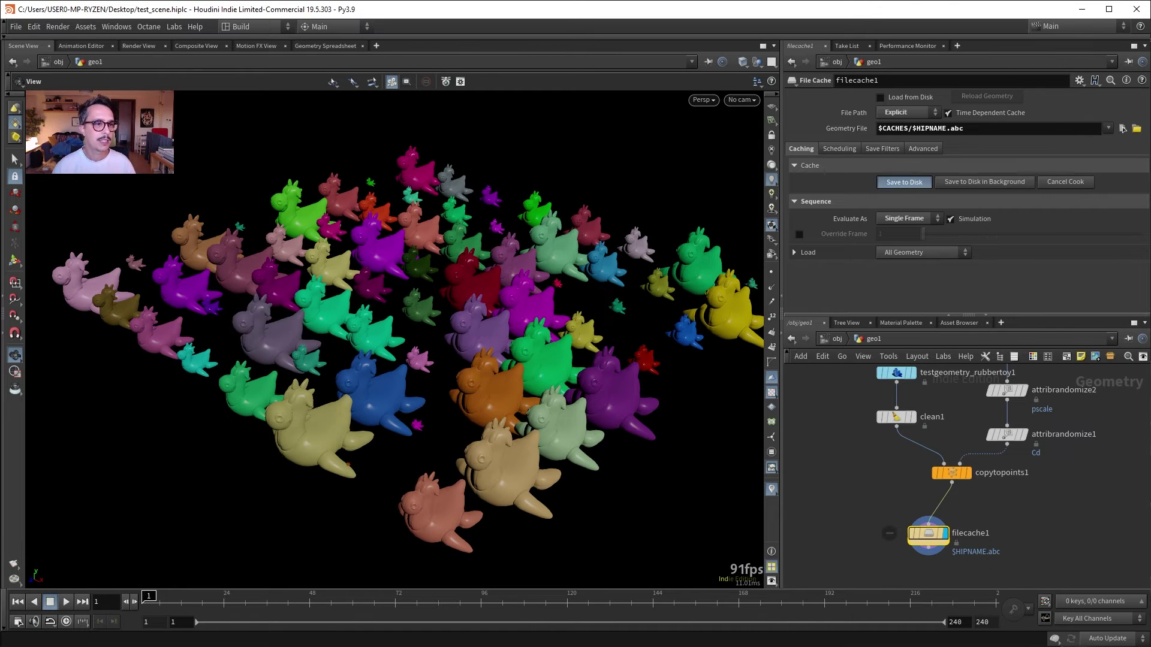
click(904, 181)
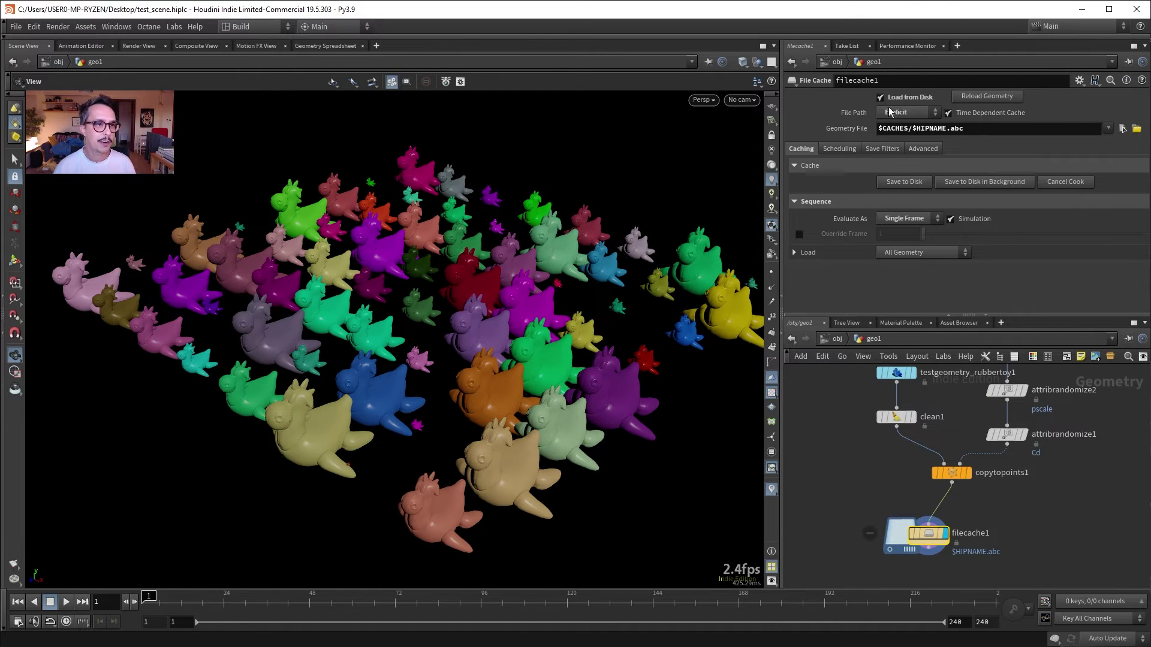
click(1082, 9)
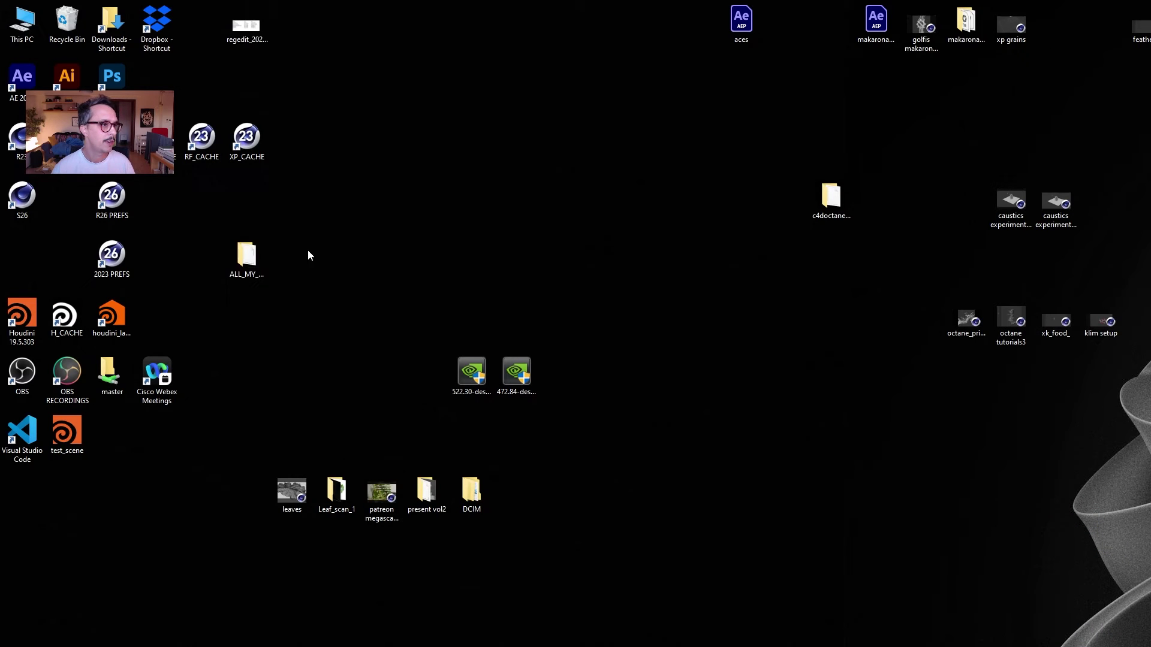
double_click(247, 257)
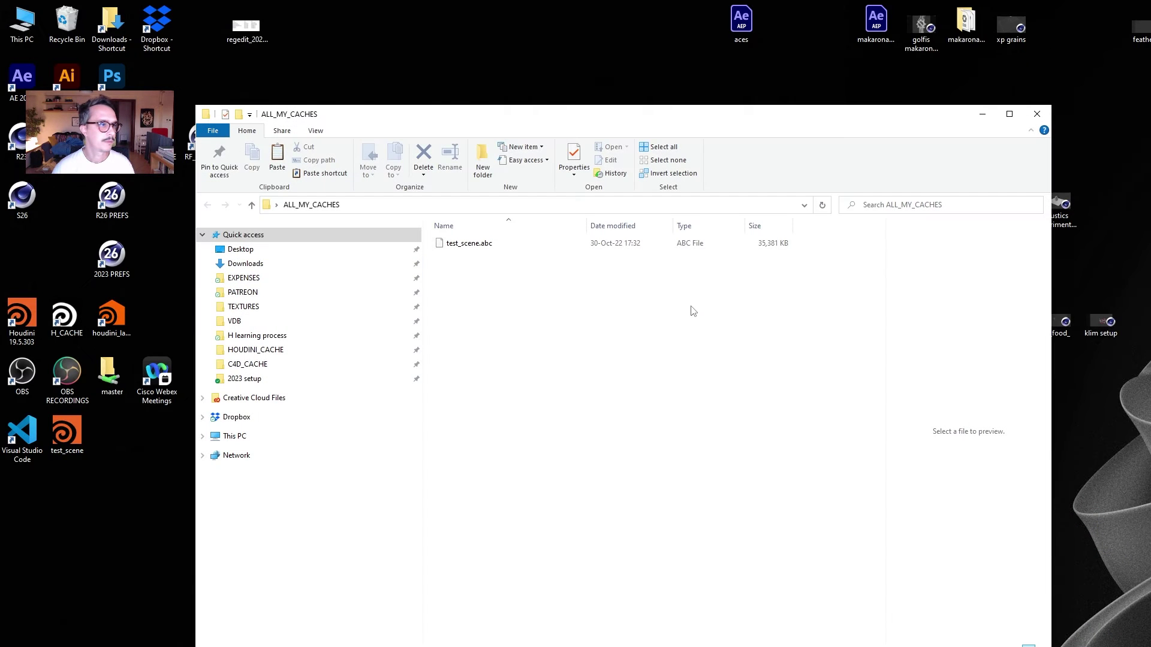
click(487, 244)
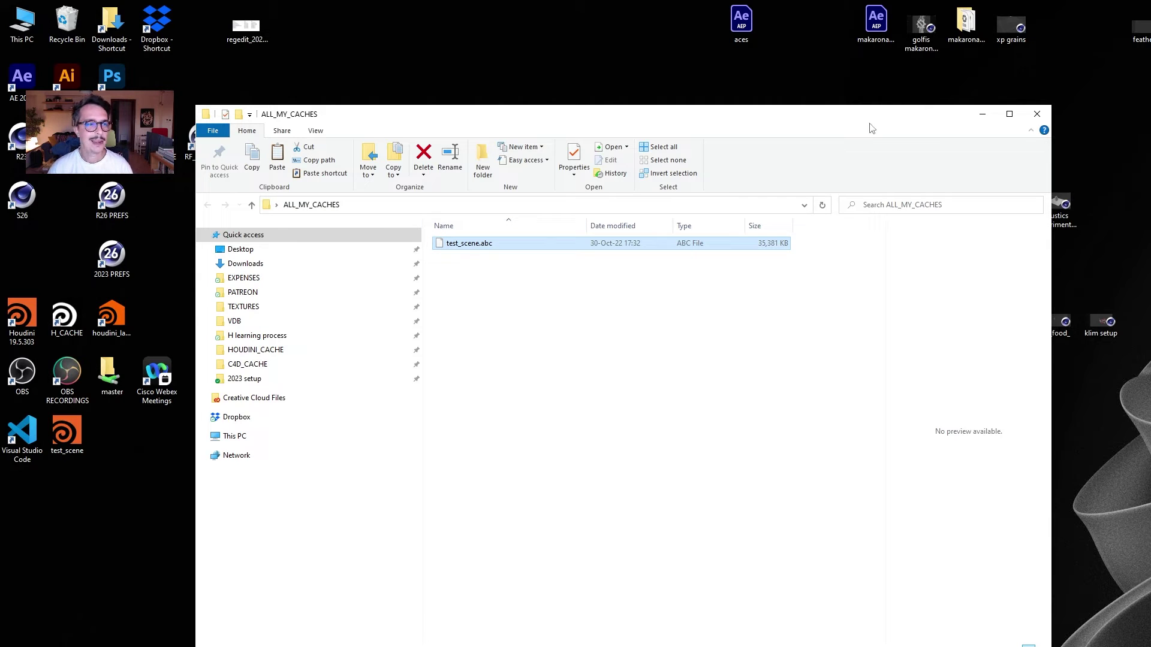
click(1036, 115)
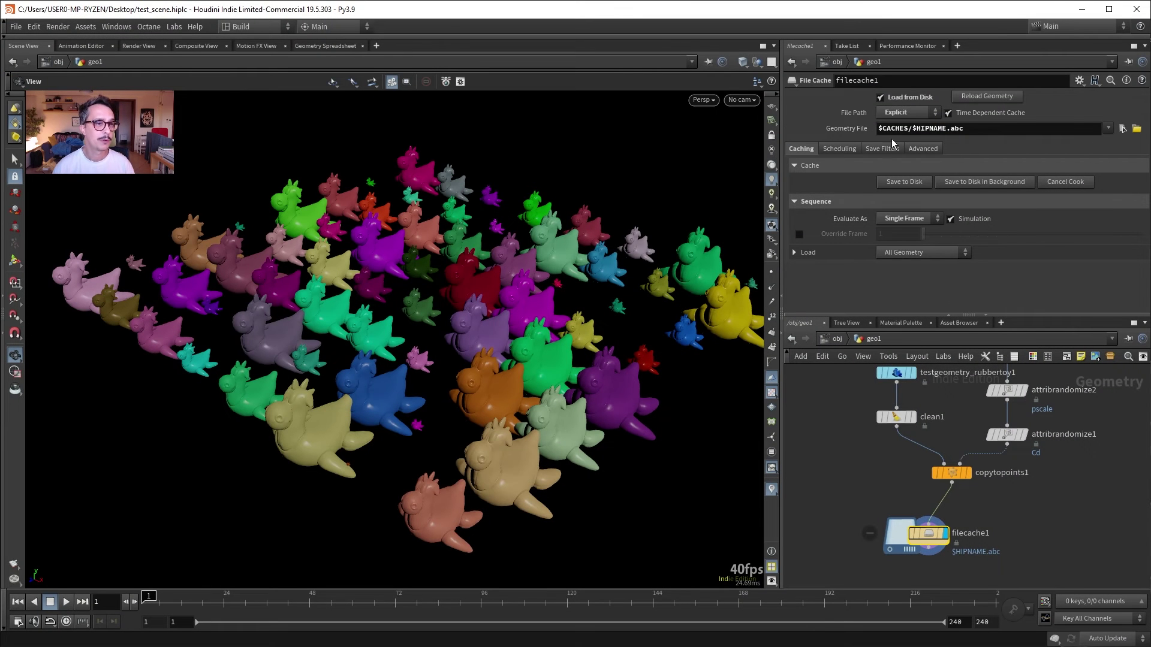
Delete '/$HIPNAME.abc' so the path reads $CACHES, home the network, and open the file browser.
drag(910, 128, 965, 129)
key(BackSpace)
key(Return)
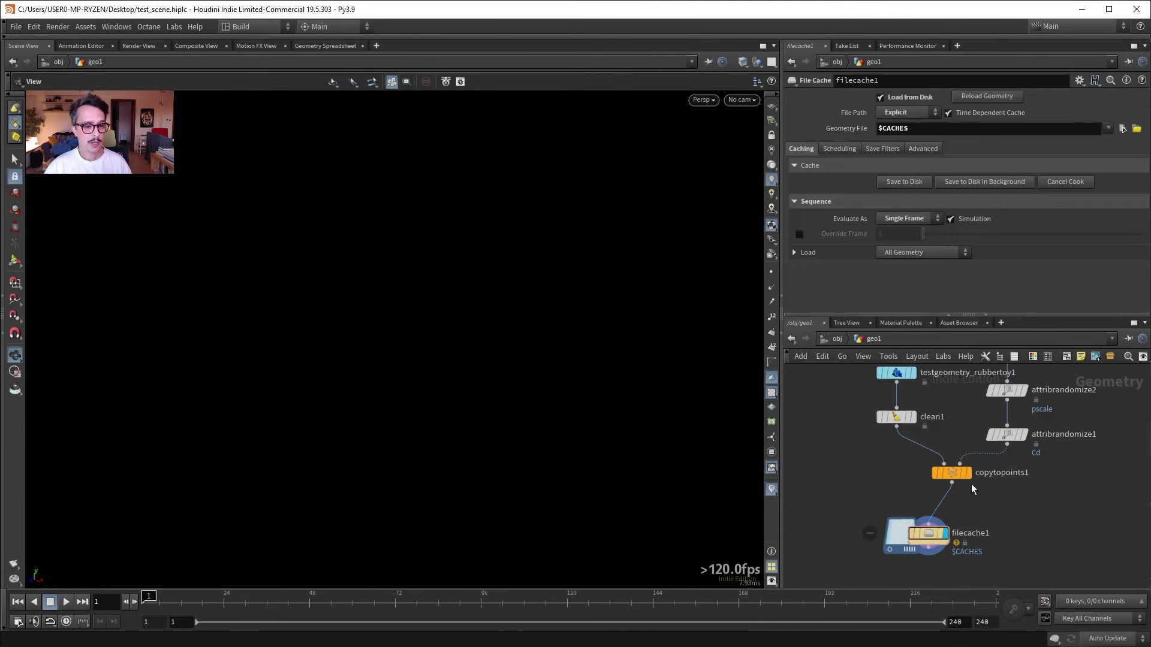
key(h)
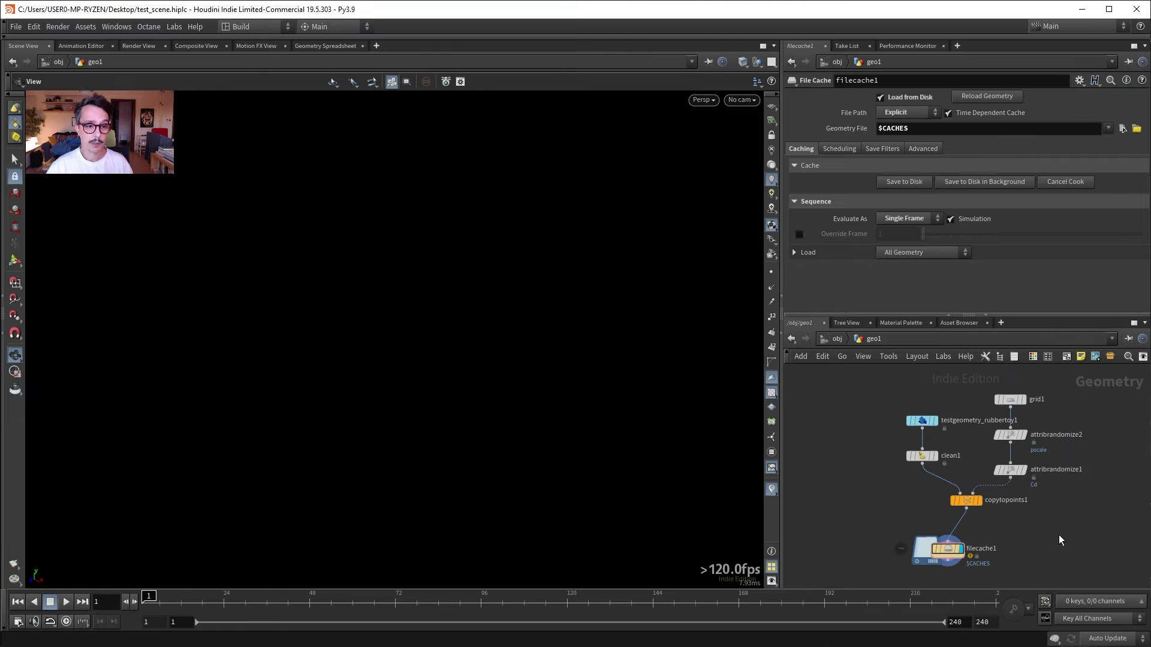
key(ctrl+o)
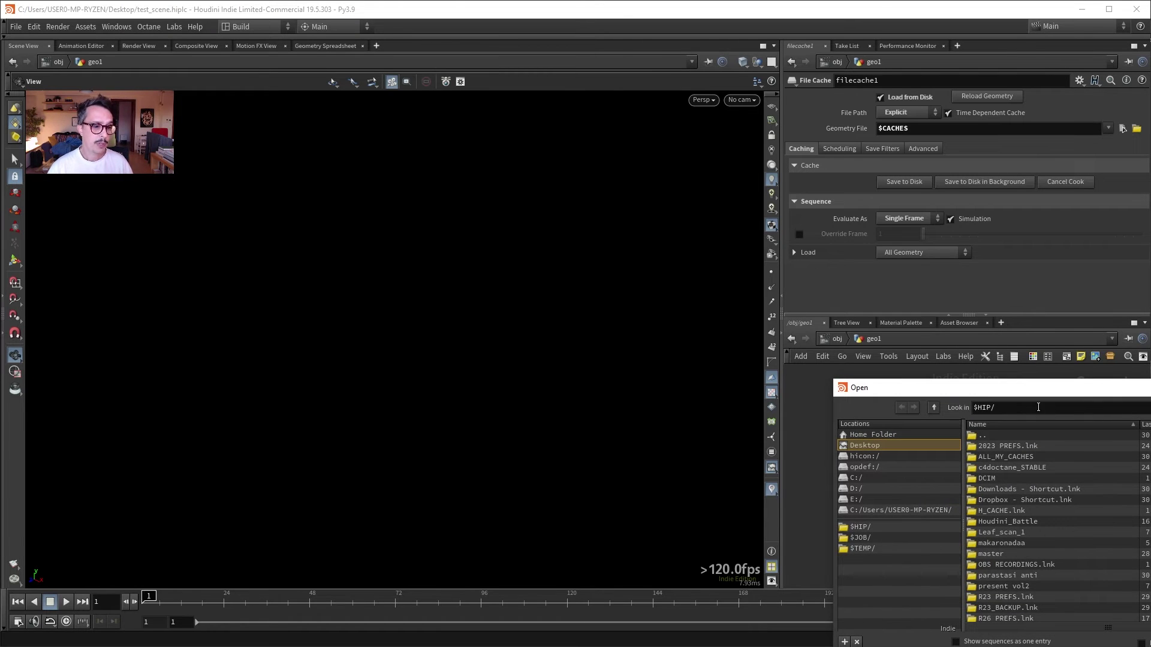
Delete the $HIP/ALL_MY_CACHES/ bookmark from the Open dialog's locations and cancel the dialog.
drag(1097, 400, 544, 148)
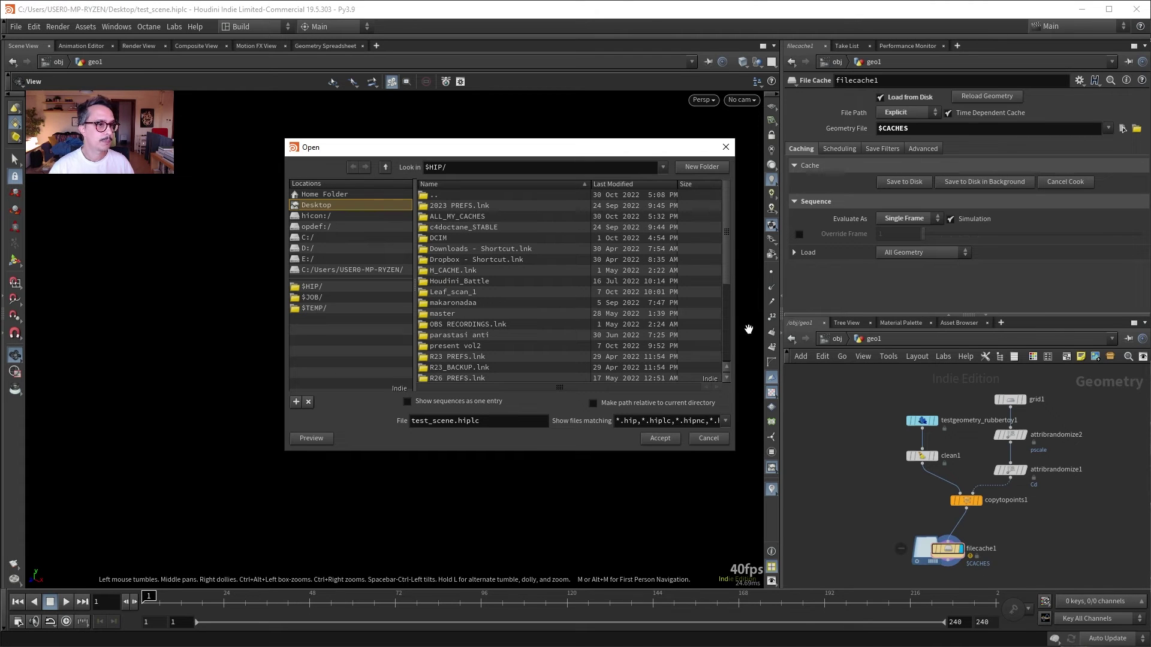
click(459, 216)
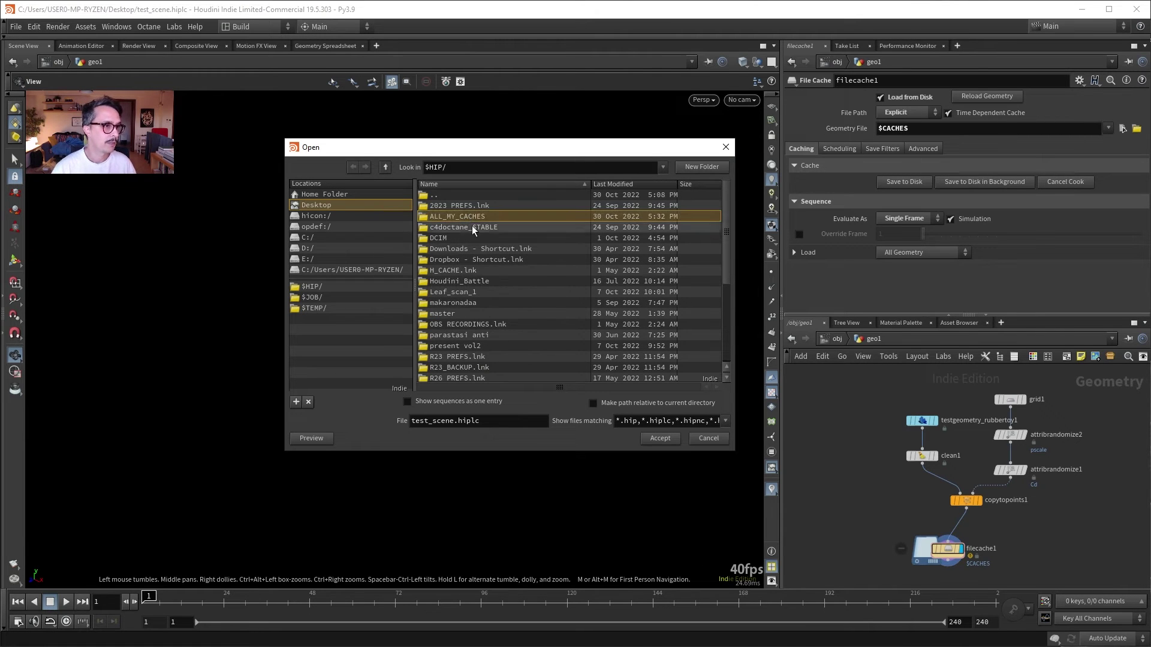
click(297, 401)
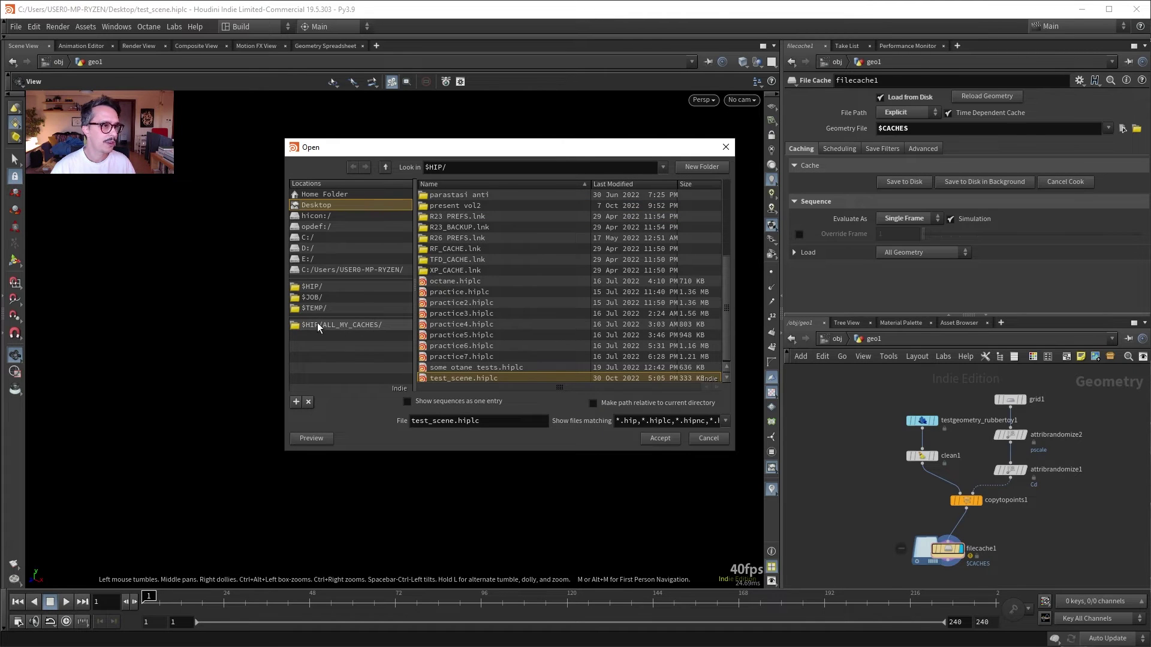
click(861, 129)
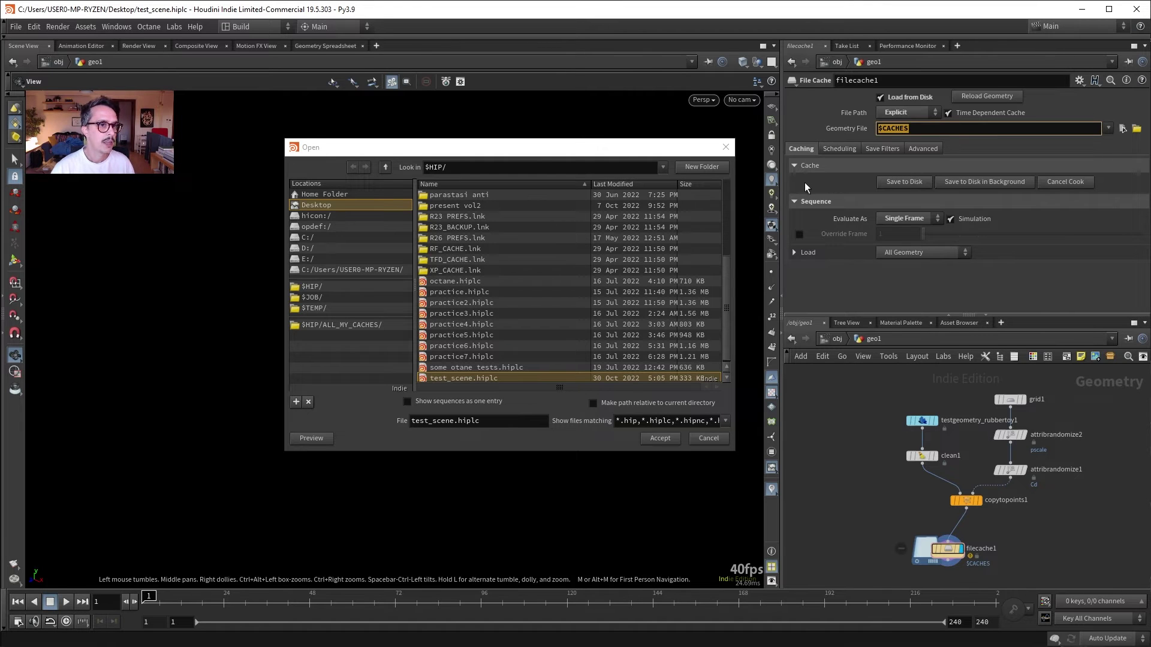
click(354, 326)
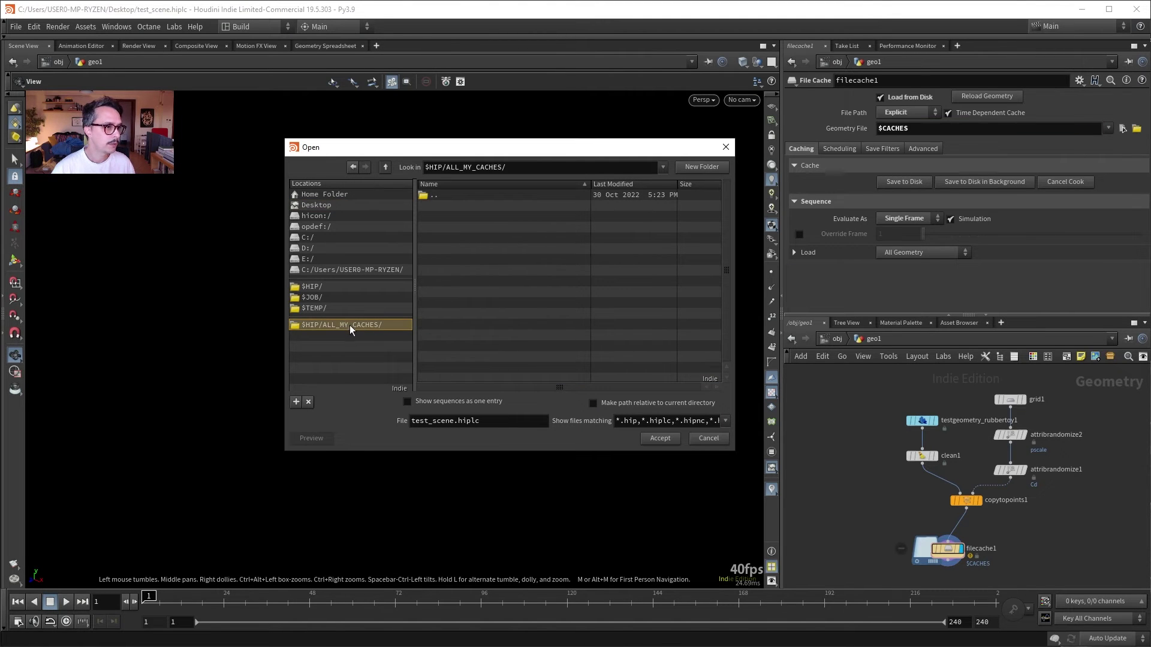
click(308, 402)
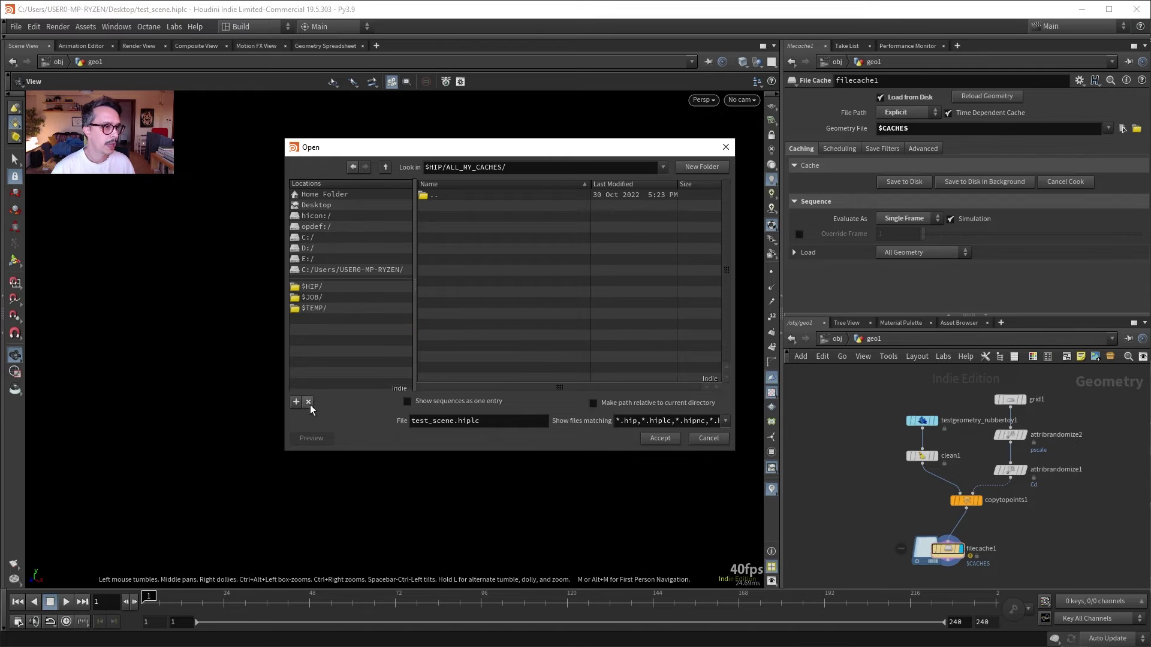
click(709, 439)
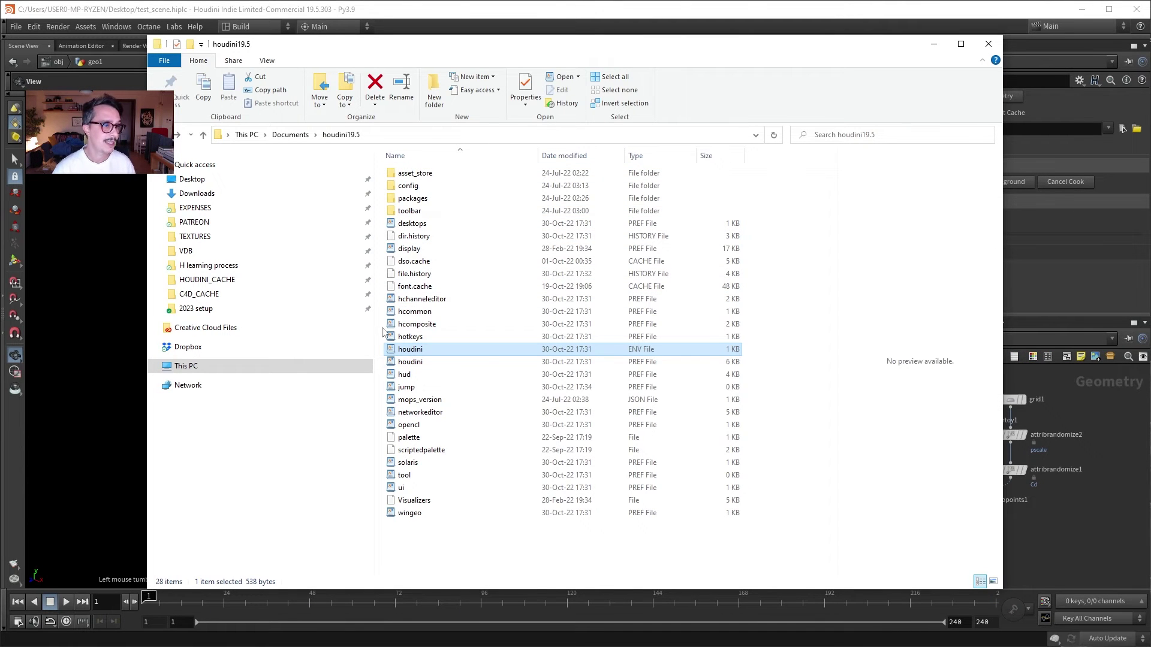
Write $CACHES/ into the jump file in WordPad and save it on closing.
double_click(433, 388)
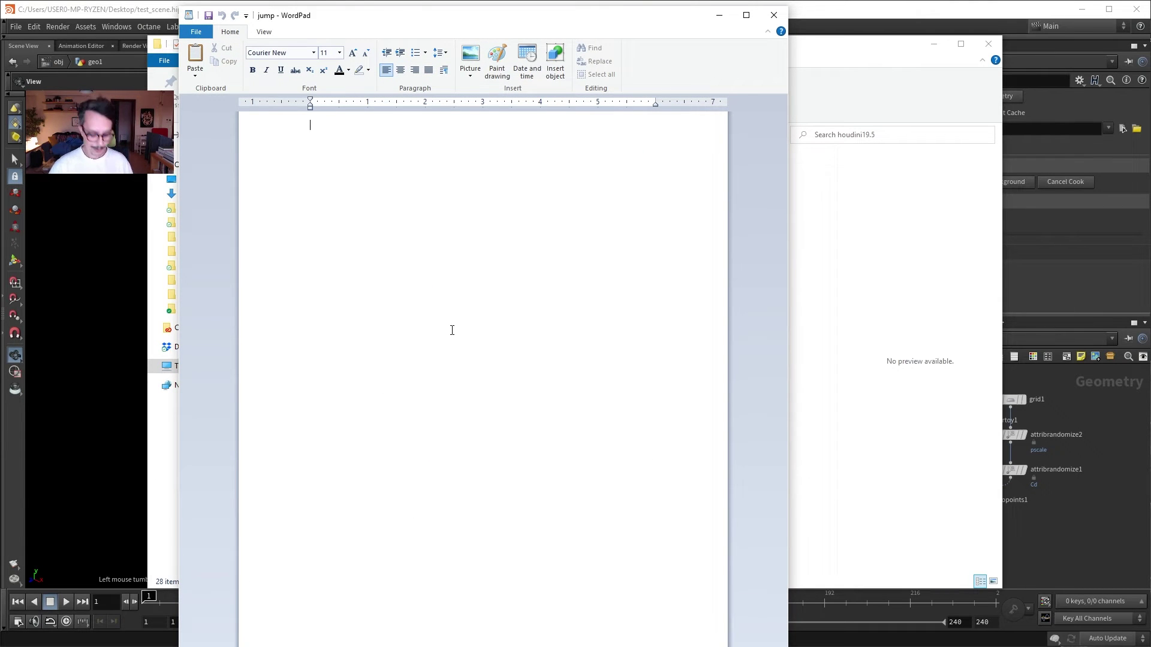
text($)
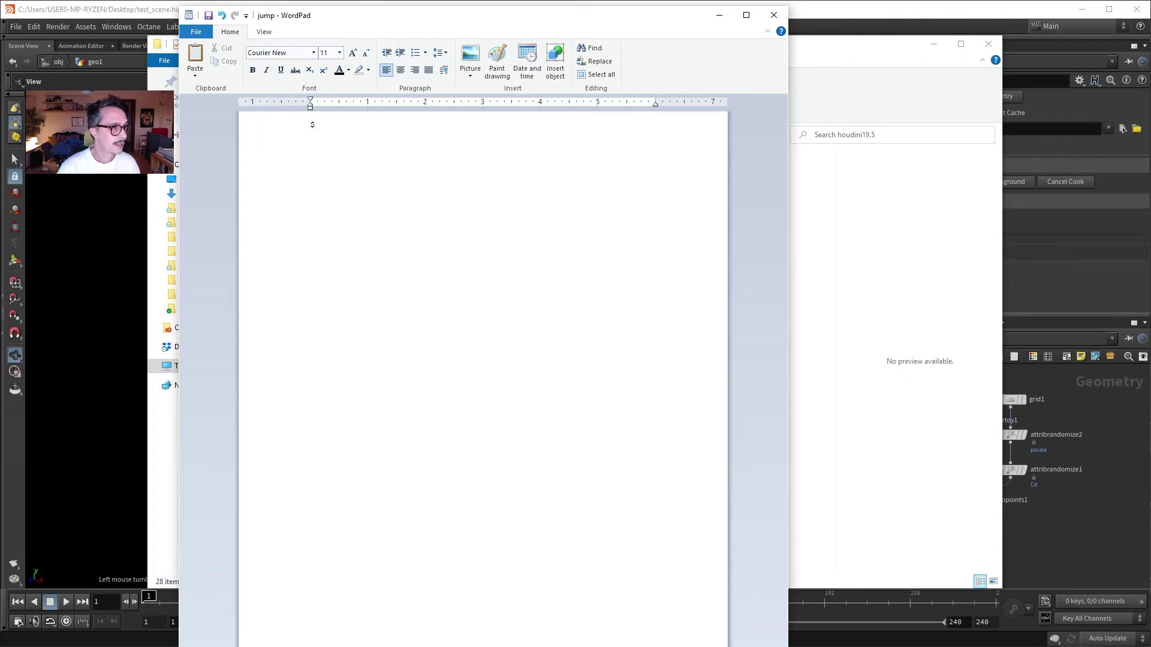
text(CACHE)
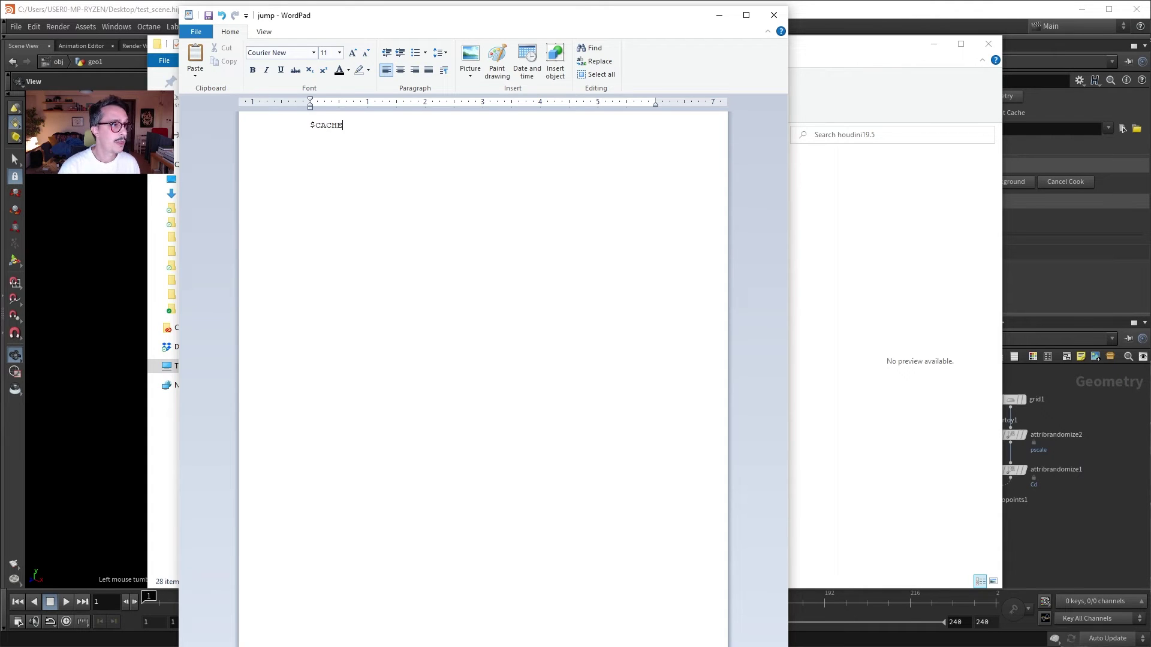
text(S/)
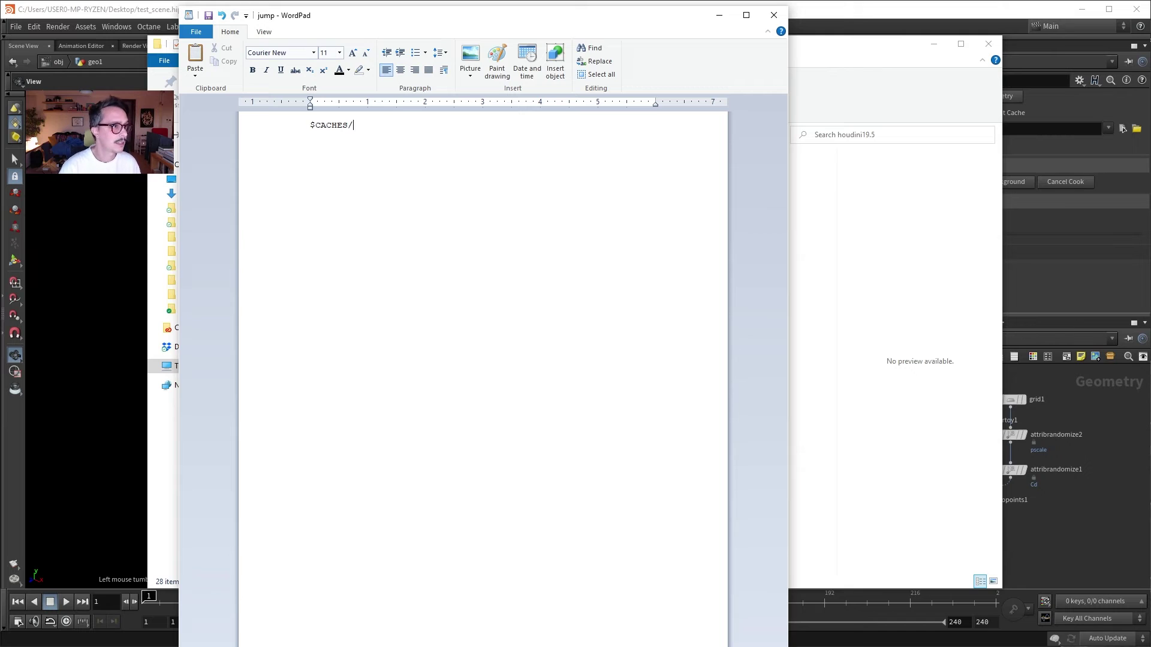
click(775, 18)
click(451, 374)
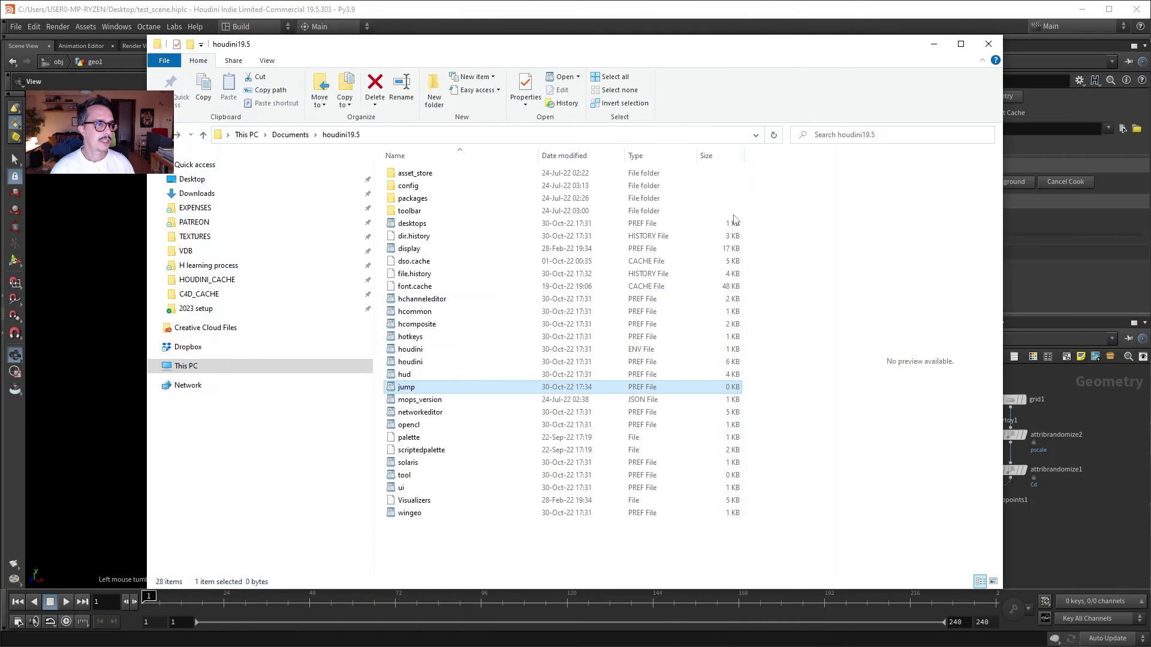
click(934, 46)
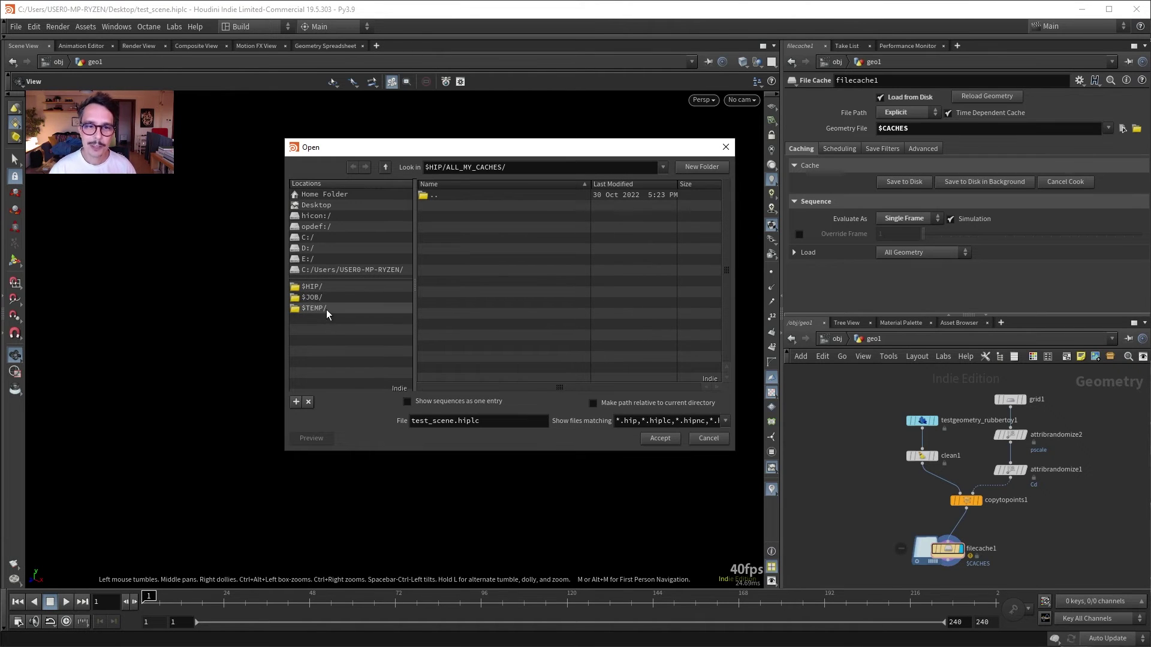
Cancel the browser, quit Houdini without saving test_scene, and hide the shelf after relaunching.
click(713, 445)
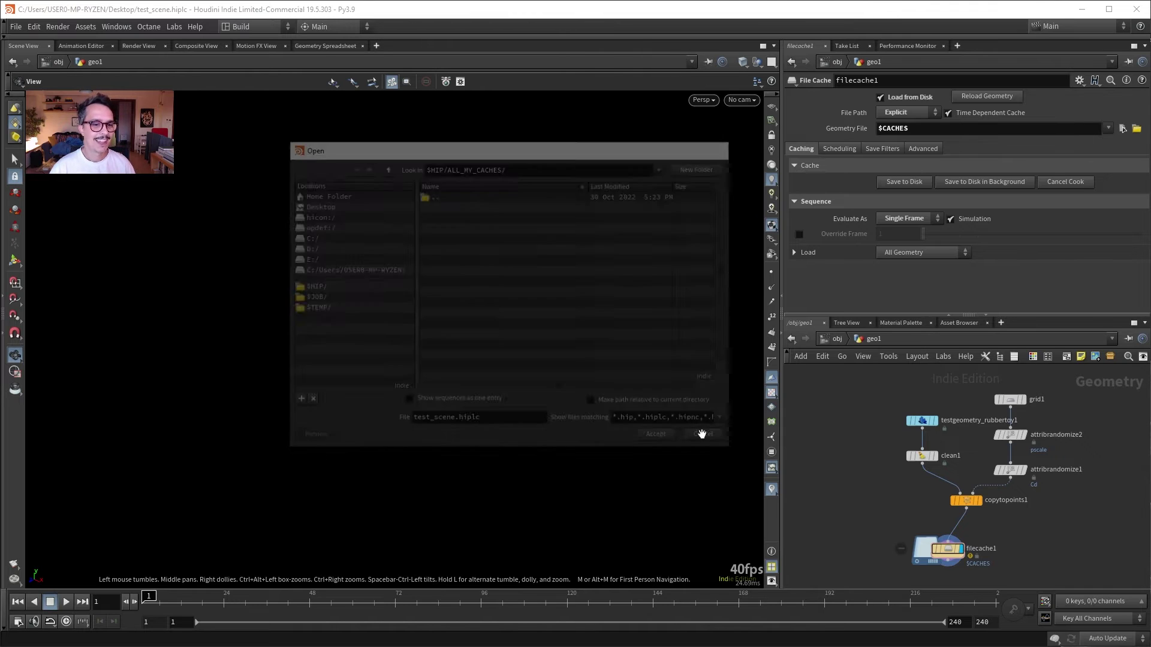
click(1137, 9)
key(Return)
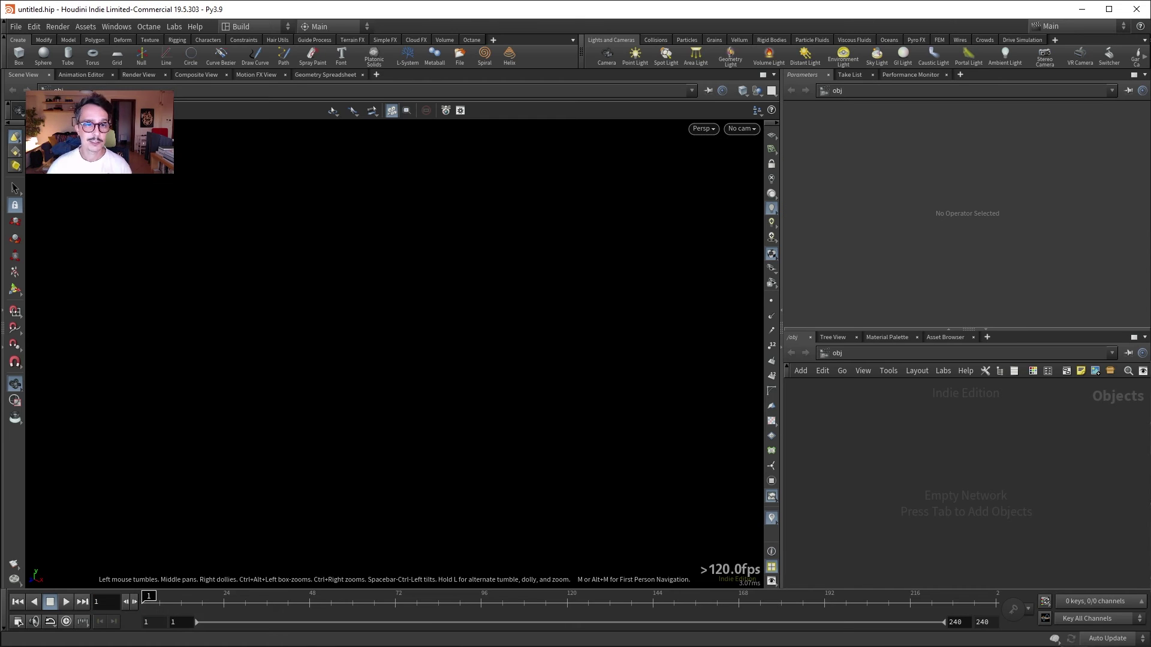
click(3, 38)
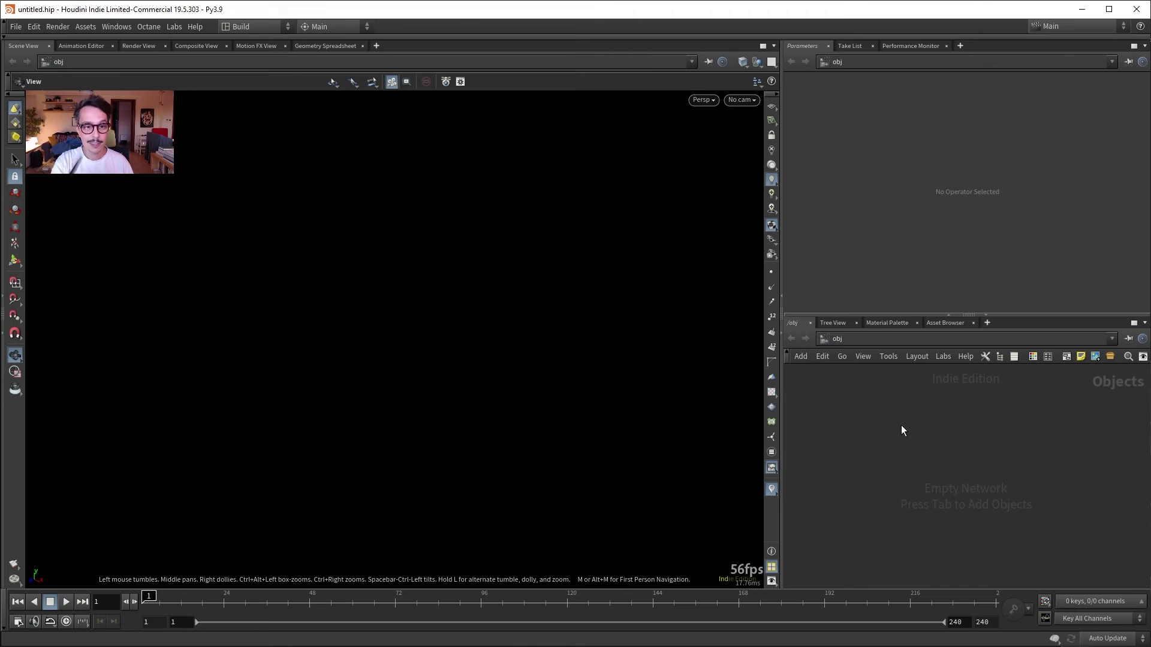
Open the file browser, centre it, and go to the new $CACHES/ location.
key(ctrl+o)
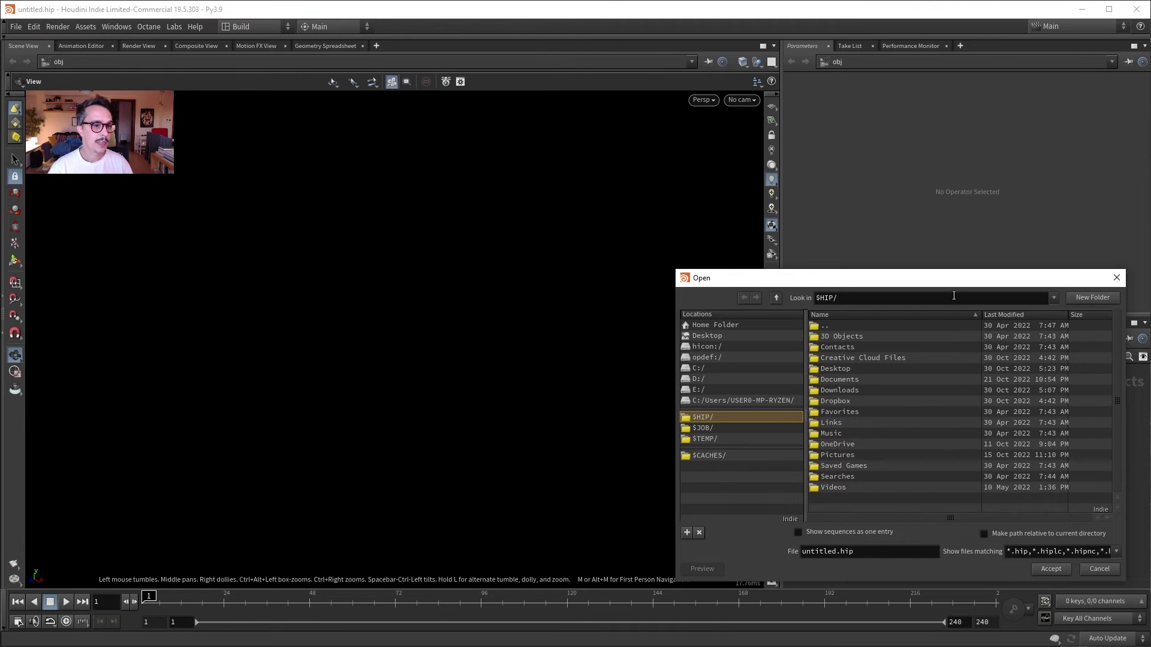
drag(959, 279, 603, 135)
click(363, 313)
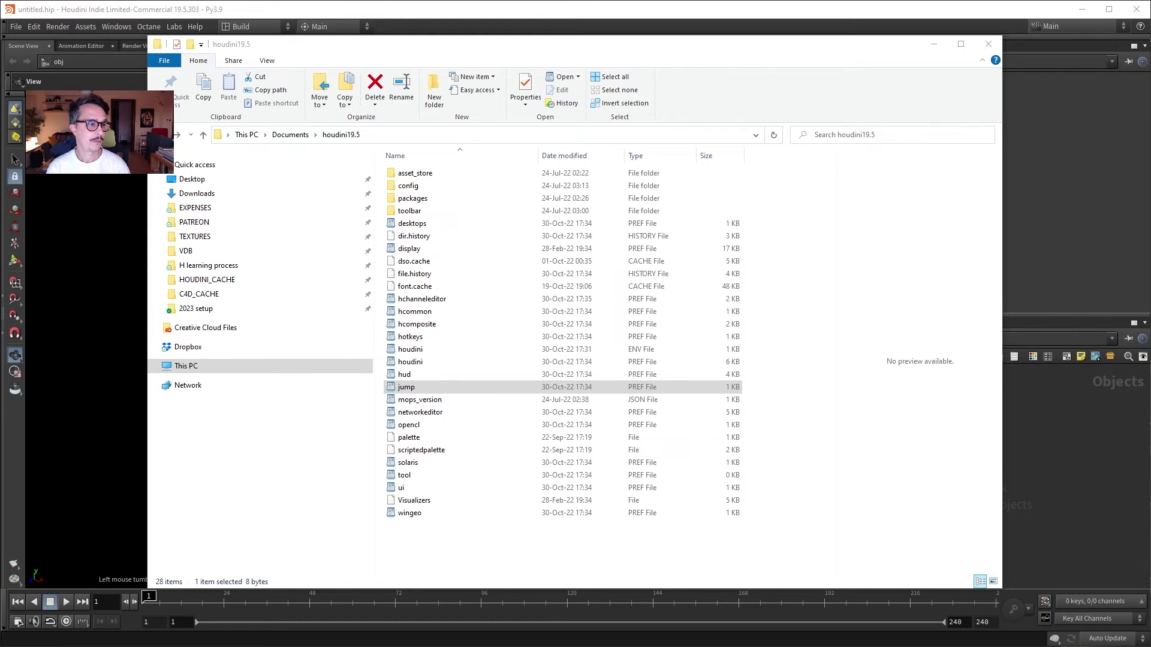
click(438, 352)
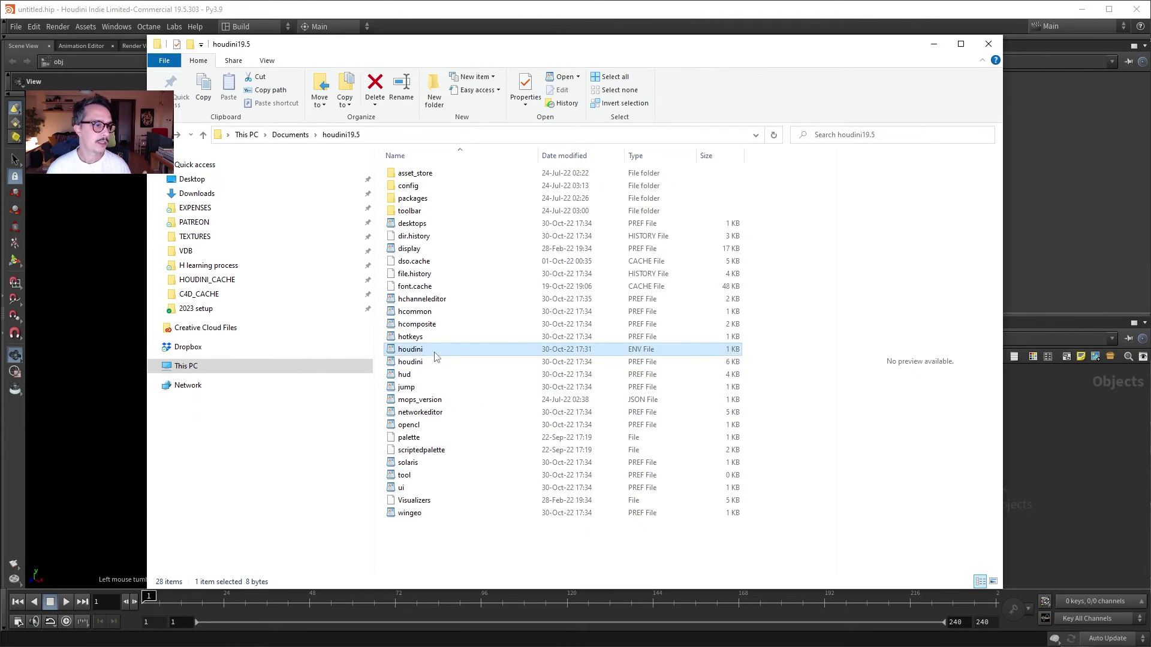
double_click(446, 352)
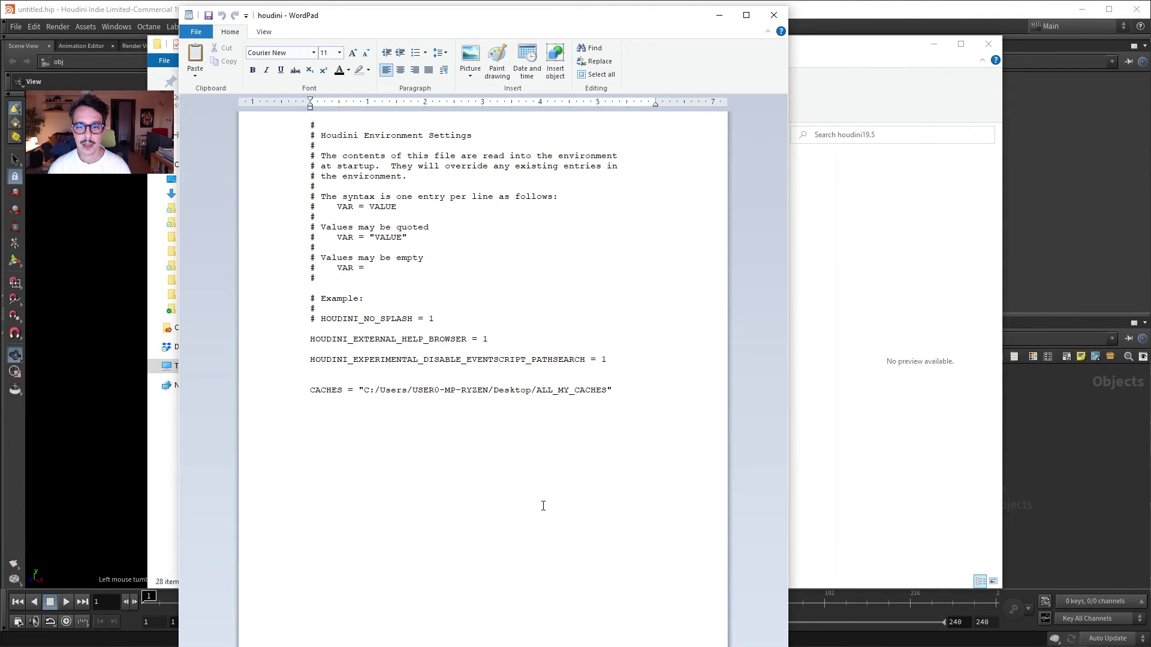
click(774, 15)
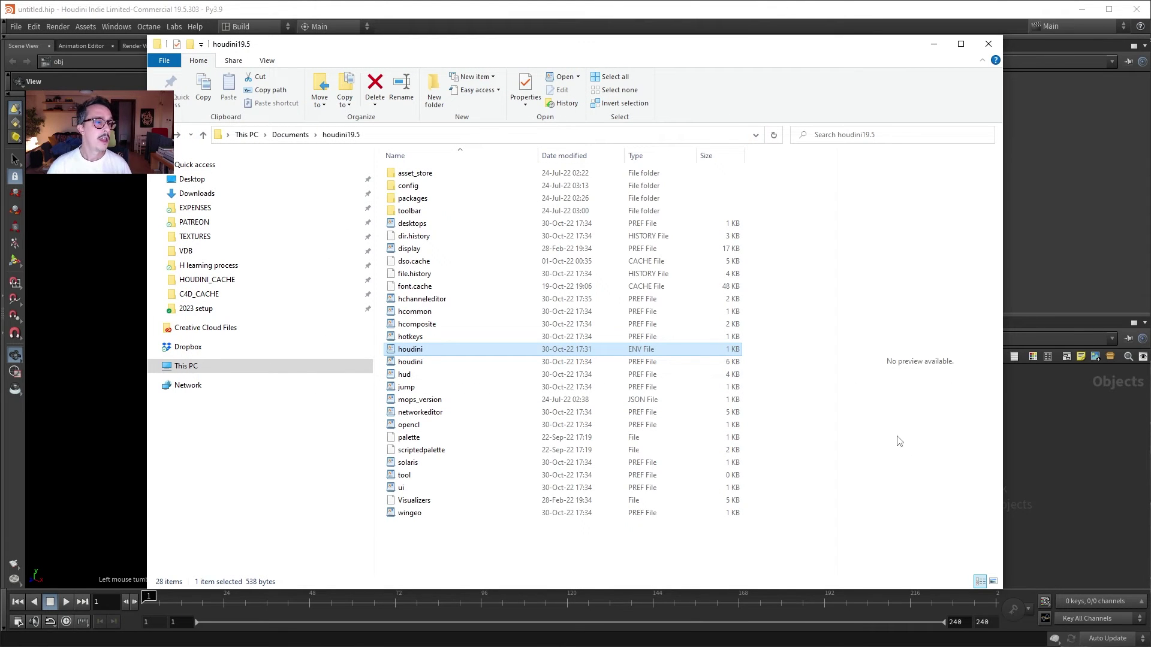
click(487, 205)
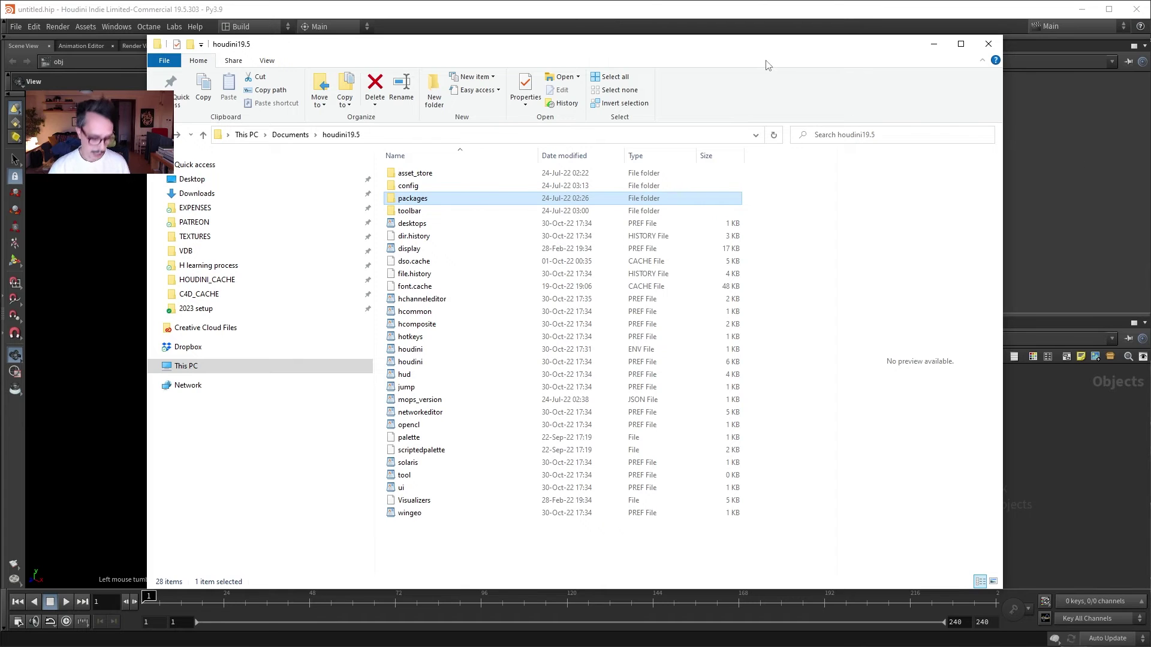
Browse in a second window to CACHES (D:) > MP_Houdini > PLUGINS > Octane.
click(203, 381)
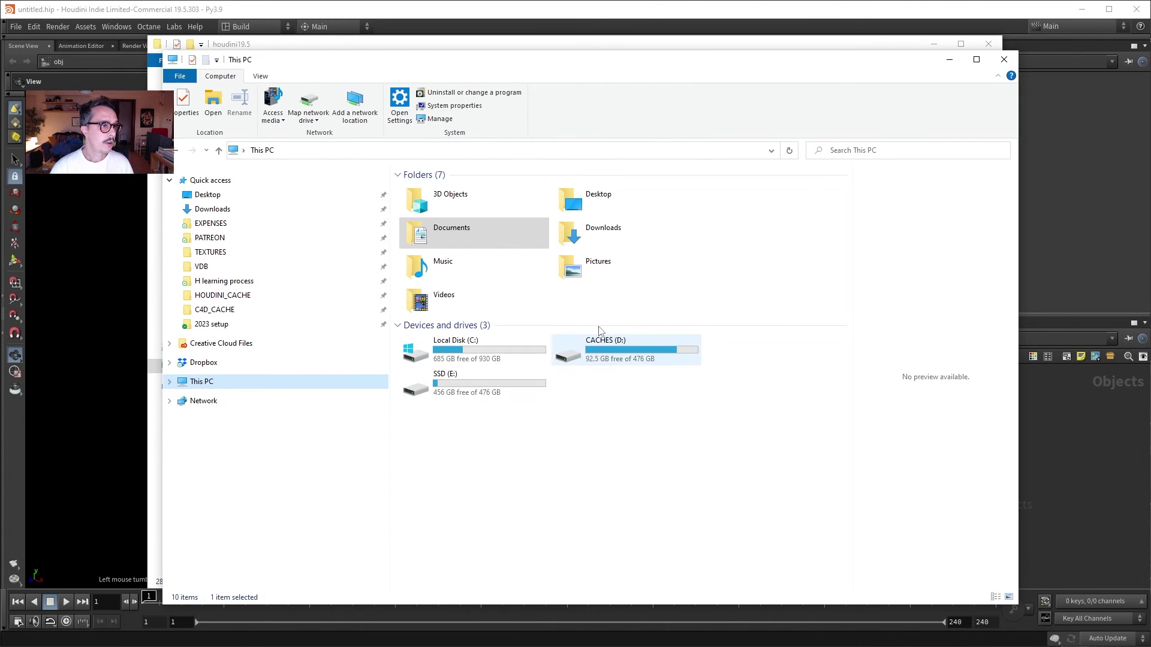
double_click(627, 361)
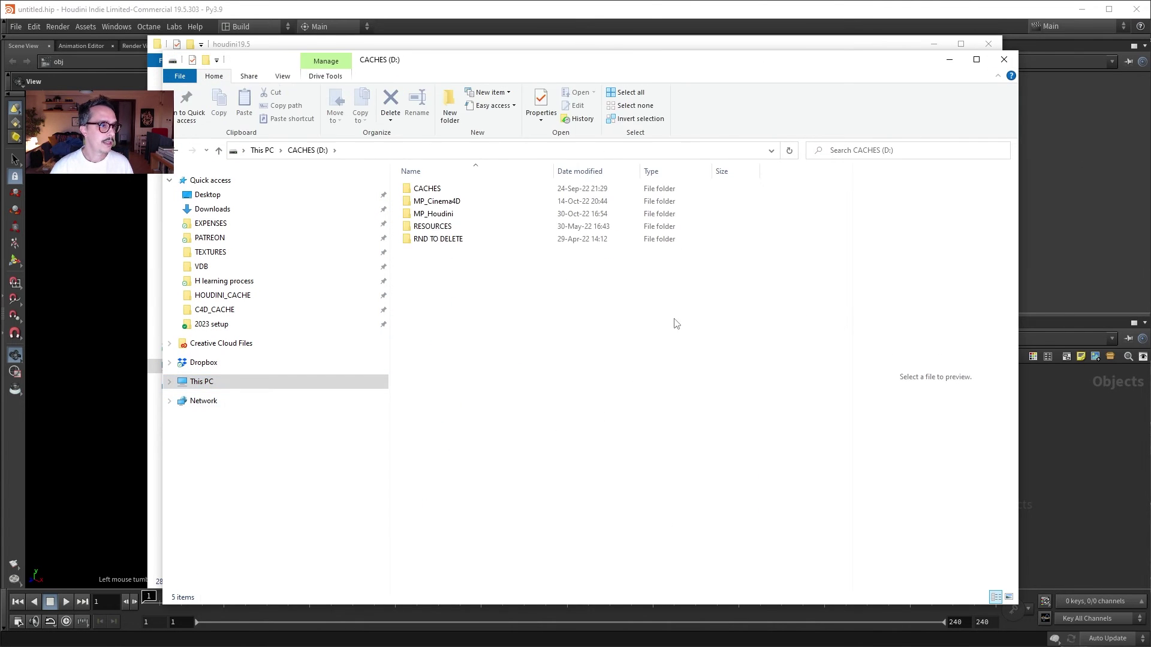
double_click(459, 215)
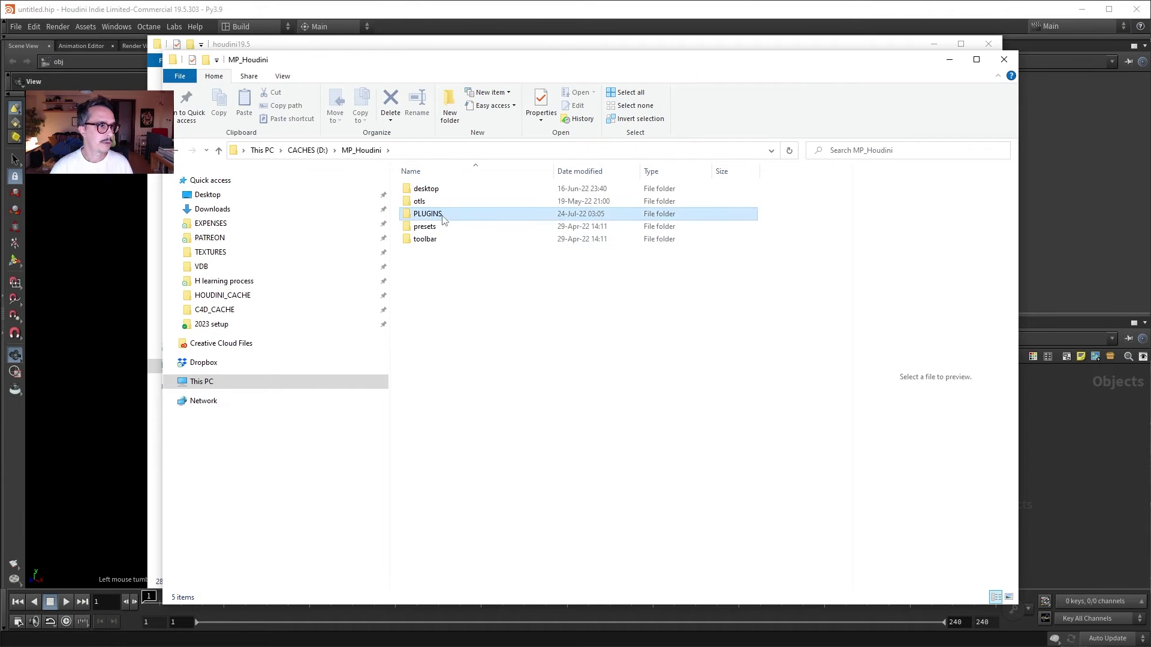
double_click(442, 216)
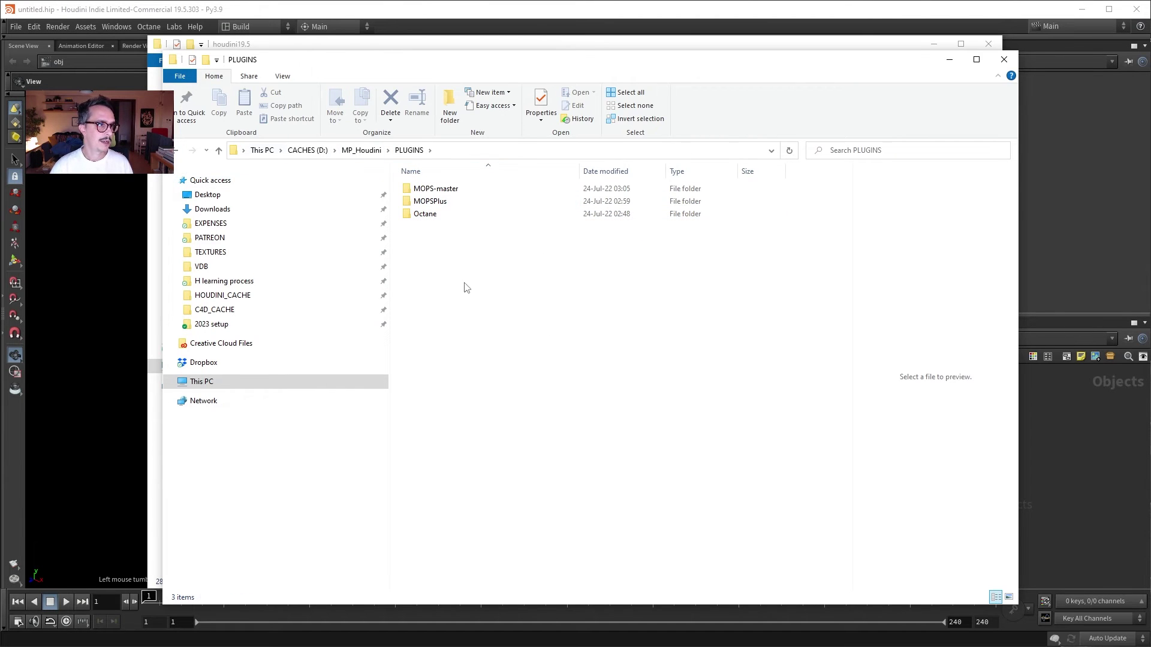
double_click(444, 217)
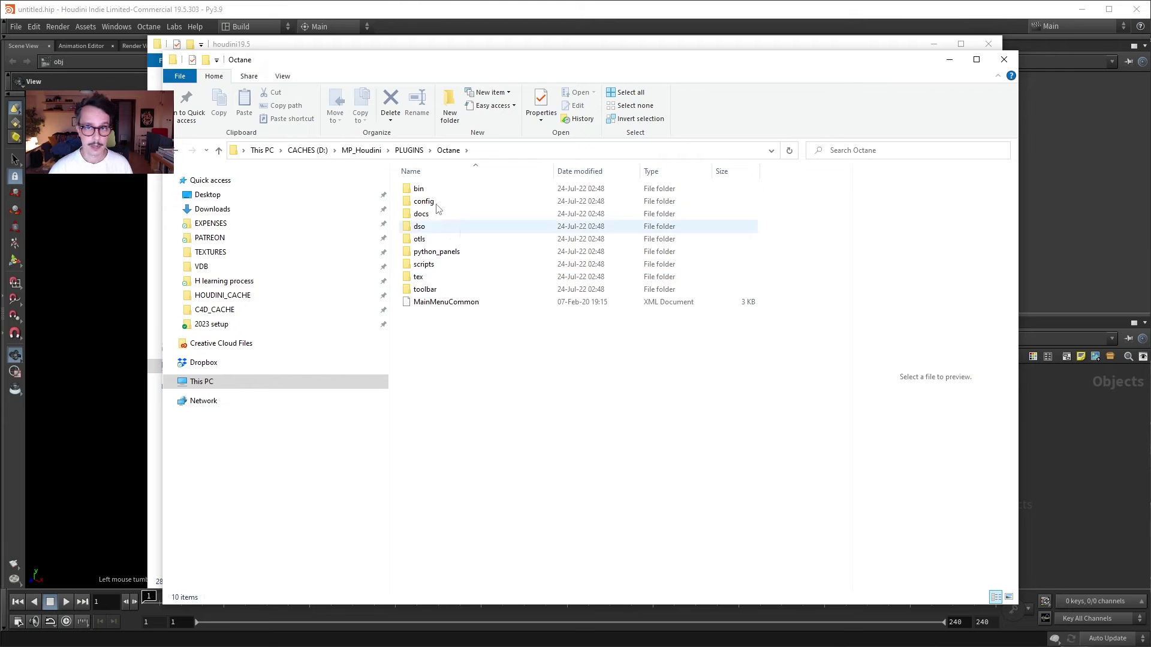
click(402, 150)
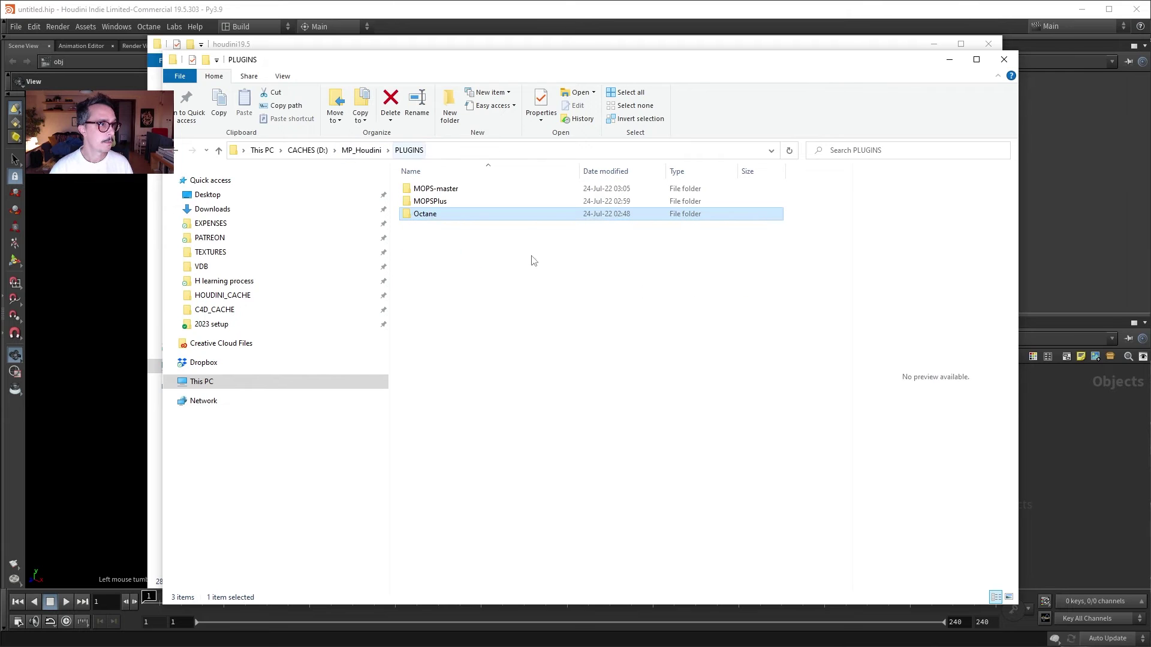
Copy the Octane folder's address from the address bar and close that window.
right_click(443, 217)
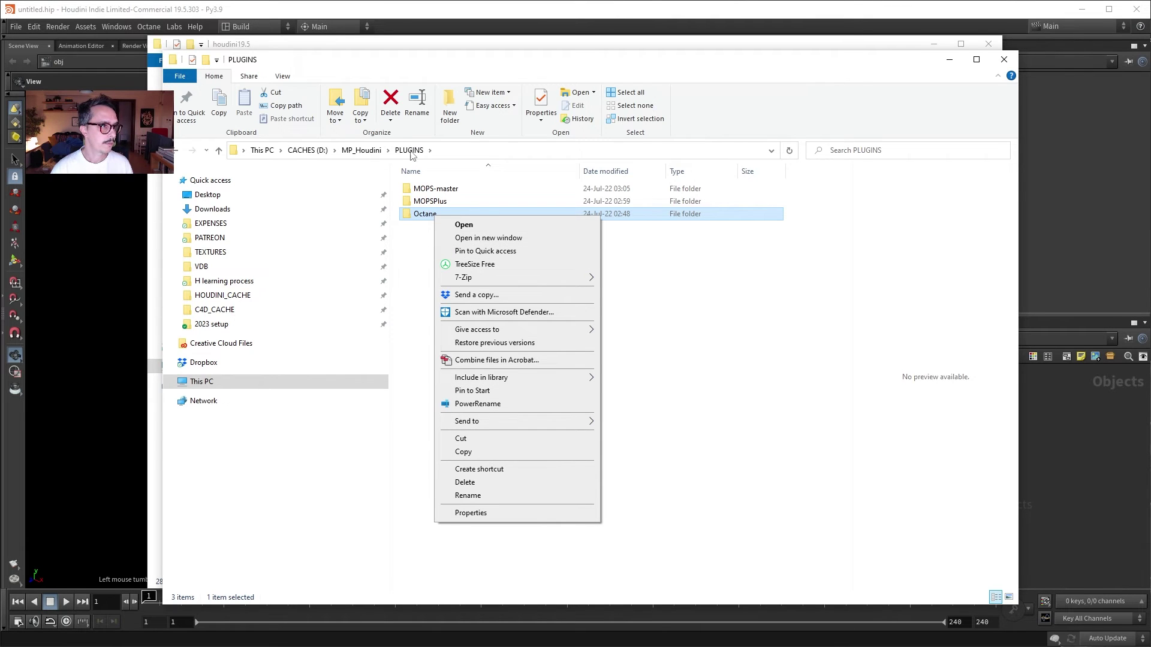
click(432, 252)
double_click(426, 213)
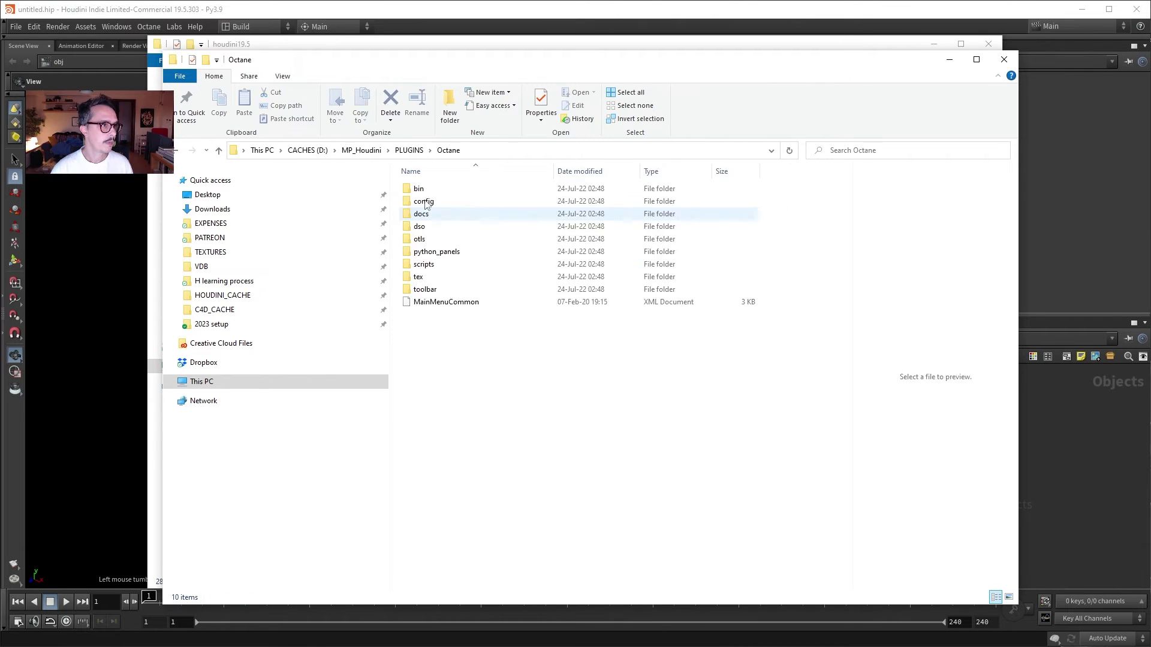
right_click(448, 150)
click(490, 156)
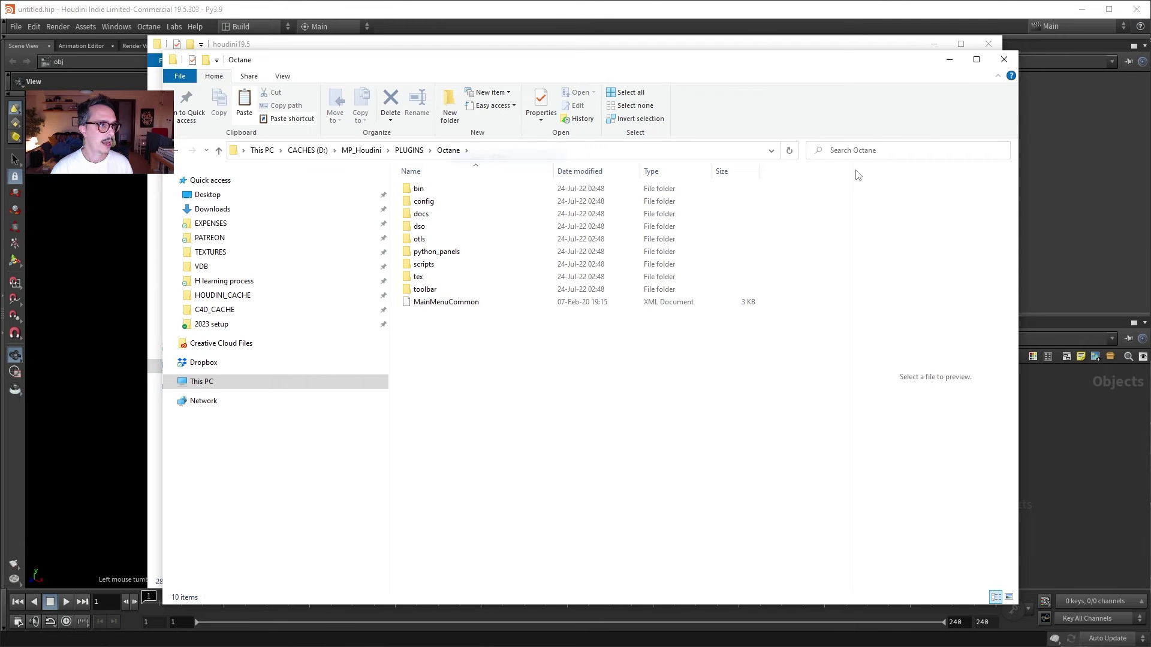
click(1004, 60)
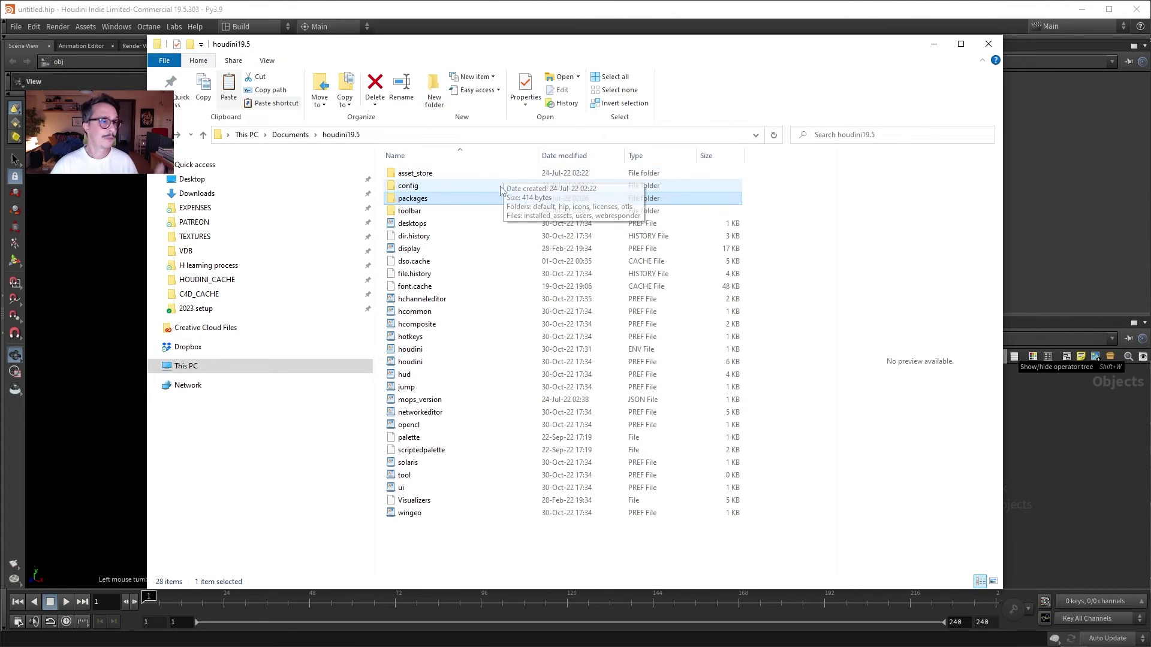
Go into houdini19.5\packages and open Octane.json in WordPad.
double_click(459, 205)
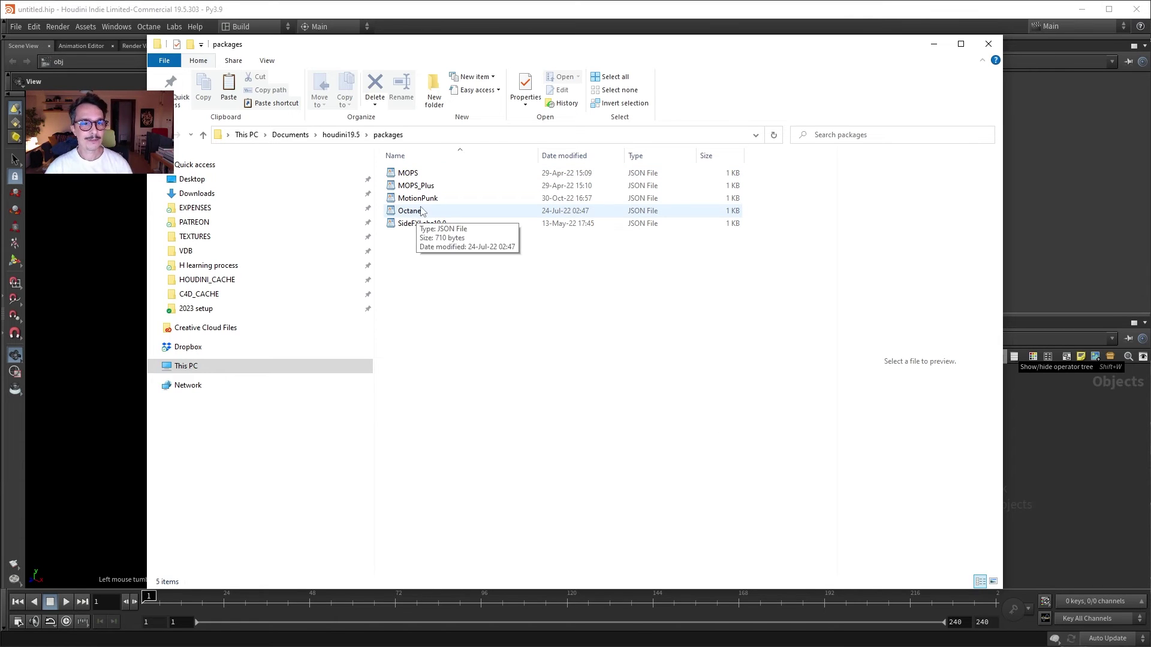
double_click(441, 212)
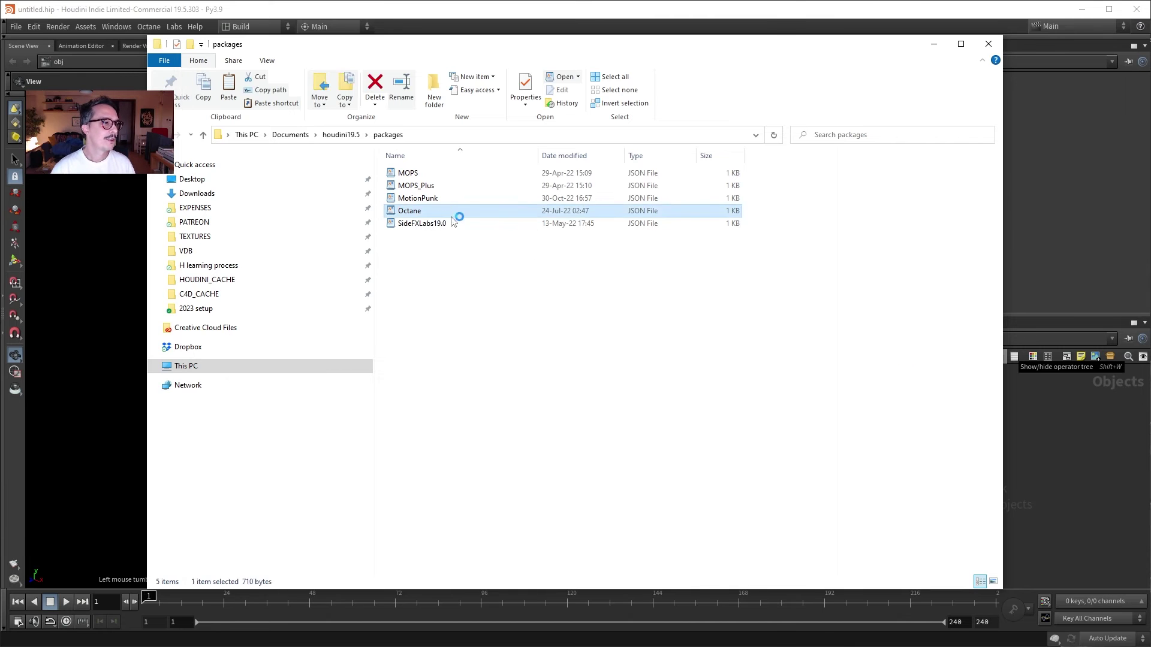
Erase the existing OCTVERSION path in Octane.json, leaving empty quotes.
drag(596, 19, 655, 27)
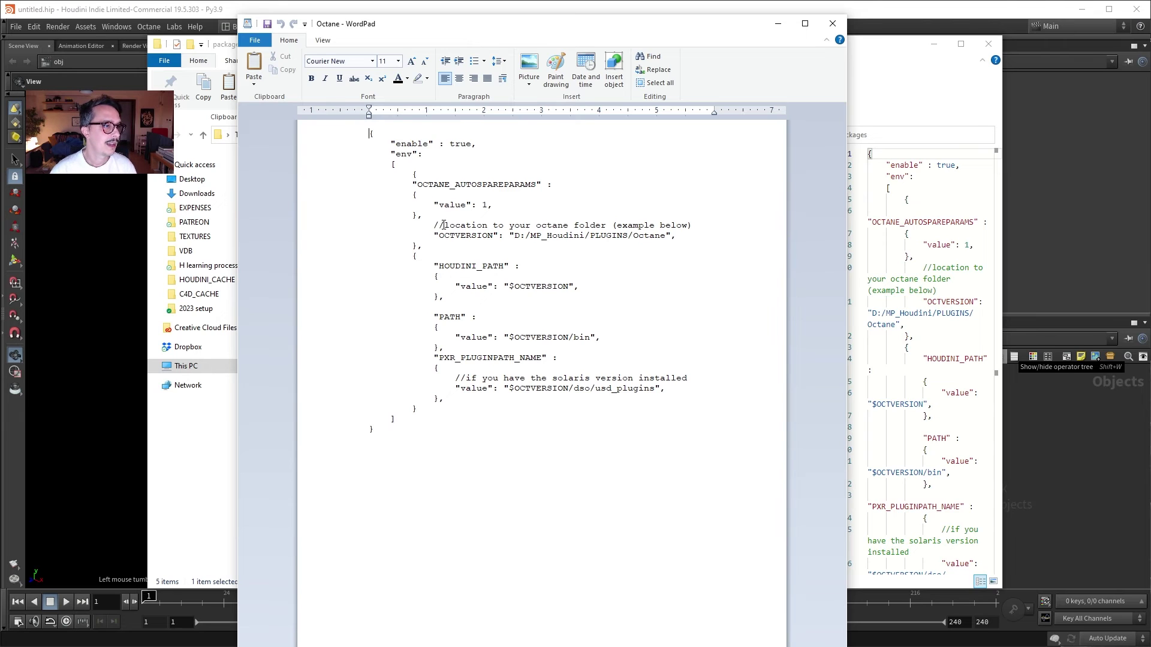
drag(432, 226, 445, 224)
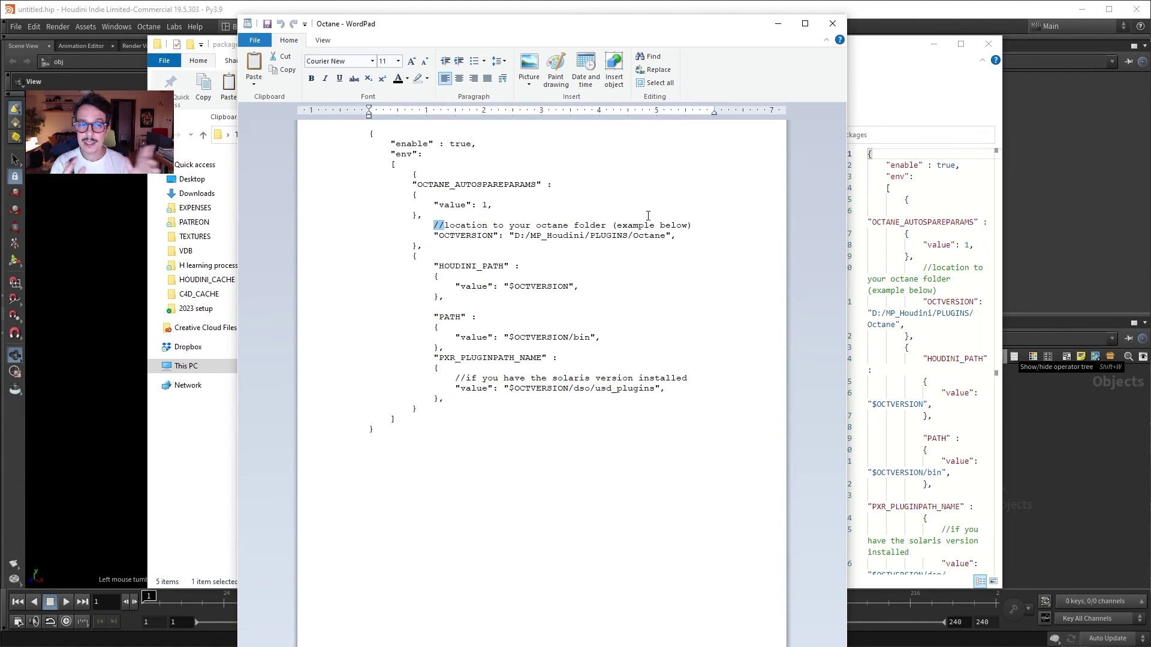
click(571, 248)
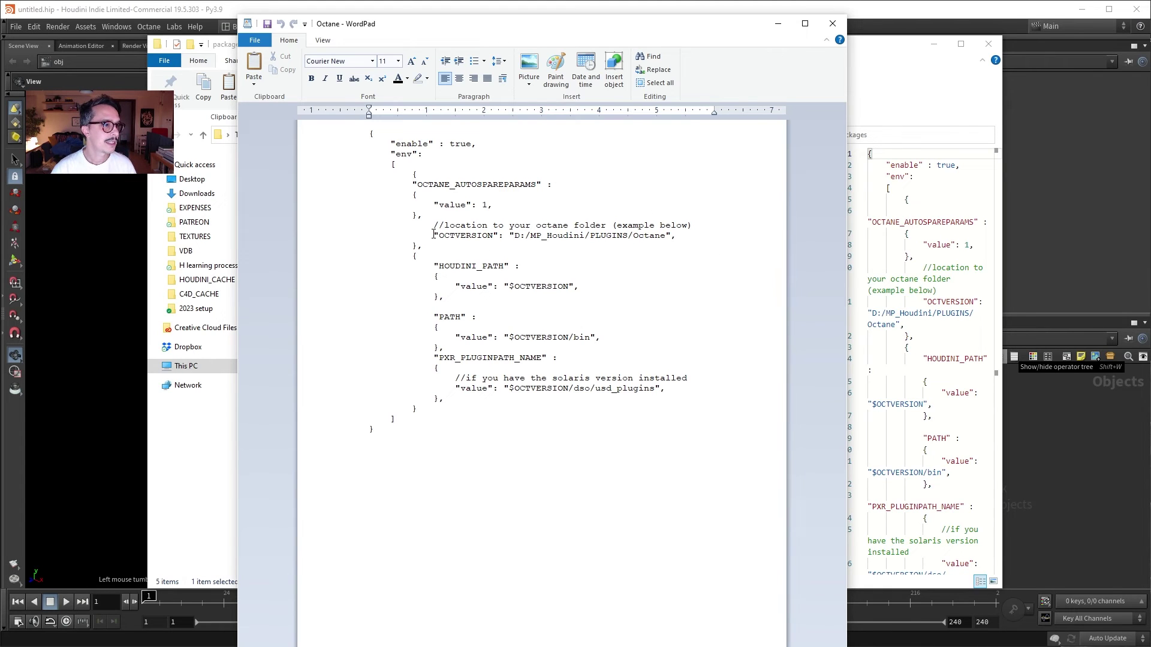
drag(434, 234, 510, 236)
click(643, 250)
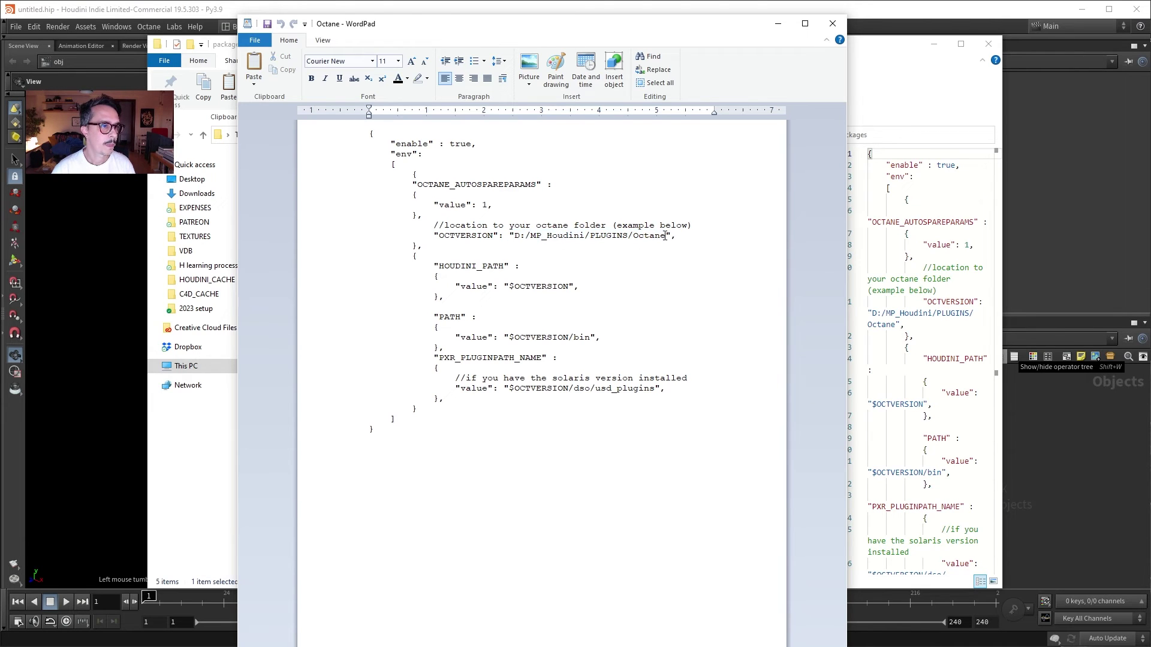
mouse_move(665, 235)
mouse_down()
mouse_move(510, 235)
mouse_move(664, 236)
mouse_up()
click(530, 236)
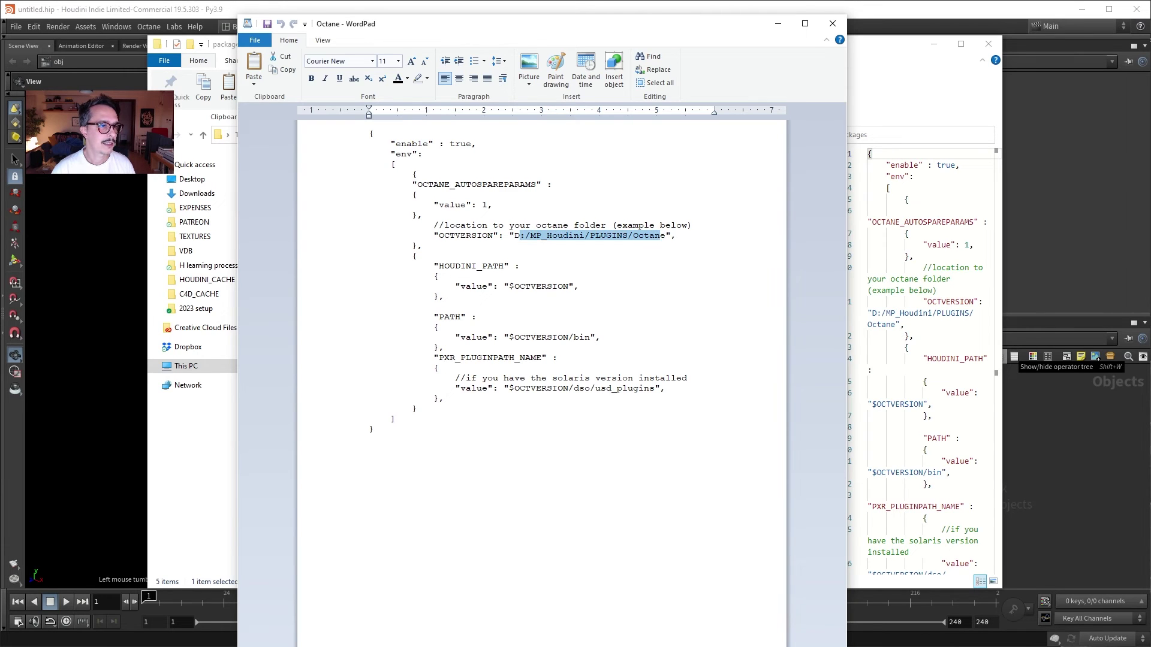
key(BackSpace)
key(BackSpace)
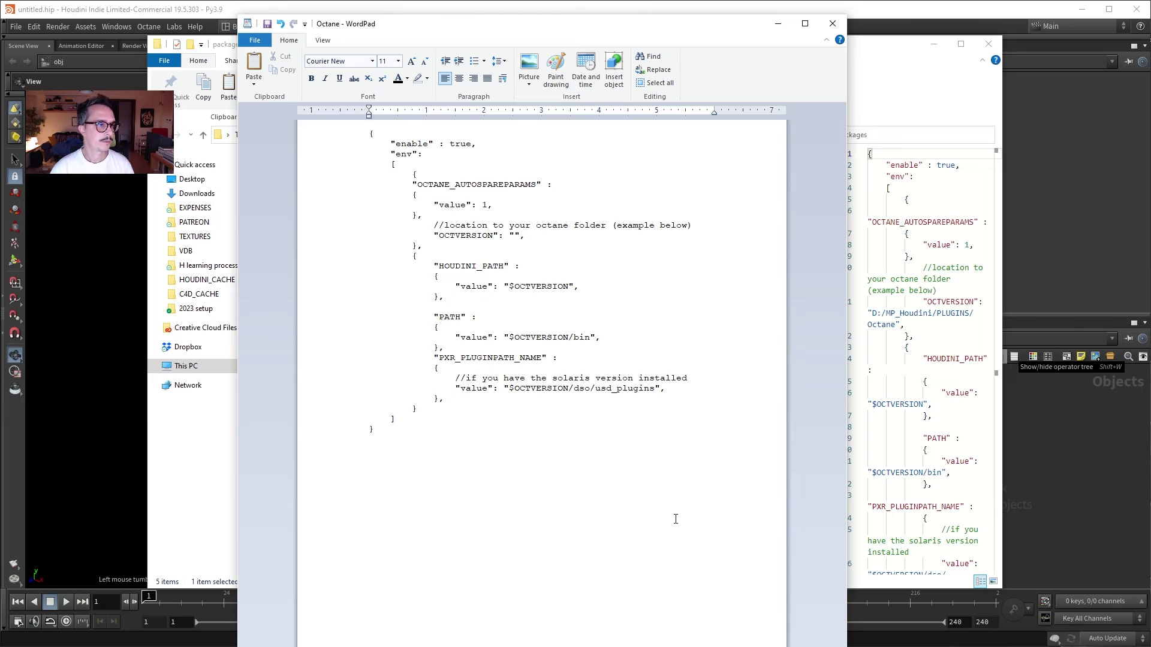
Paste the path as D:/MP_Houdini/PLUGINS/Octane with forward slashes, then close without saving.
key(ctrl+End)
key(ctrl+v)
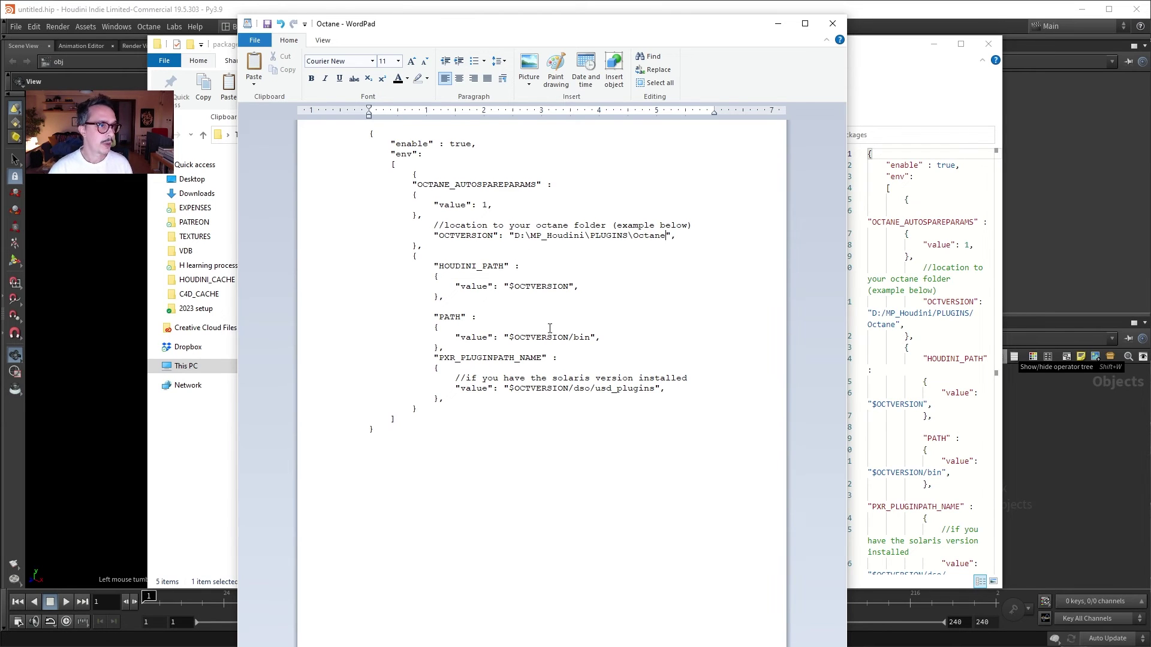
key(Left)
key(Left)
key(BackSpace)
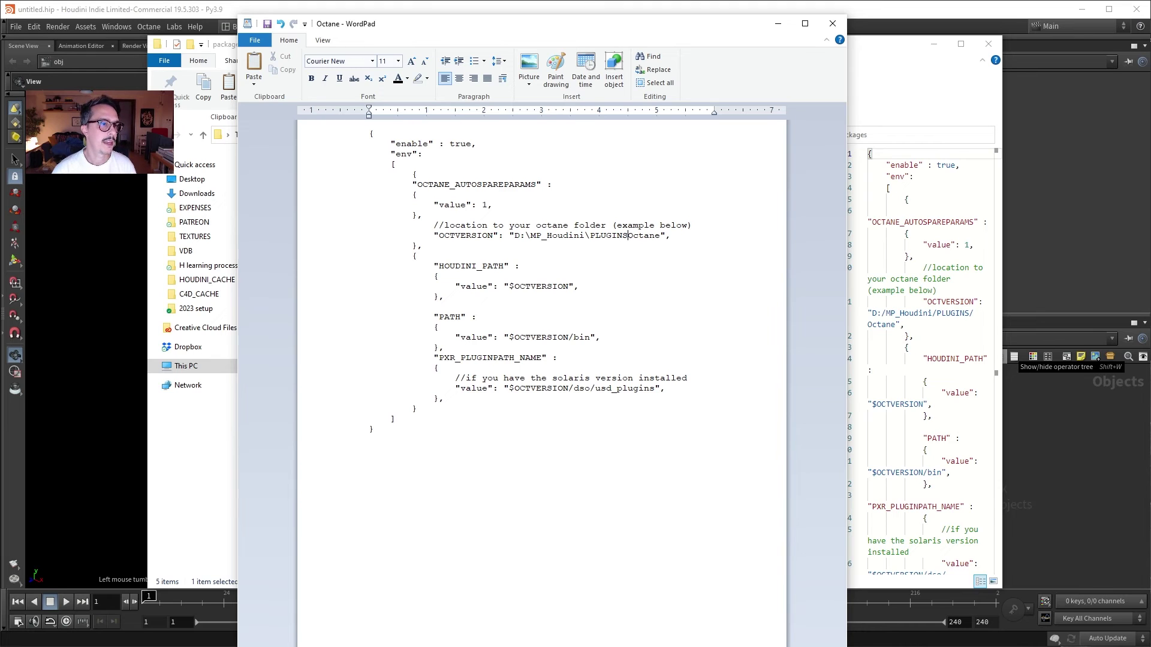
text(/)
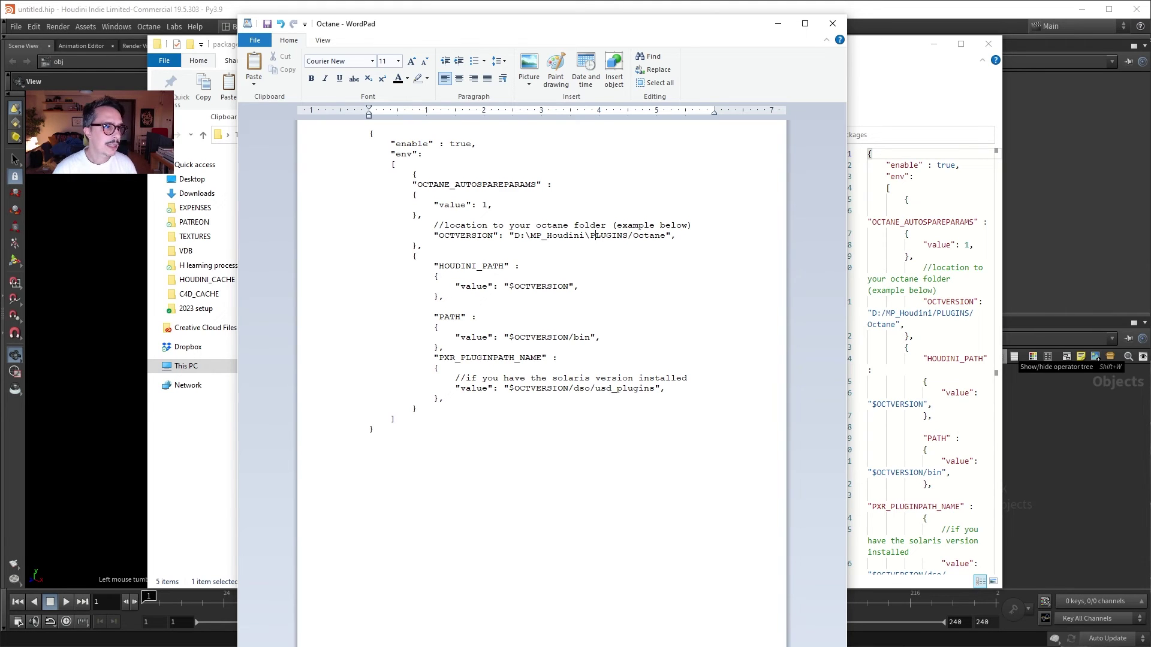
key(BackSpace)
text(/)
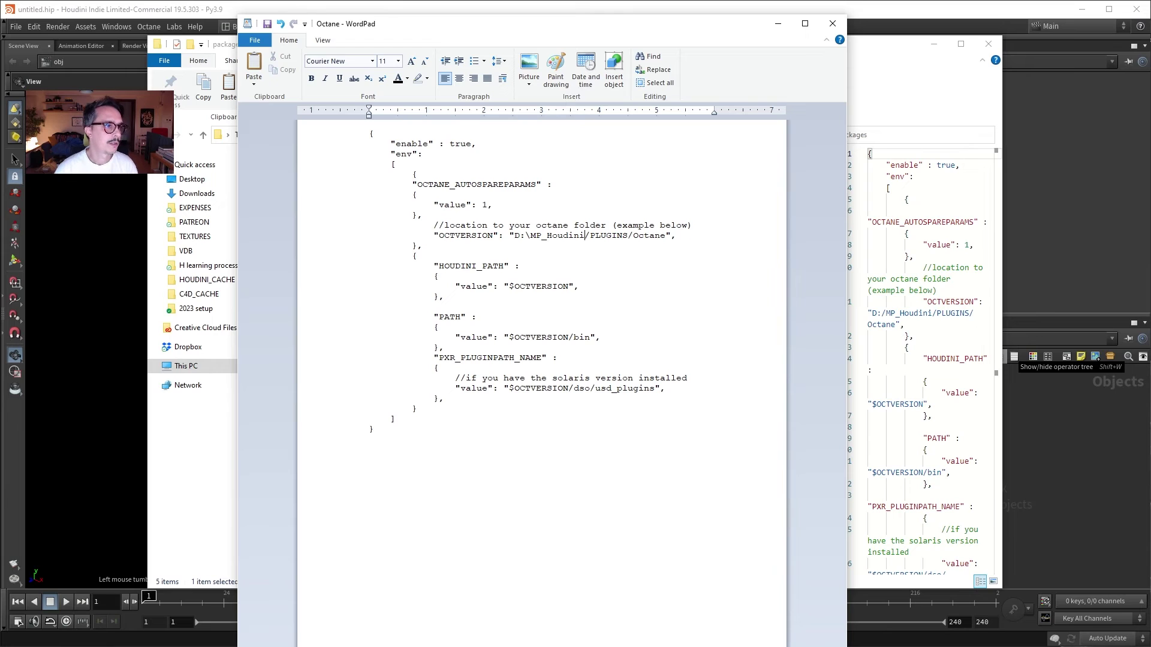
key(Delete)
text(/)
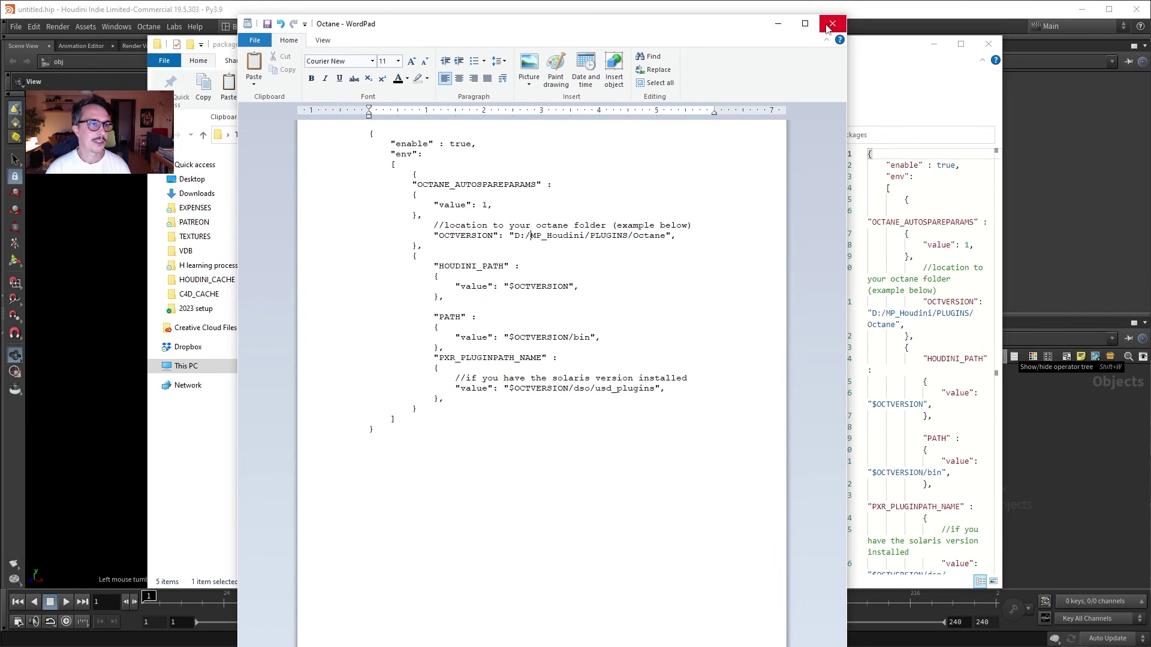
click(832, 23)
click(571, 385)
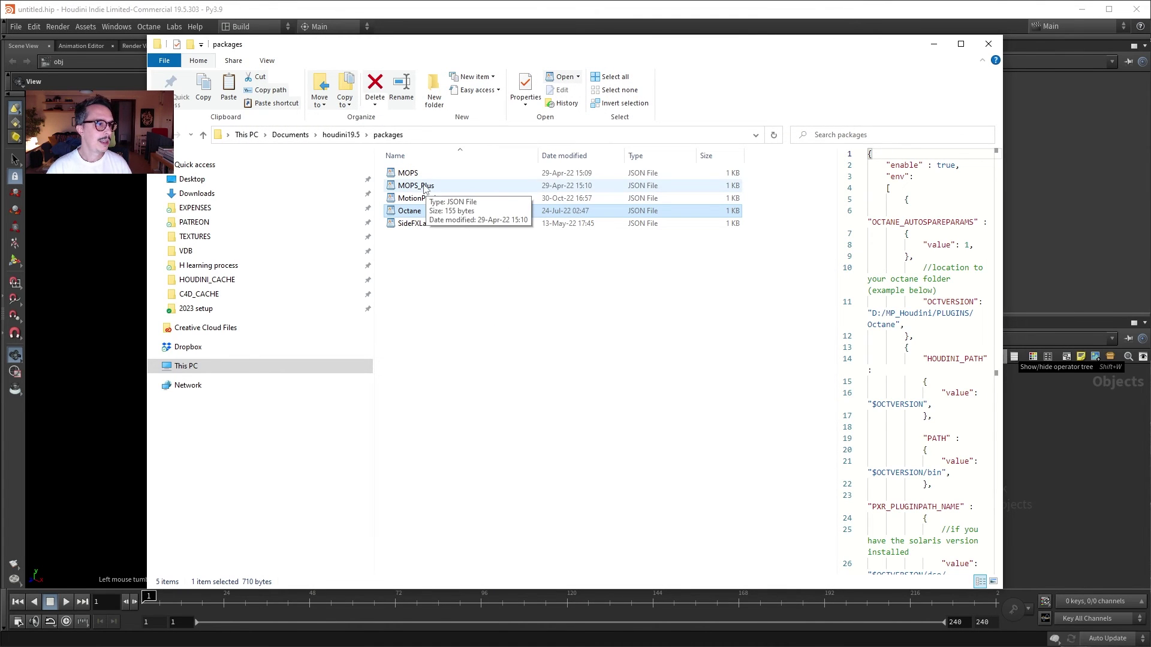
click(420, 173)
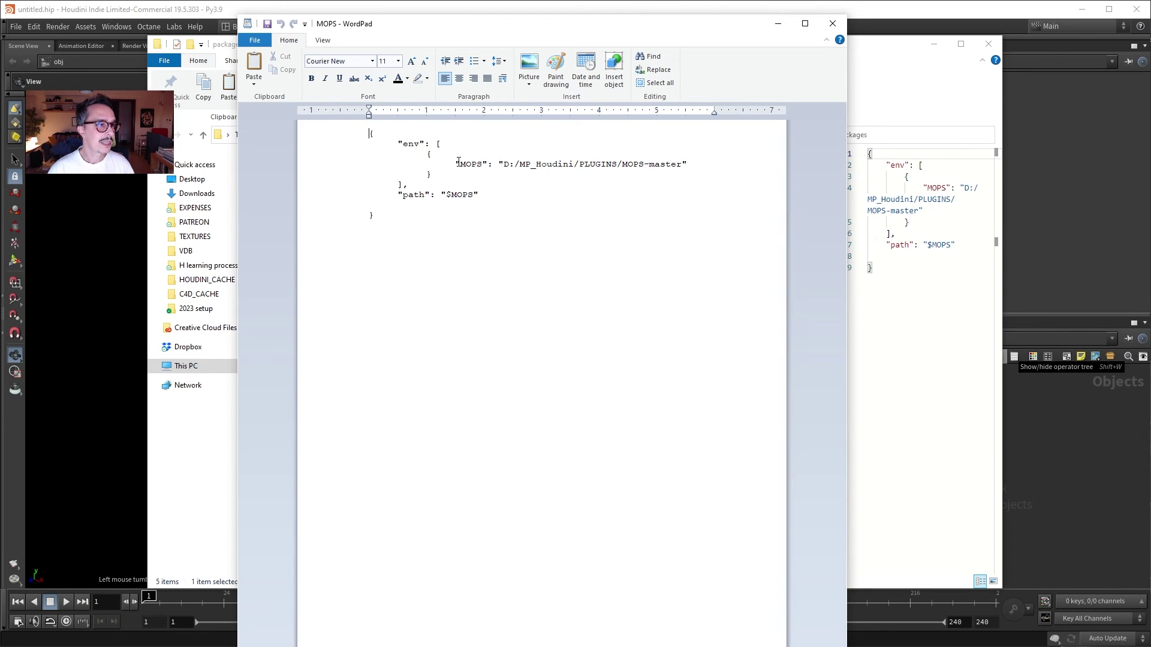
drag(455, 164, 498, 164)
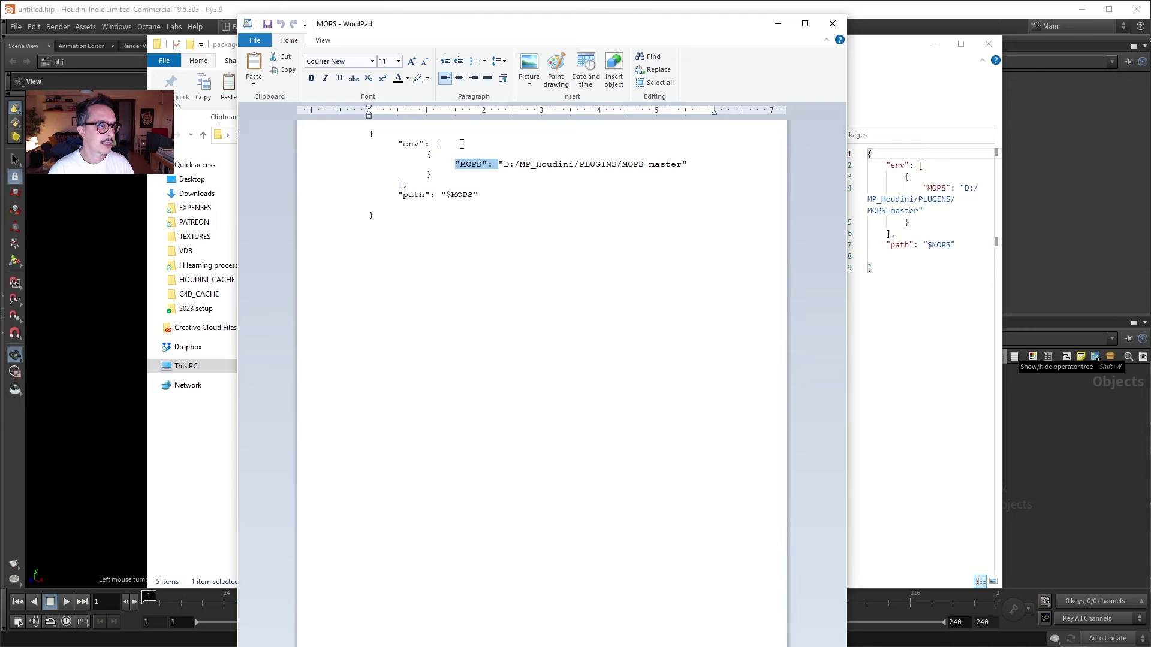
click(503, 164)
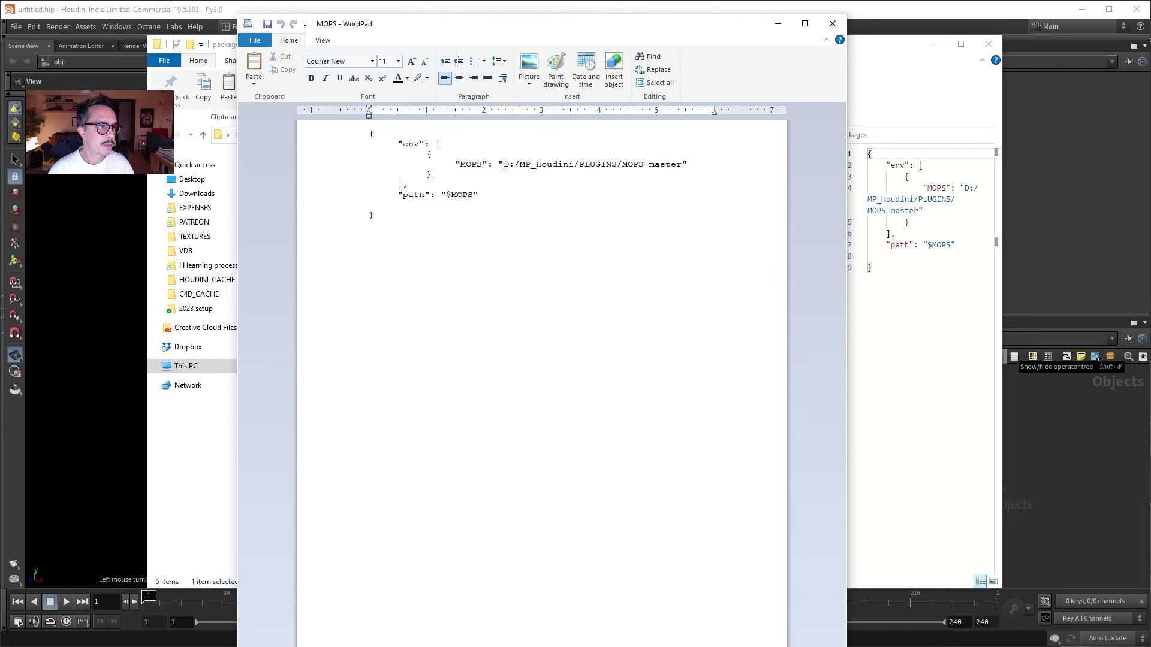
key(shift+Home)
key(shift+End)
click(832, 23)
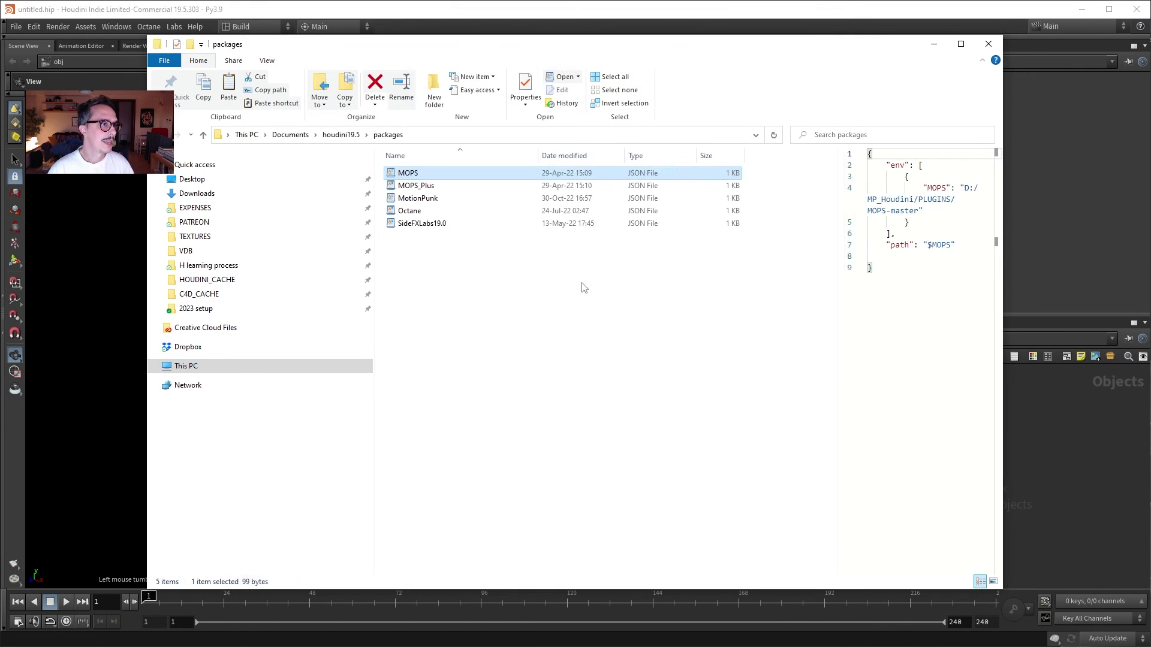
click(582, 286)
double_click(410, 186)
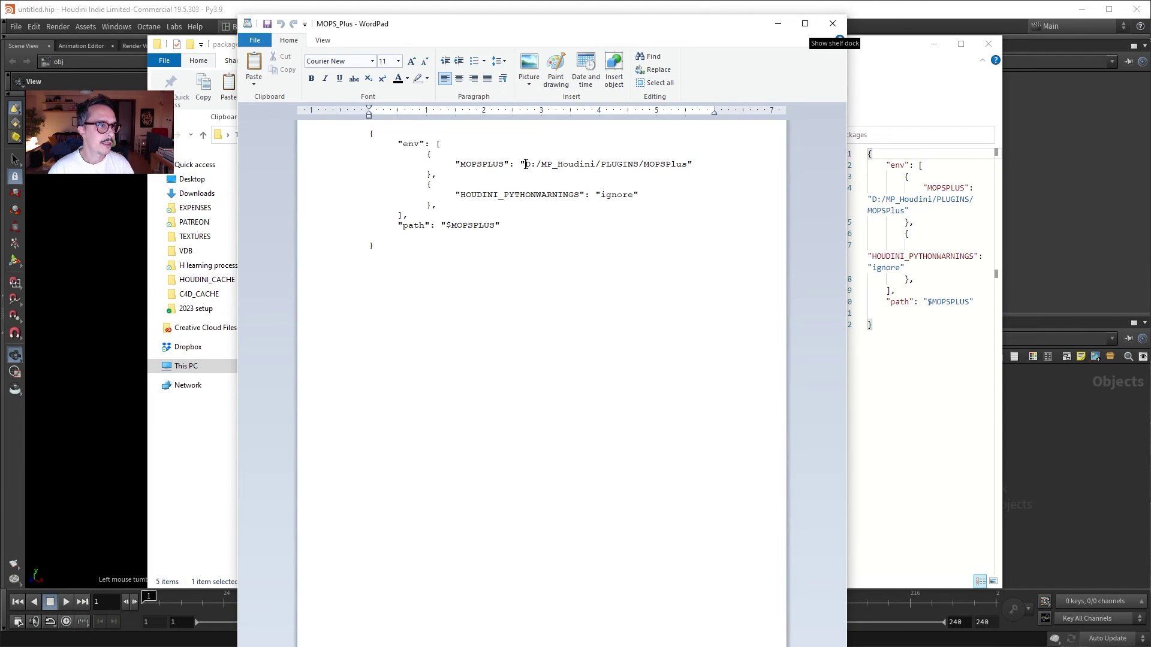
drag(525, 165, 687, 164)
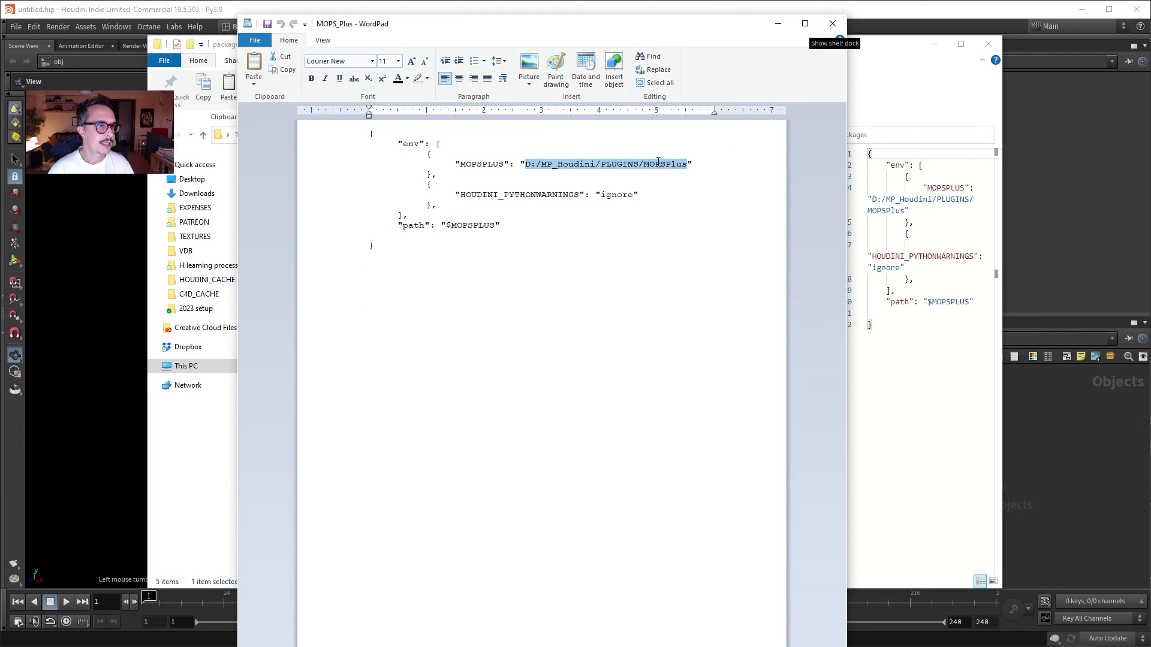
click(832, 23)
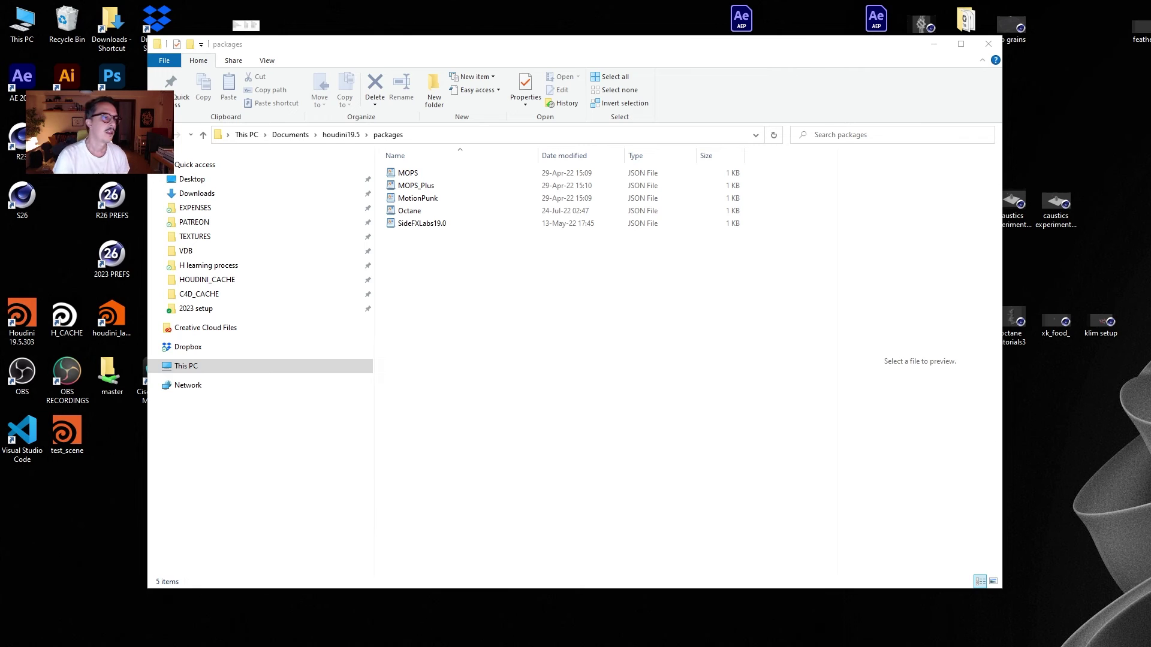
Preview MotionPunk, open it in WordPad, and select the stray space after the MP entry.
click(422, 200)
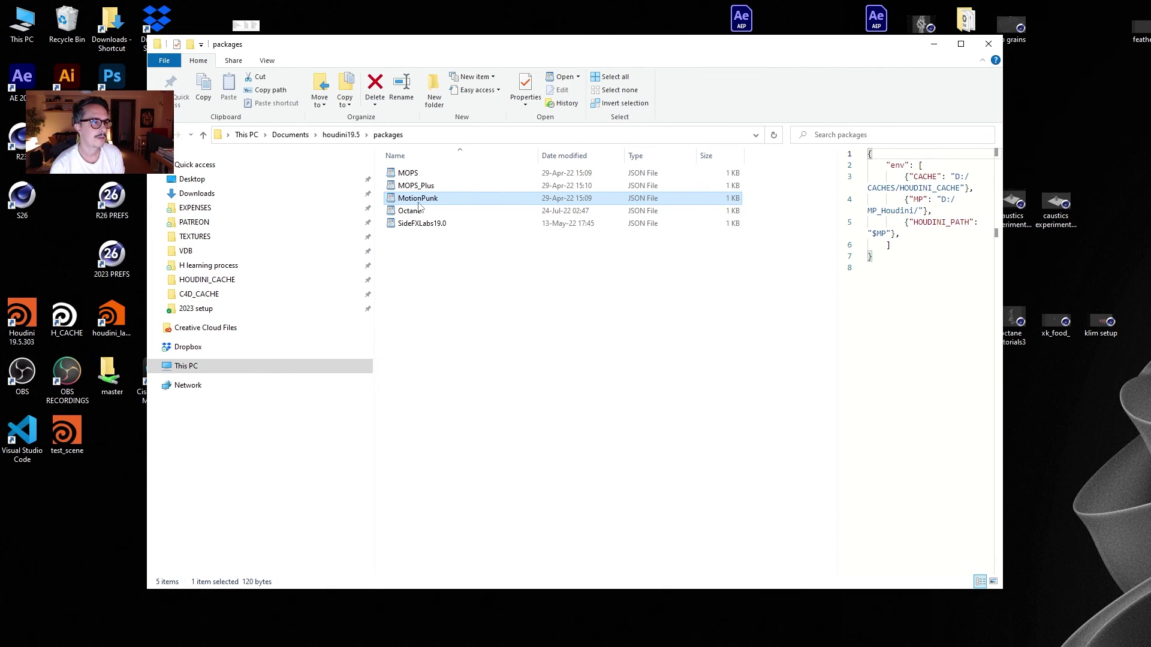
double_click(462, 204)
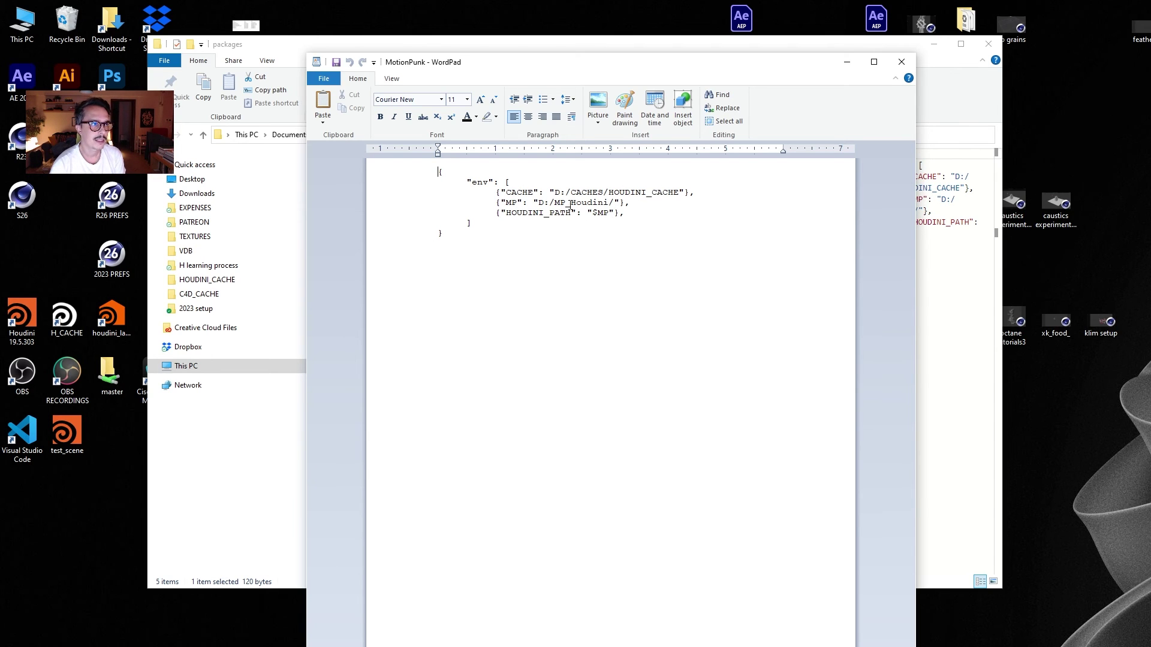
double_click(636, 205)
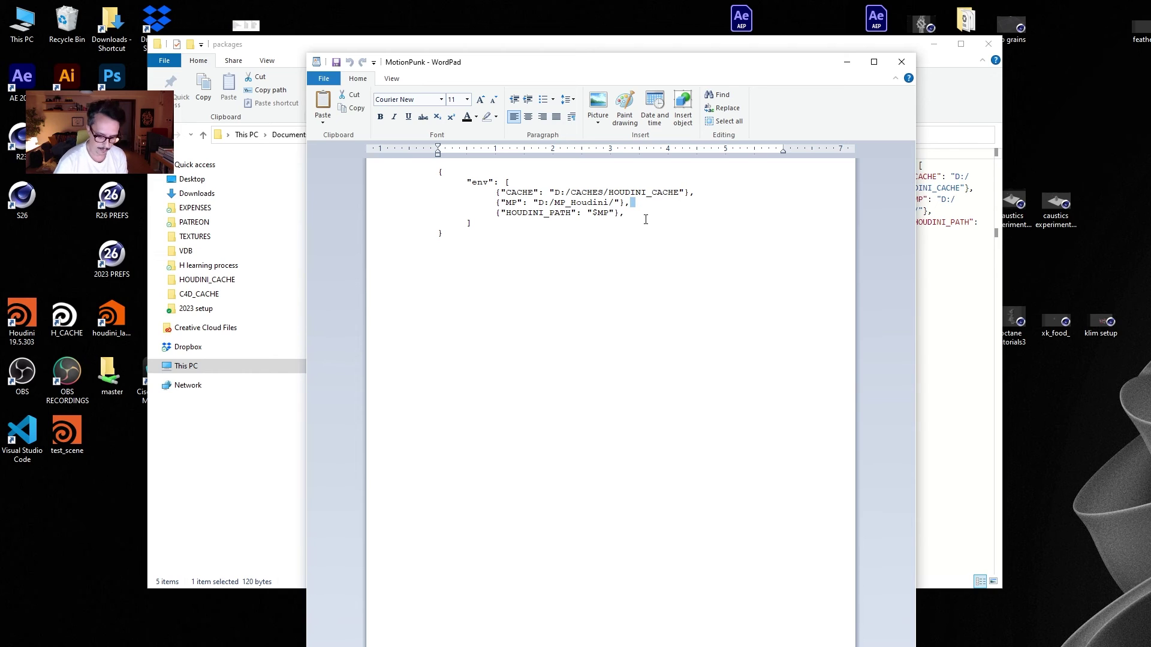
Delete the trailing space after the MP entry and add a blank line before HOUDINI_PATH.
key(BackSpace)
key(Return)
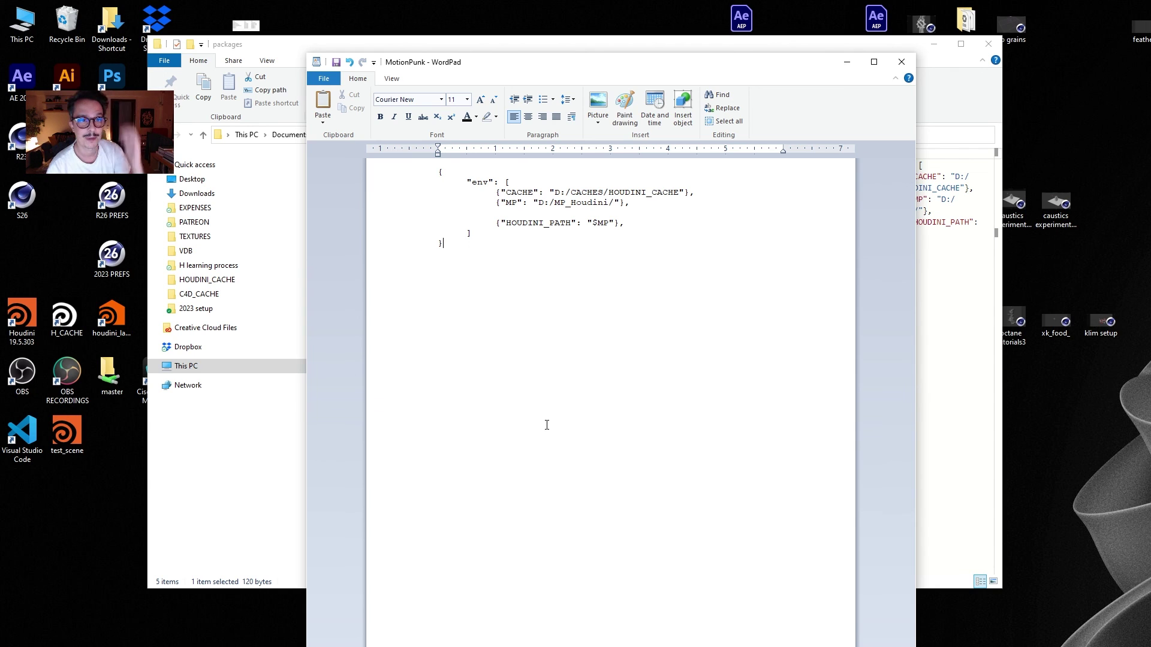
Close WordPad without saving the MotionPunk edits and launch Visual Studio Code.
click(902, 64)
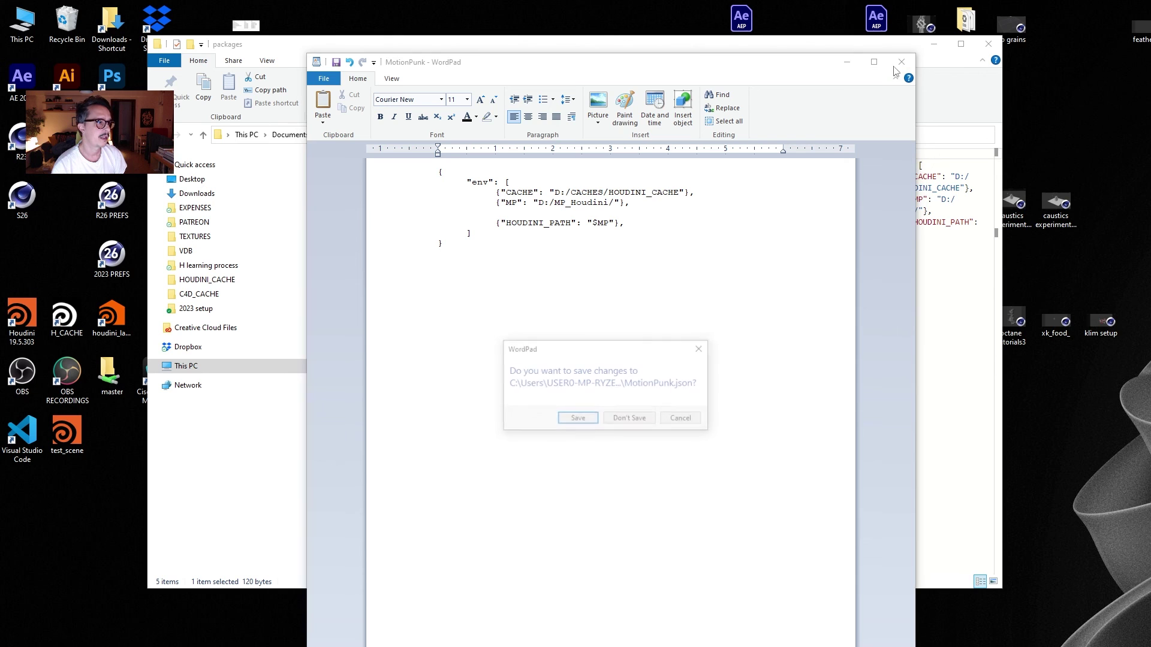
click(646, 418)
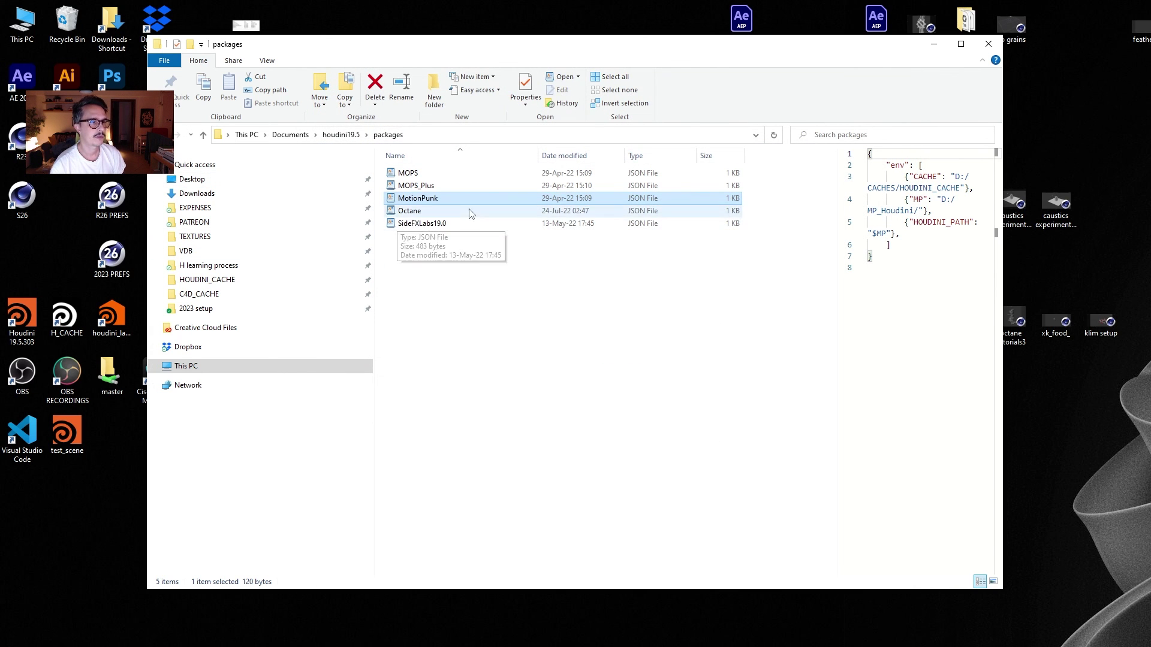
click(44, 438)
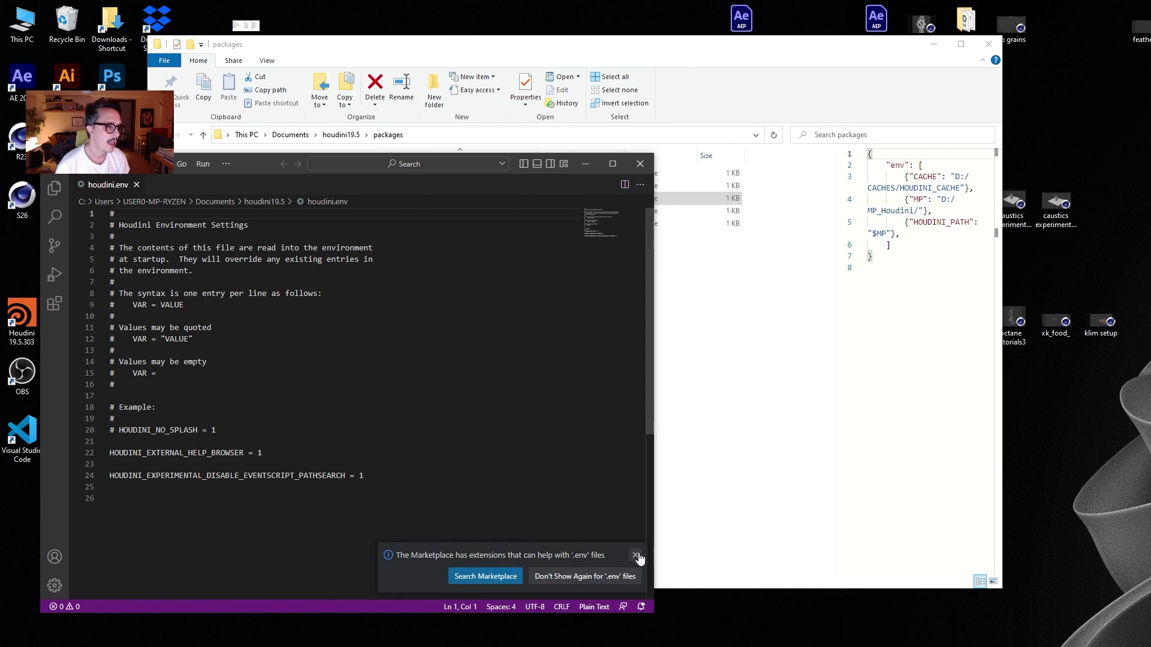
click(635, 556)
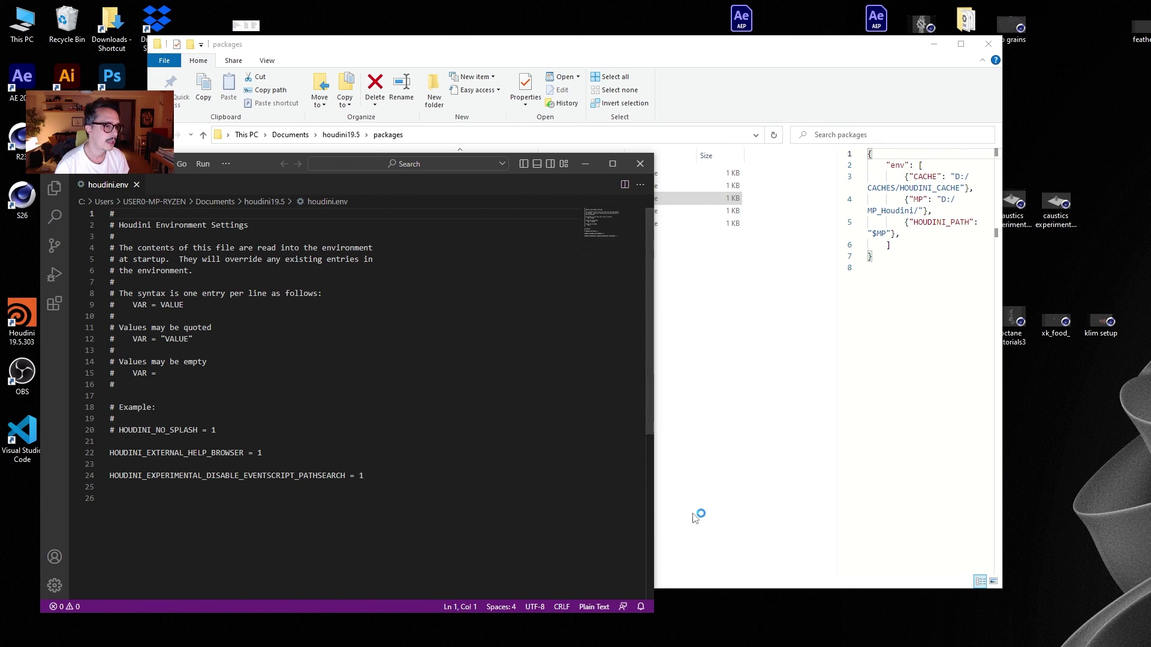
Open MotionPunk.json from the recent files list in a tab beside houdini.env.
click(67, 164)
mouse_move(160, 285)
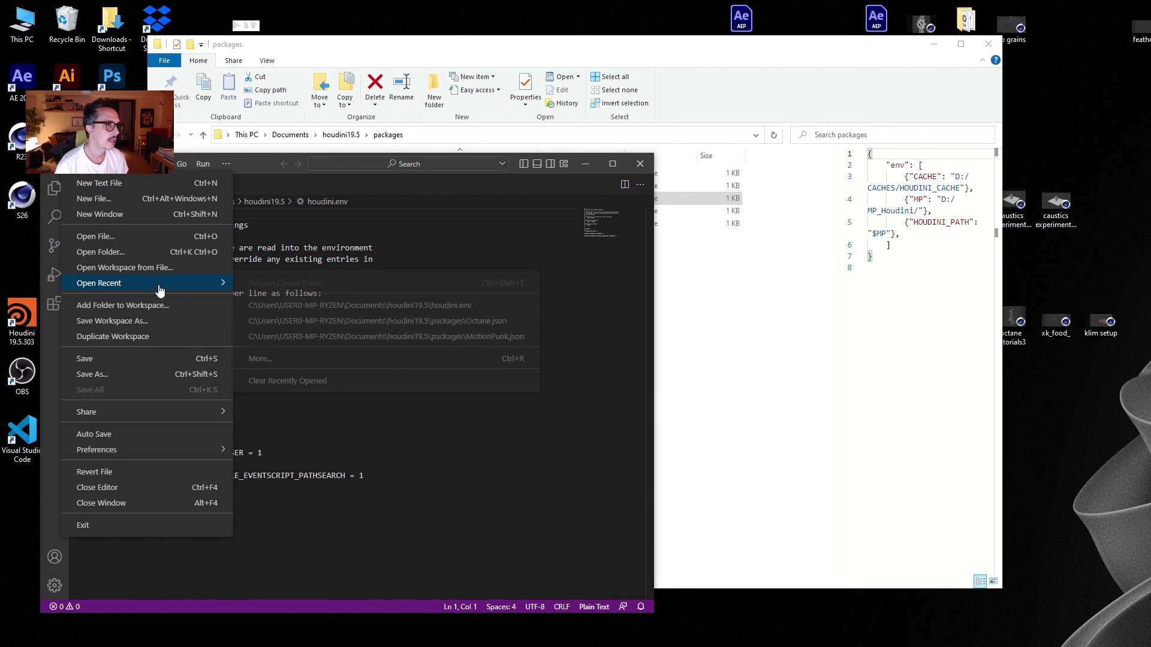
click(497, 336)
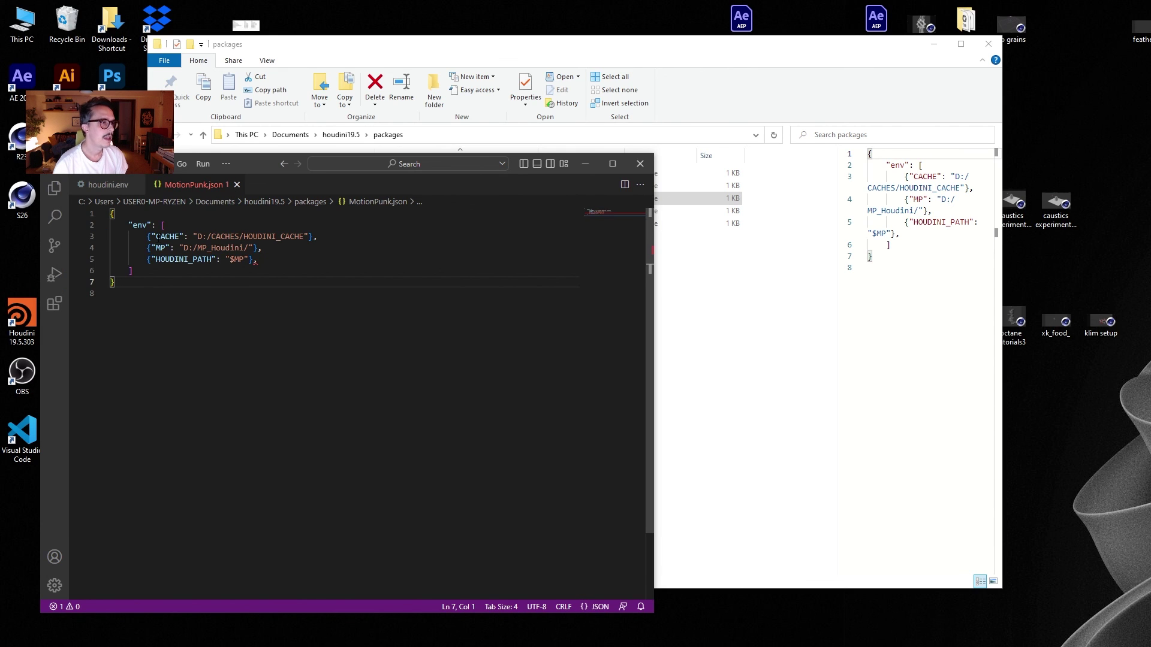